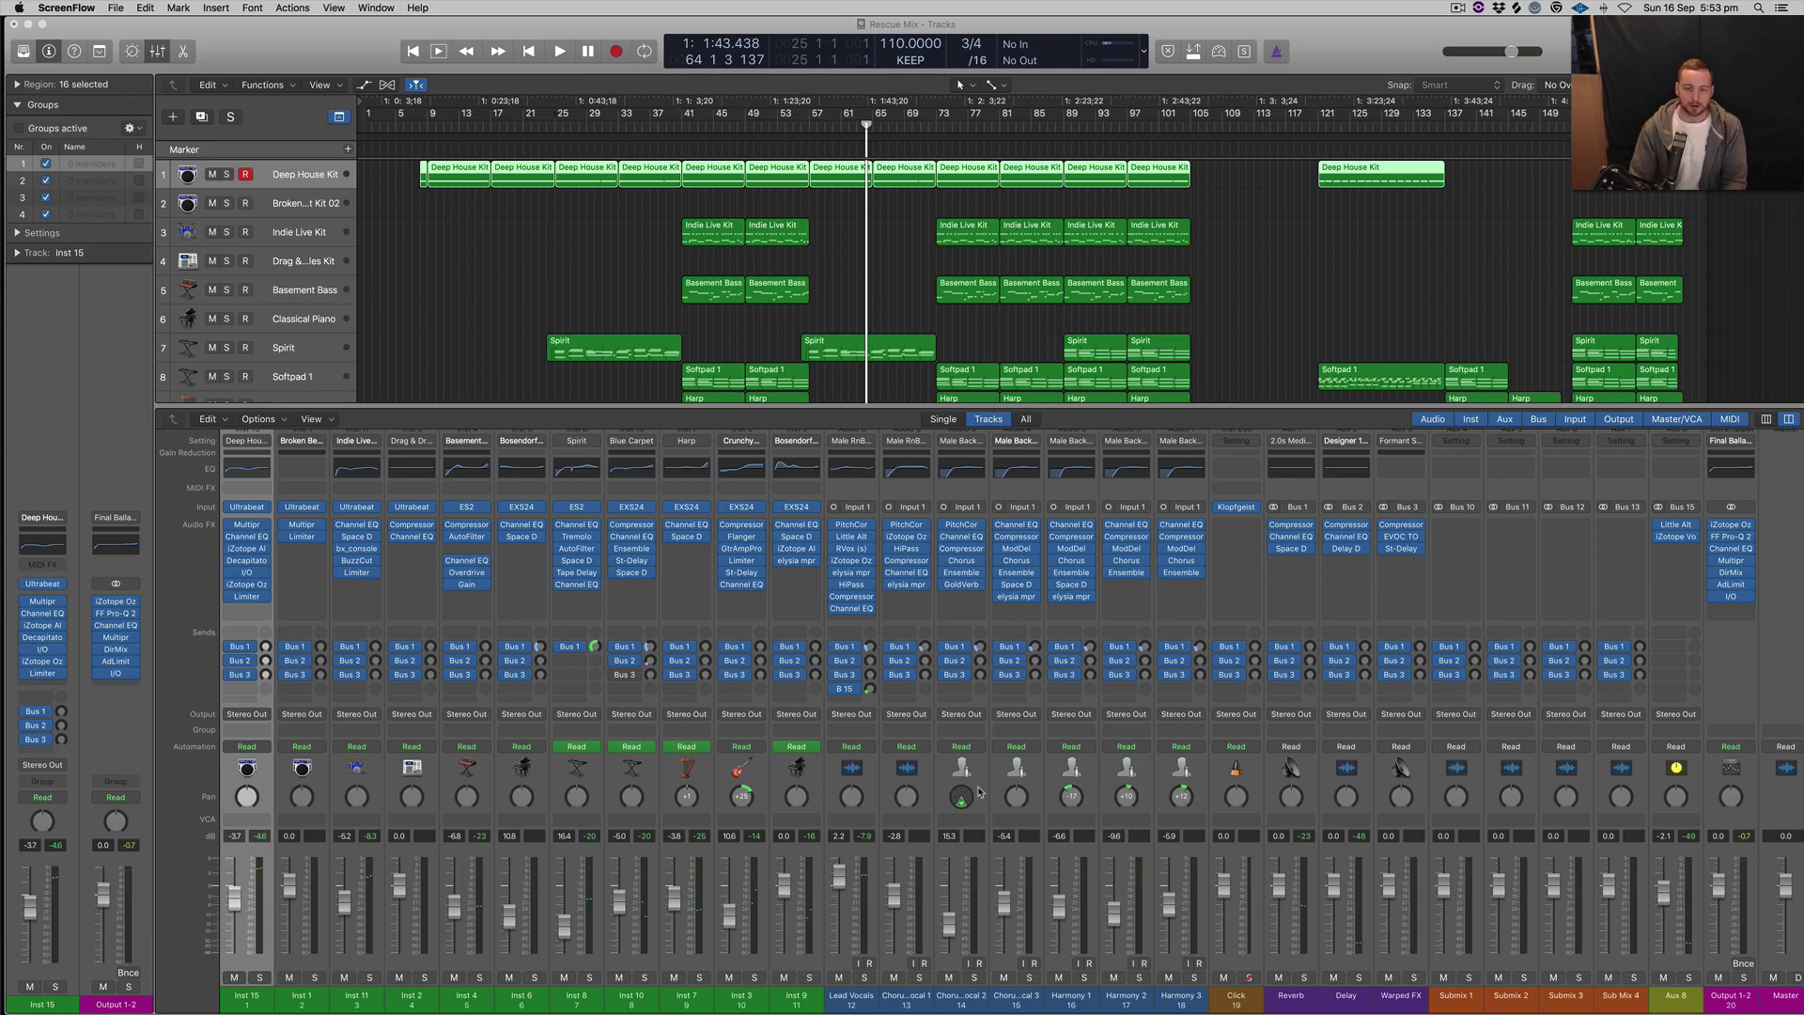
Step: Play the song from bar 105 to about bar 137, stop playback, and hide the mixer
{"action": "left_click", "coordinate": [1193, 127]}
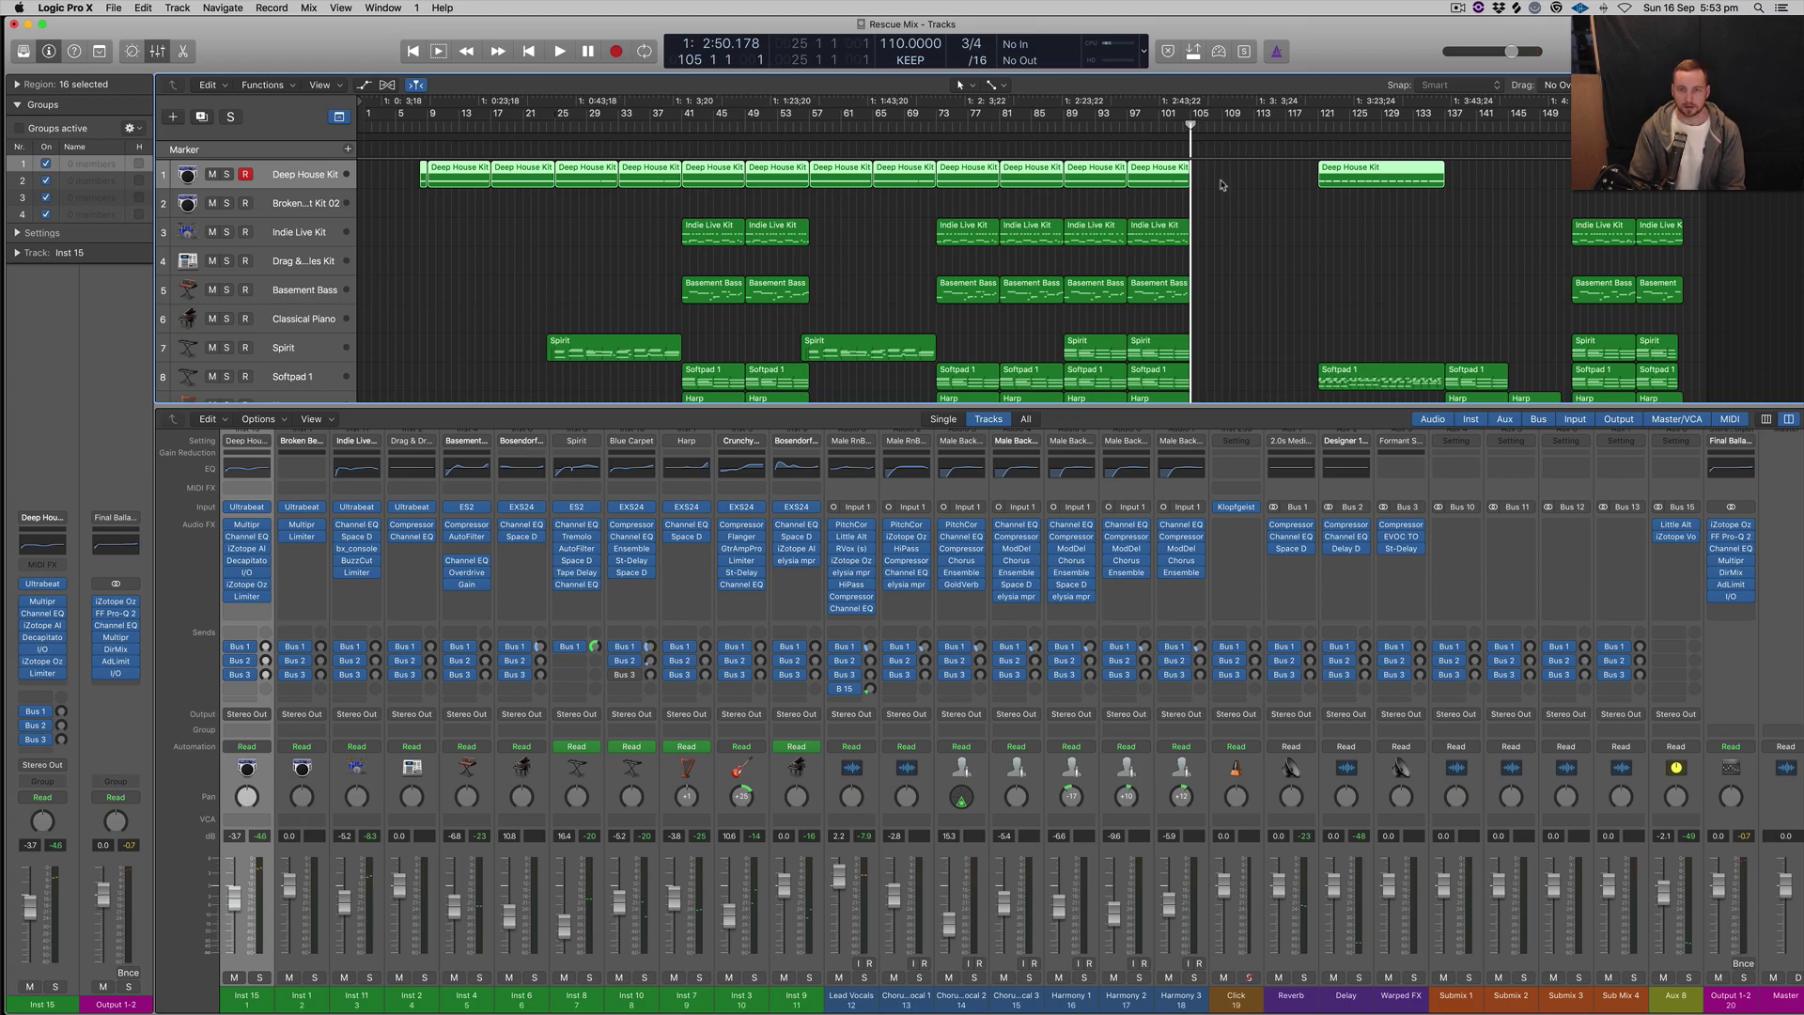
{"action": "key", "text": "x"}
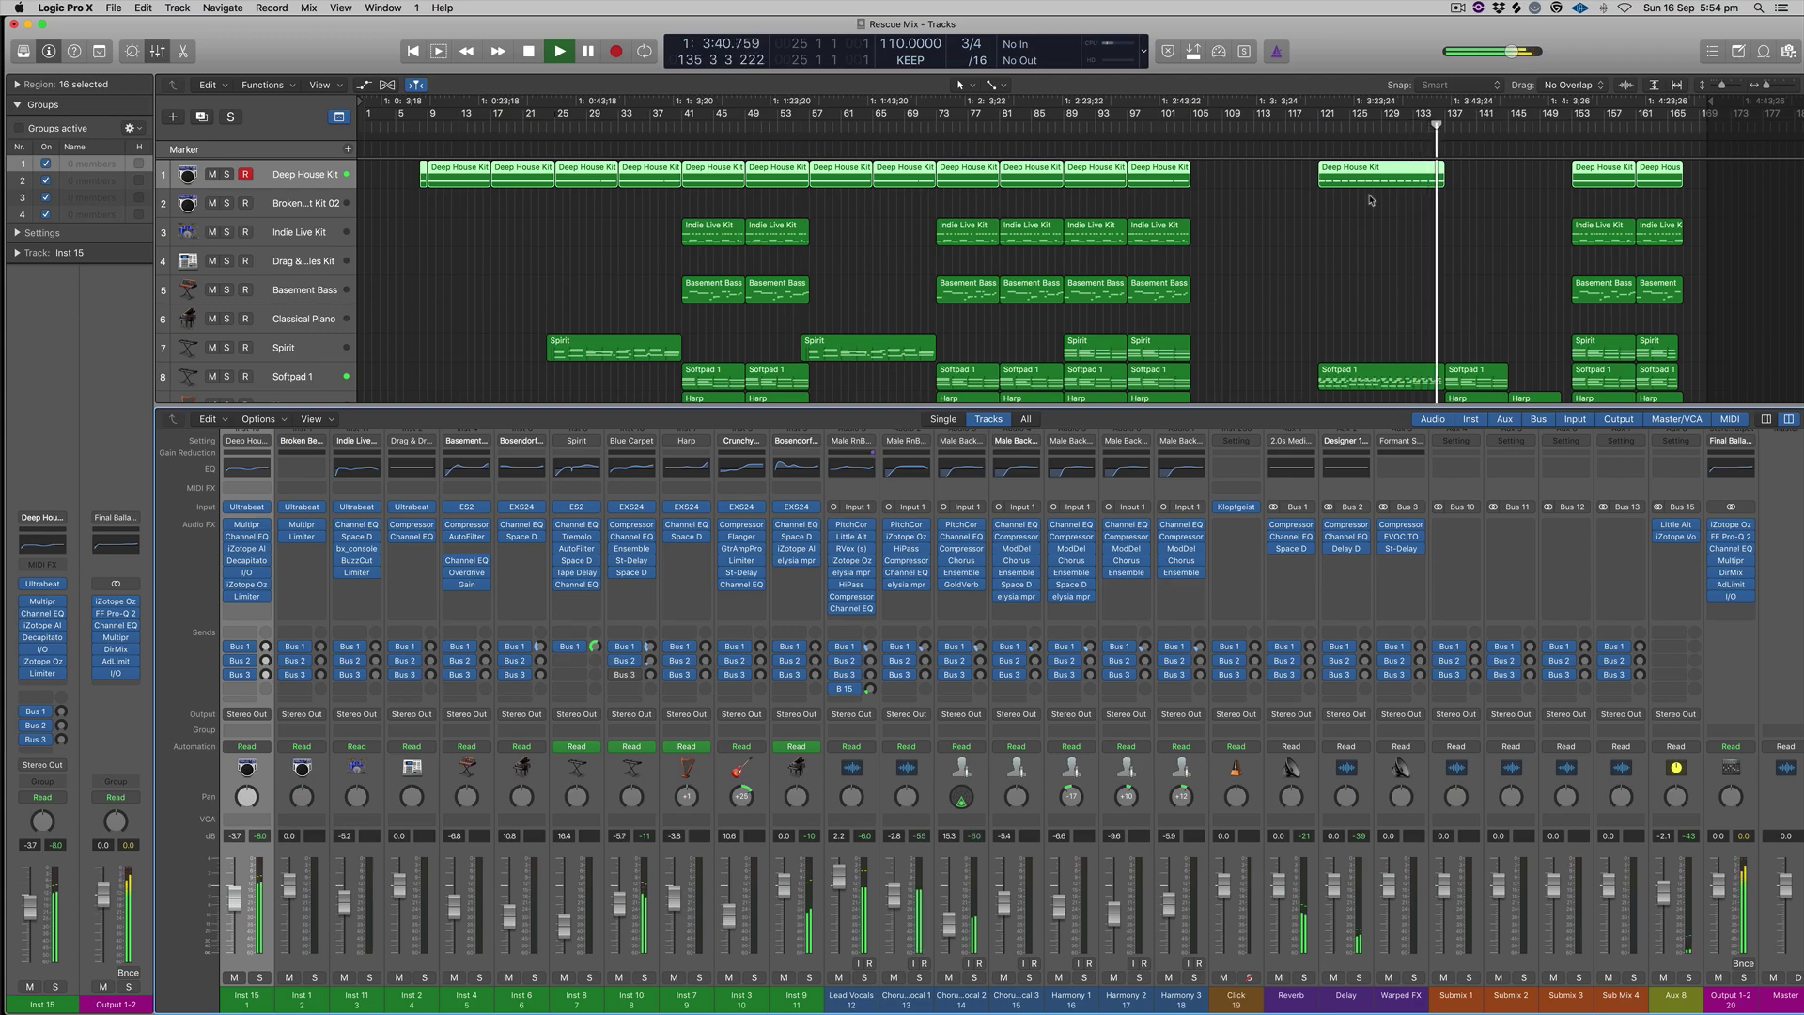
{"action": "key", "text": "space"}
{"action": "key", "text": "x"}
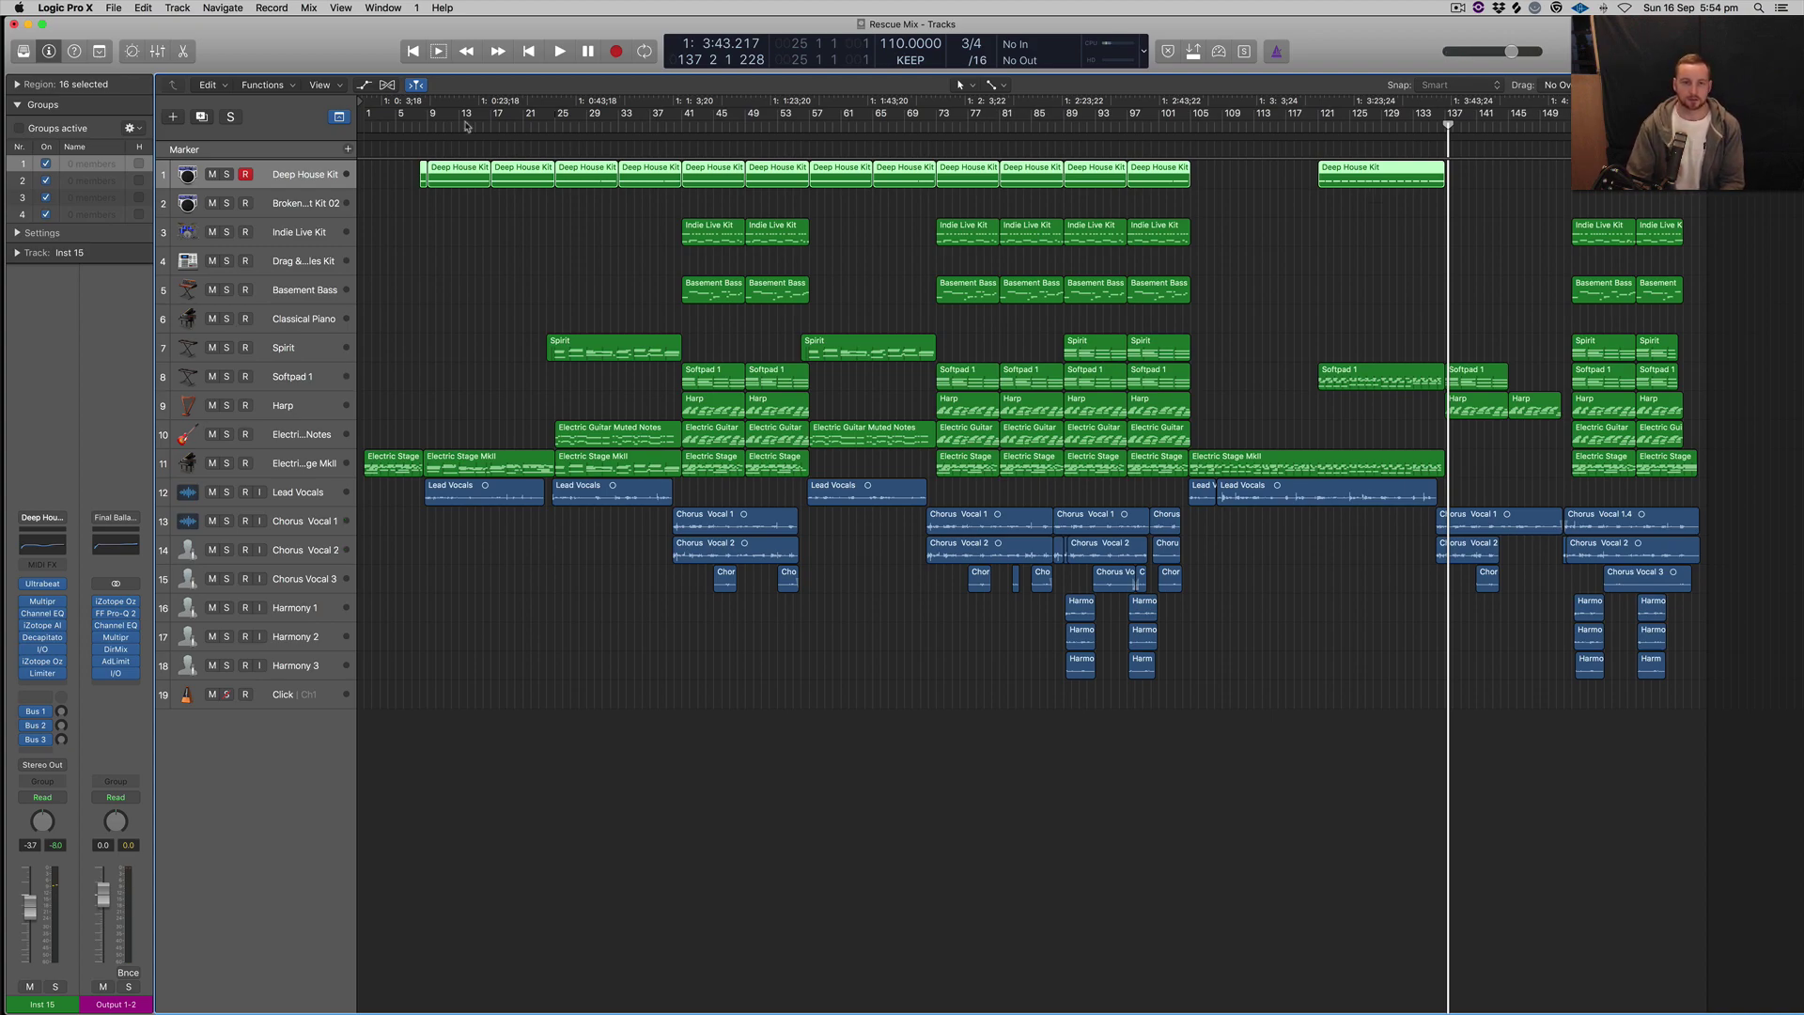
Step: Play the second verse from bar 27, stop playback around bar 31, and show the mixer again
{"action": "left_click", "coordinate": [571, 125]}
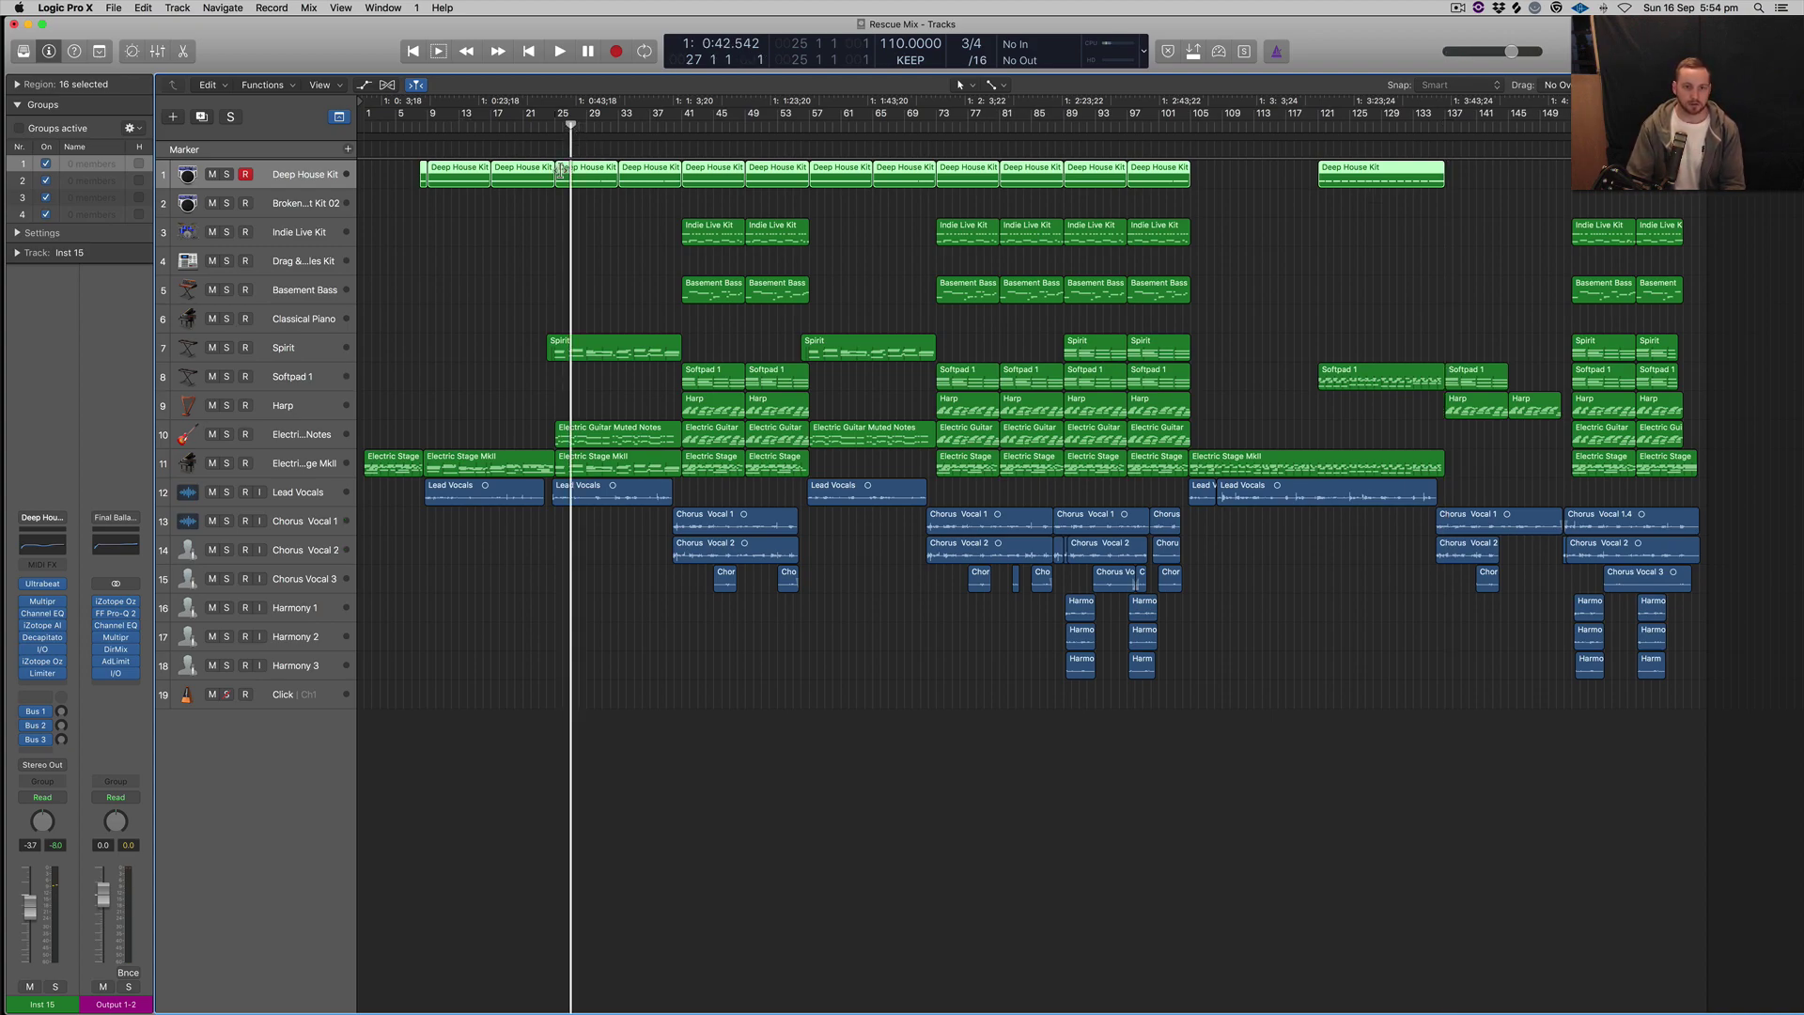
{"action": "key", "text": "space"}
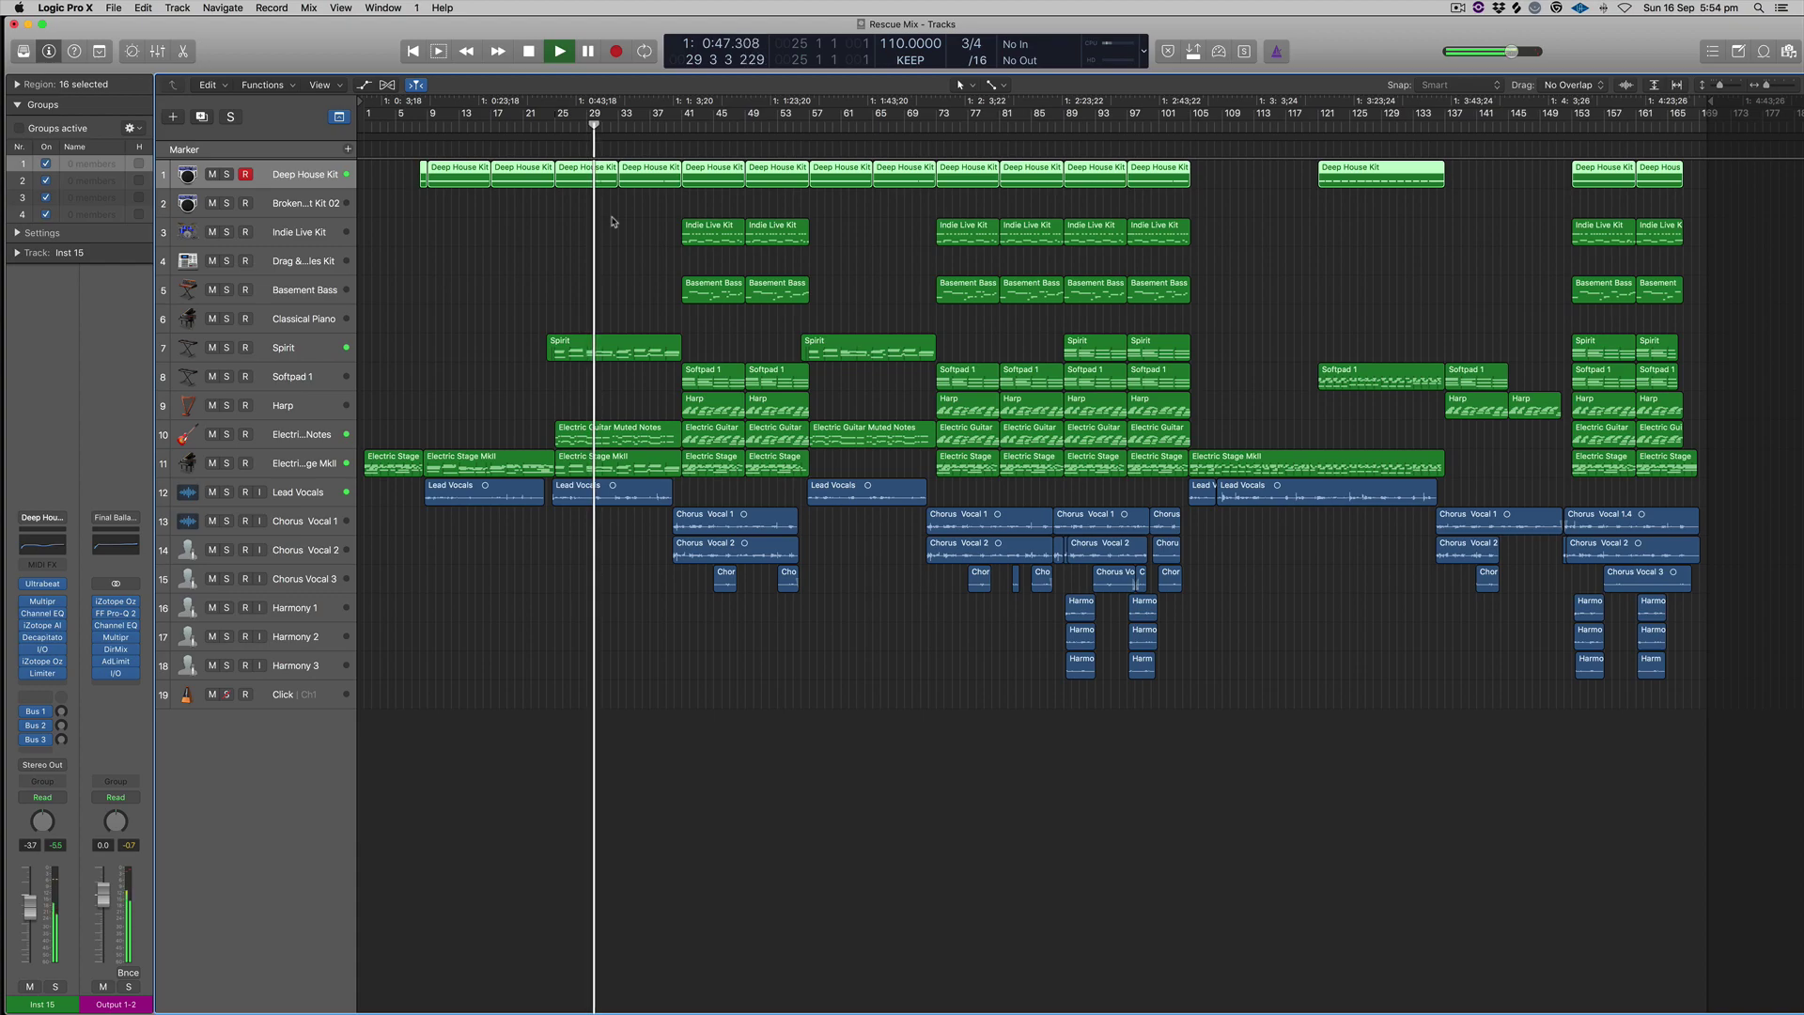
{"action": "key", "text": "space"}
{"action": "key", "text": "x"}
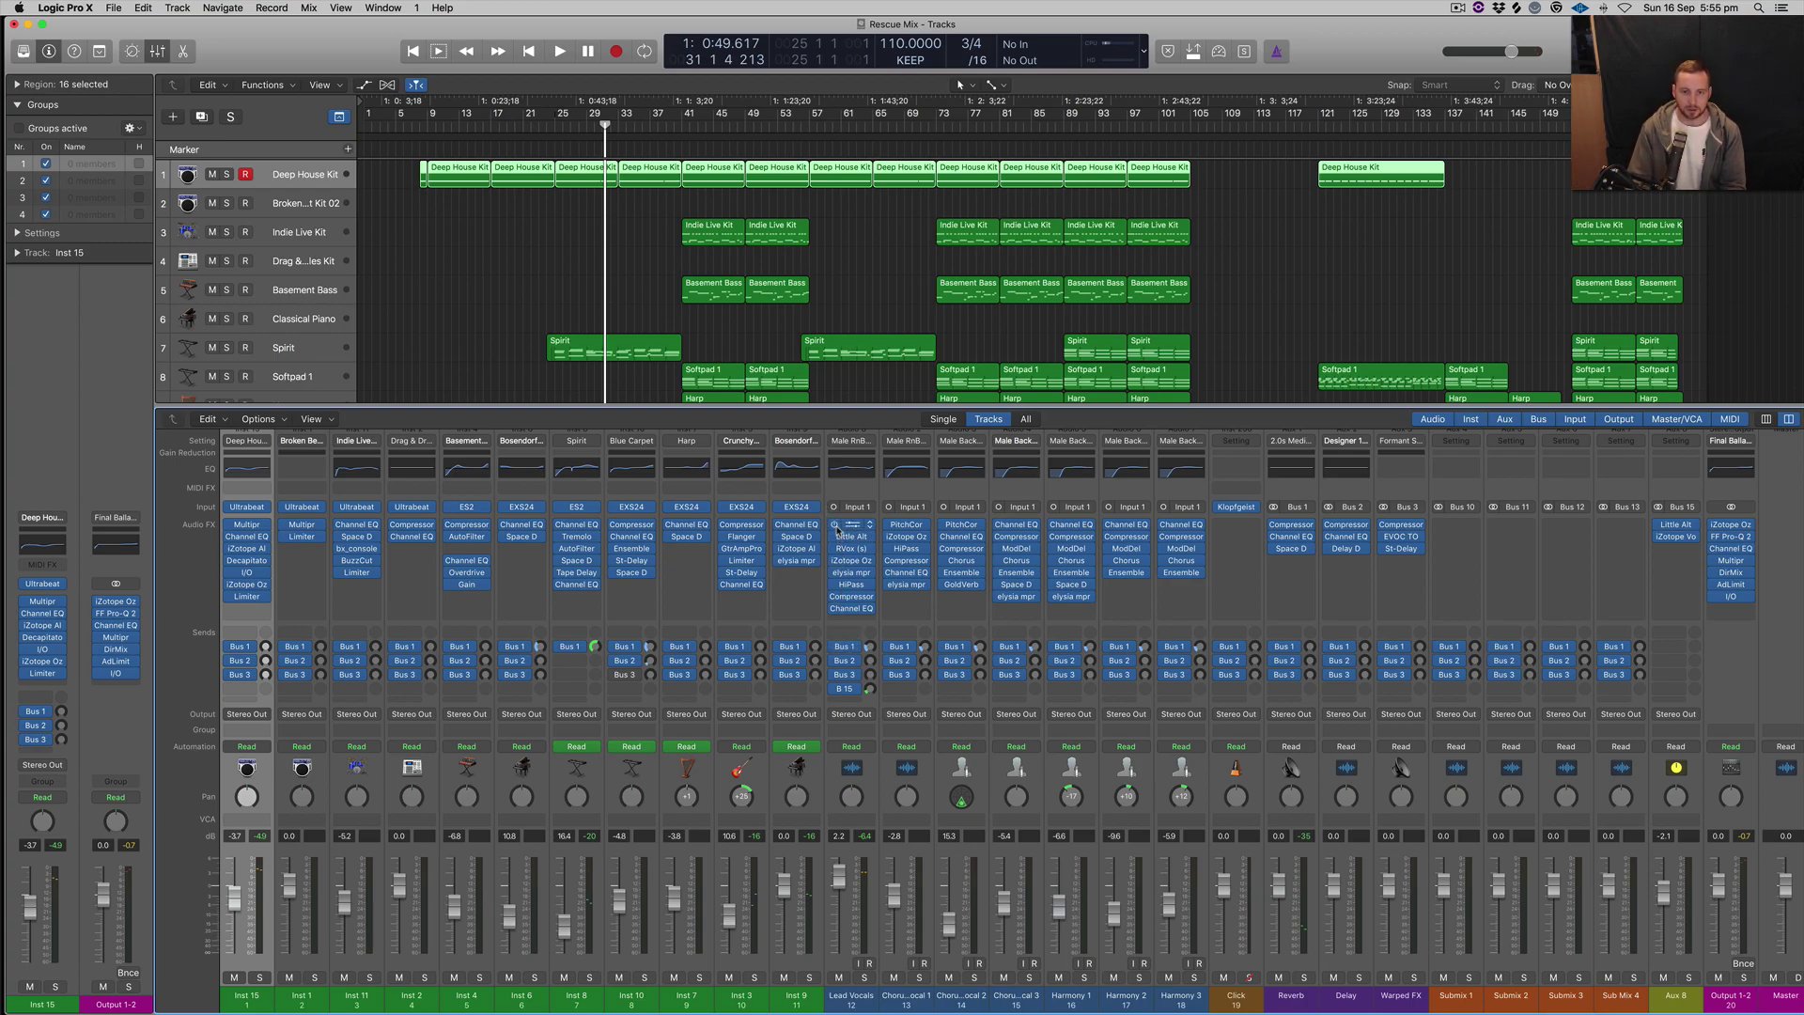
Step: Compare the Lead Vocals during playback with the first five inserts, PitchCor through elysia mpr, bypassed and re-enabled
{"action": "left_click", "coordinate": [837, 529]}
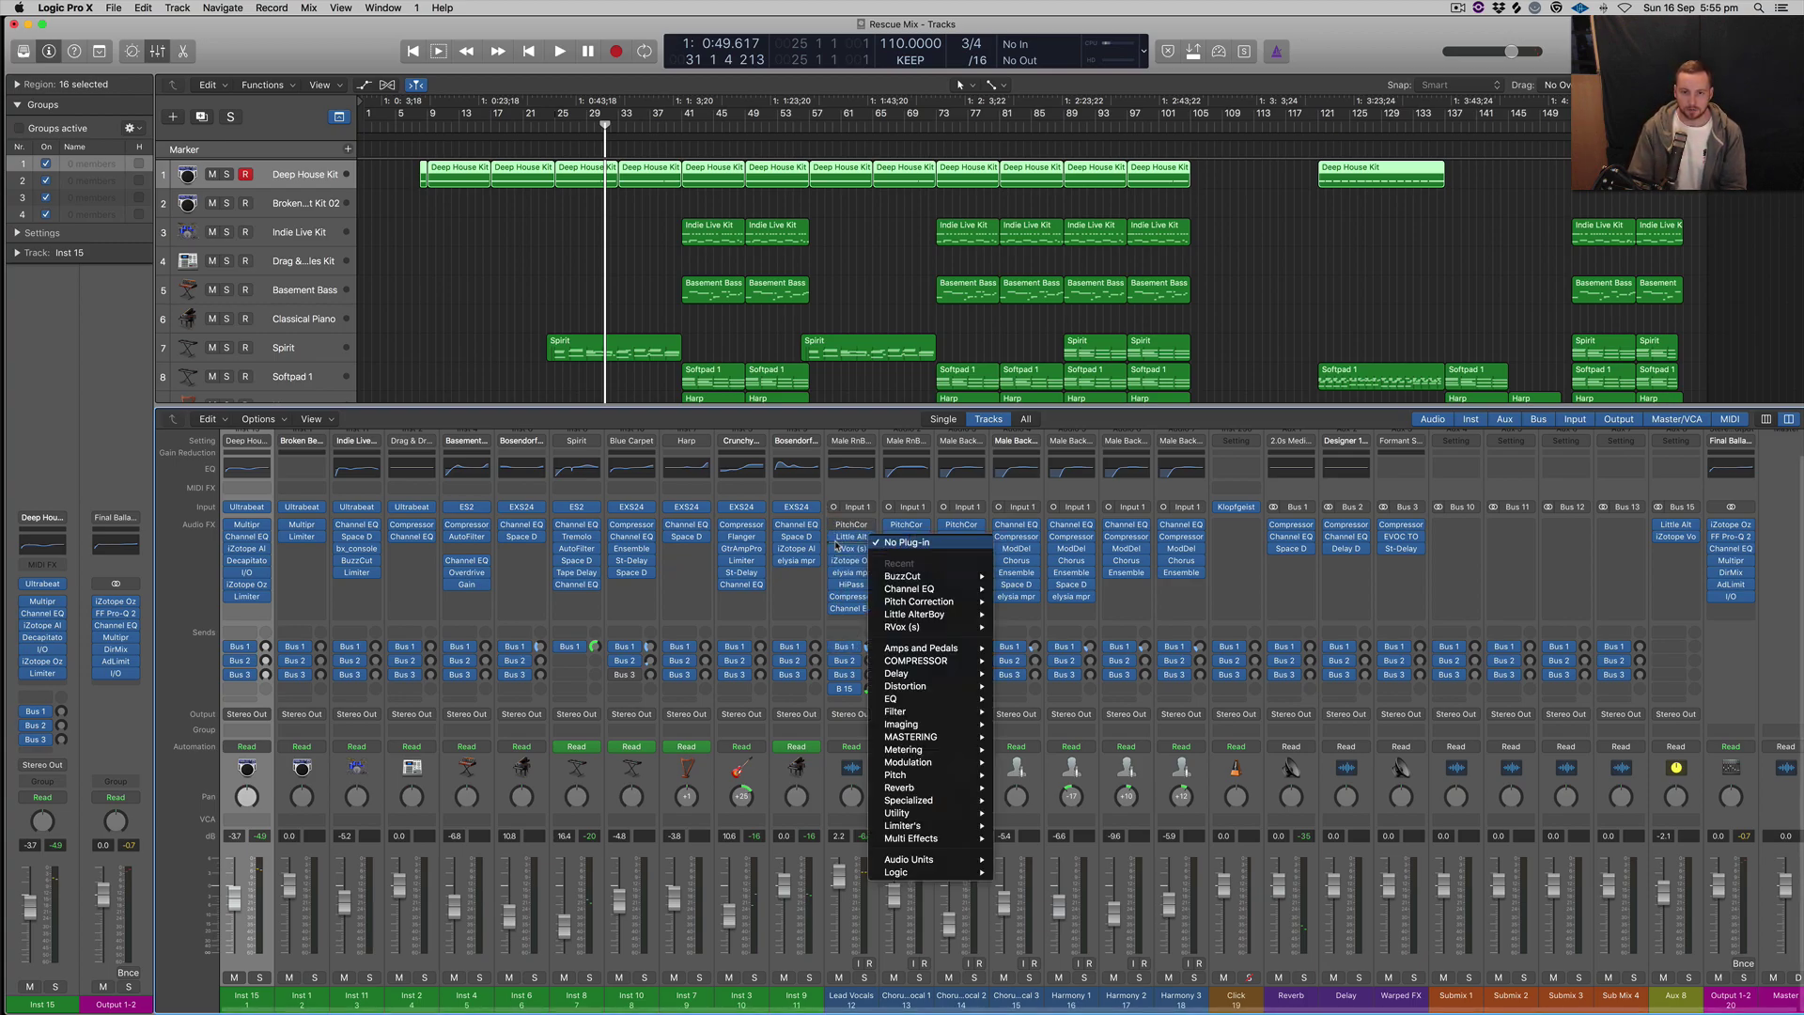
{"action": "left_click", "coordinate": [864, 491]}
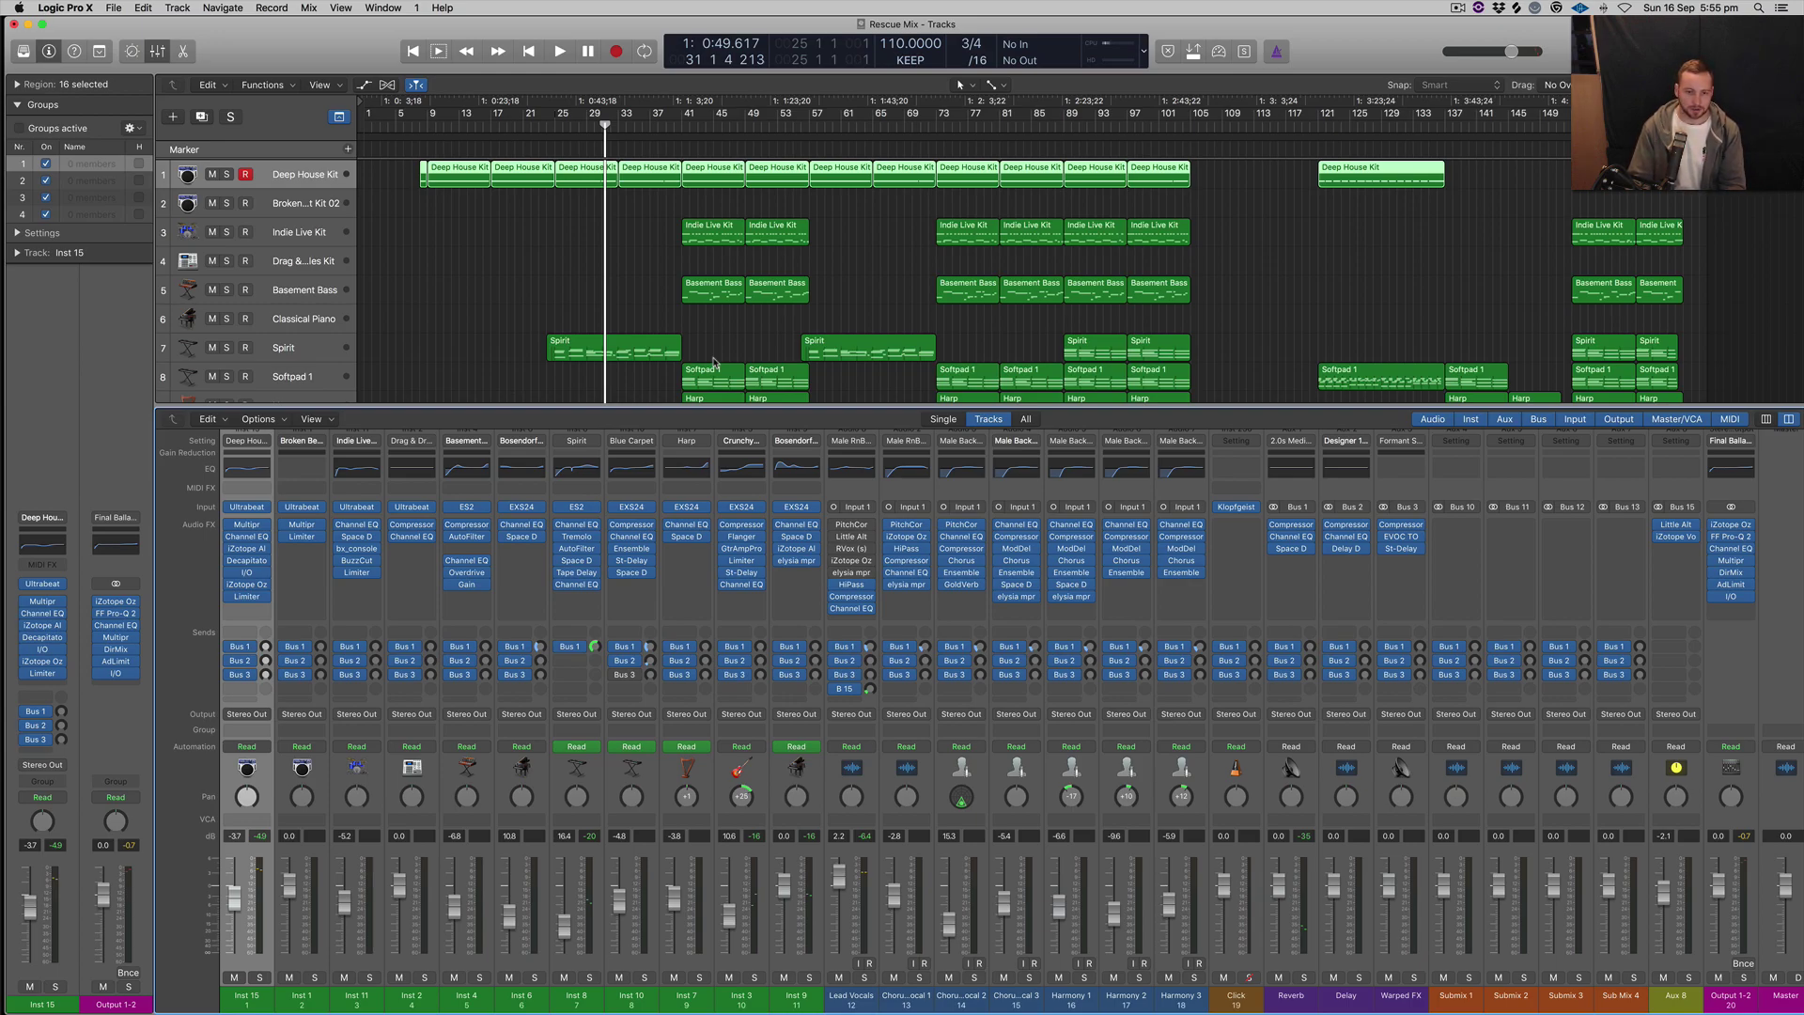
{"action": "key", "text": "space"}
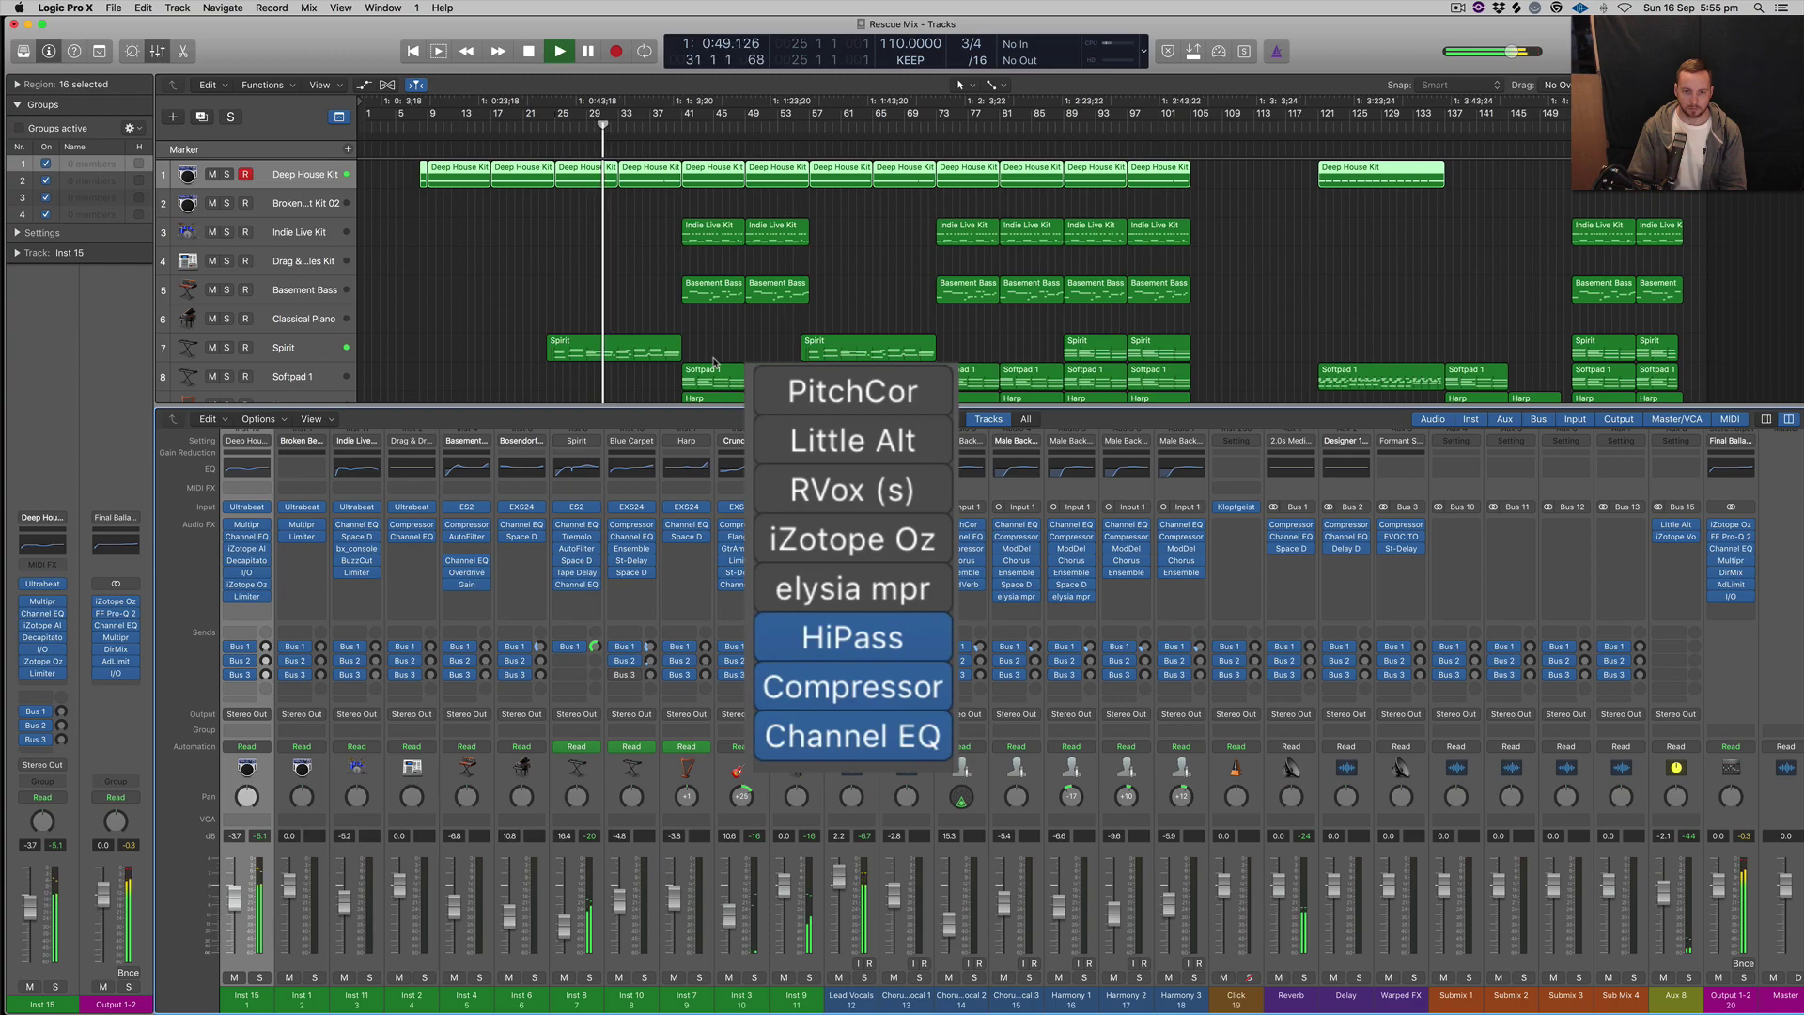
{"action": "left_click_drag", "start_coordinate": [765, 376], "coordinate": [765, 585]}
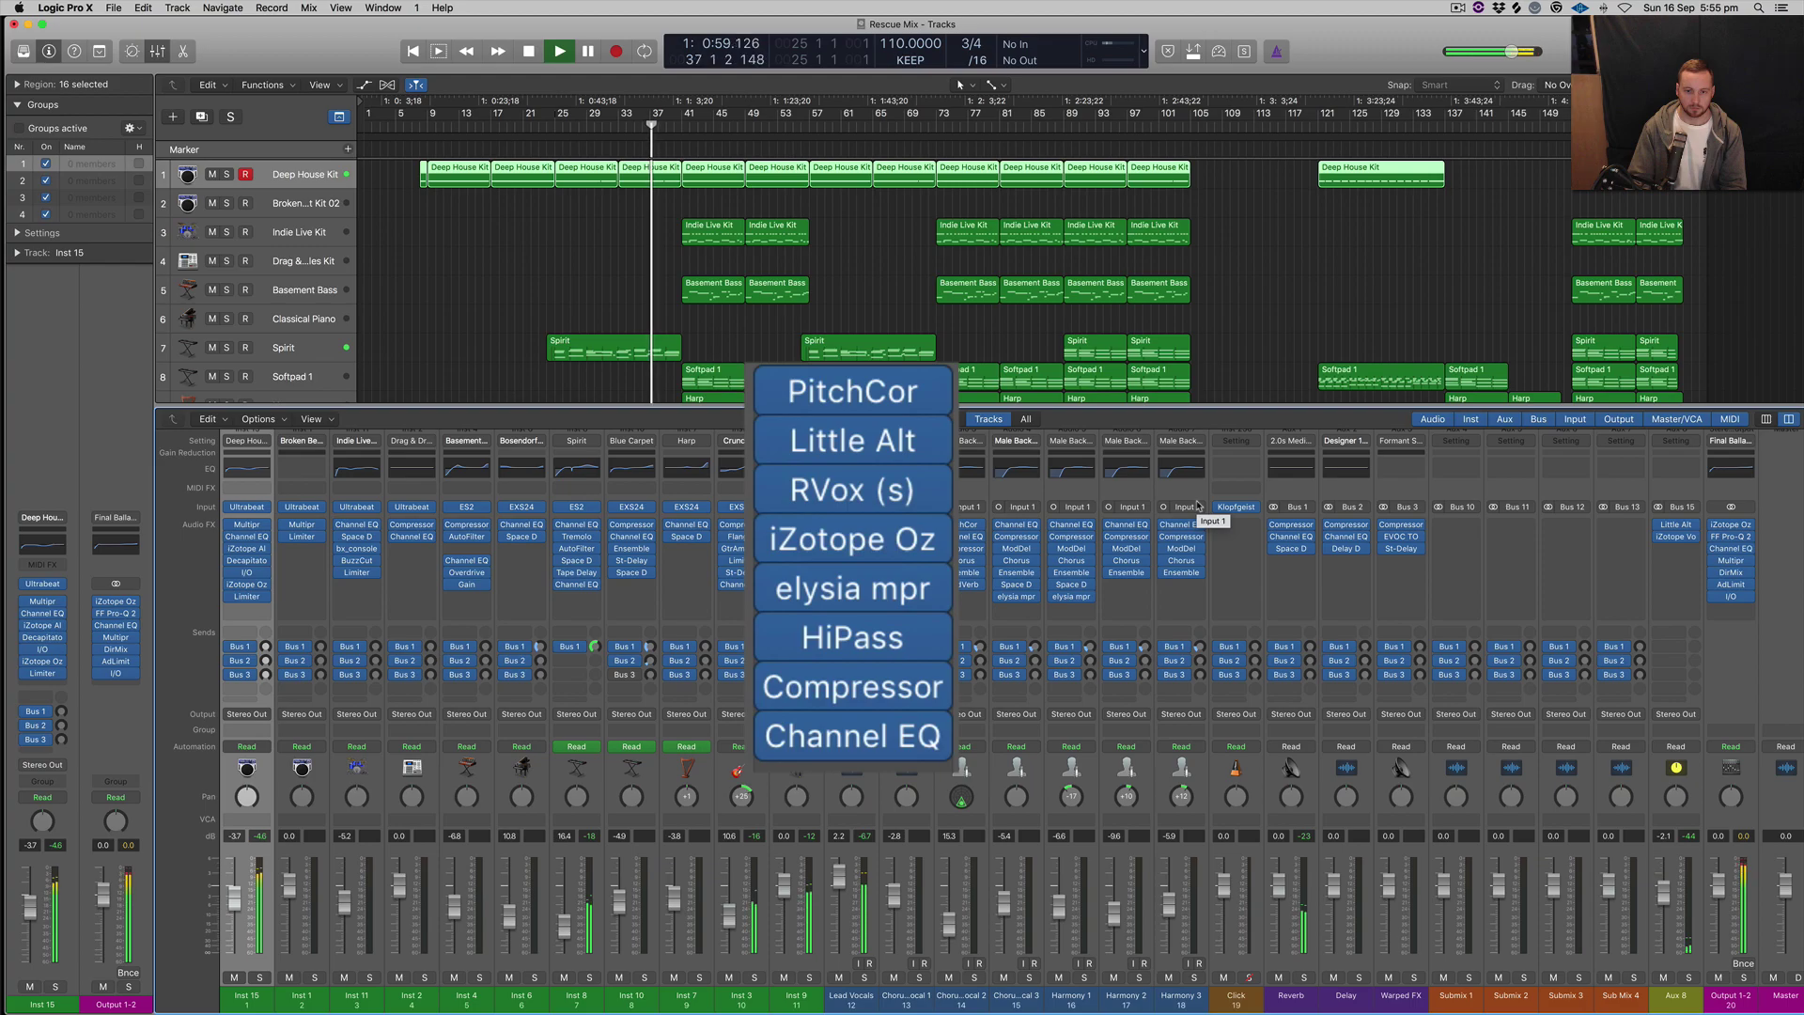
{"action": "key", "text": "space"}
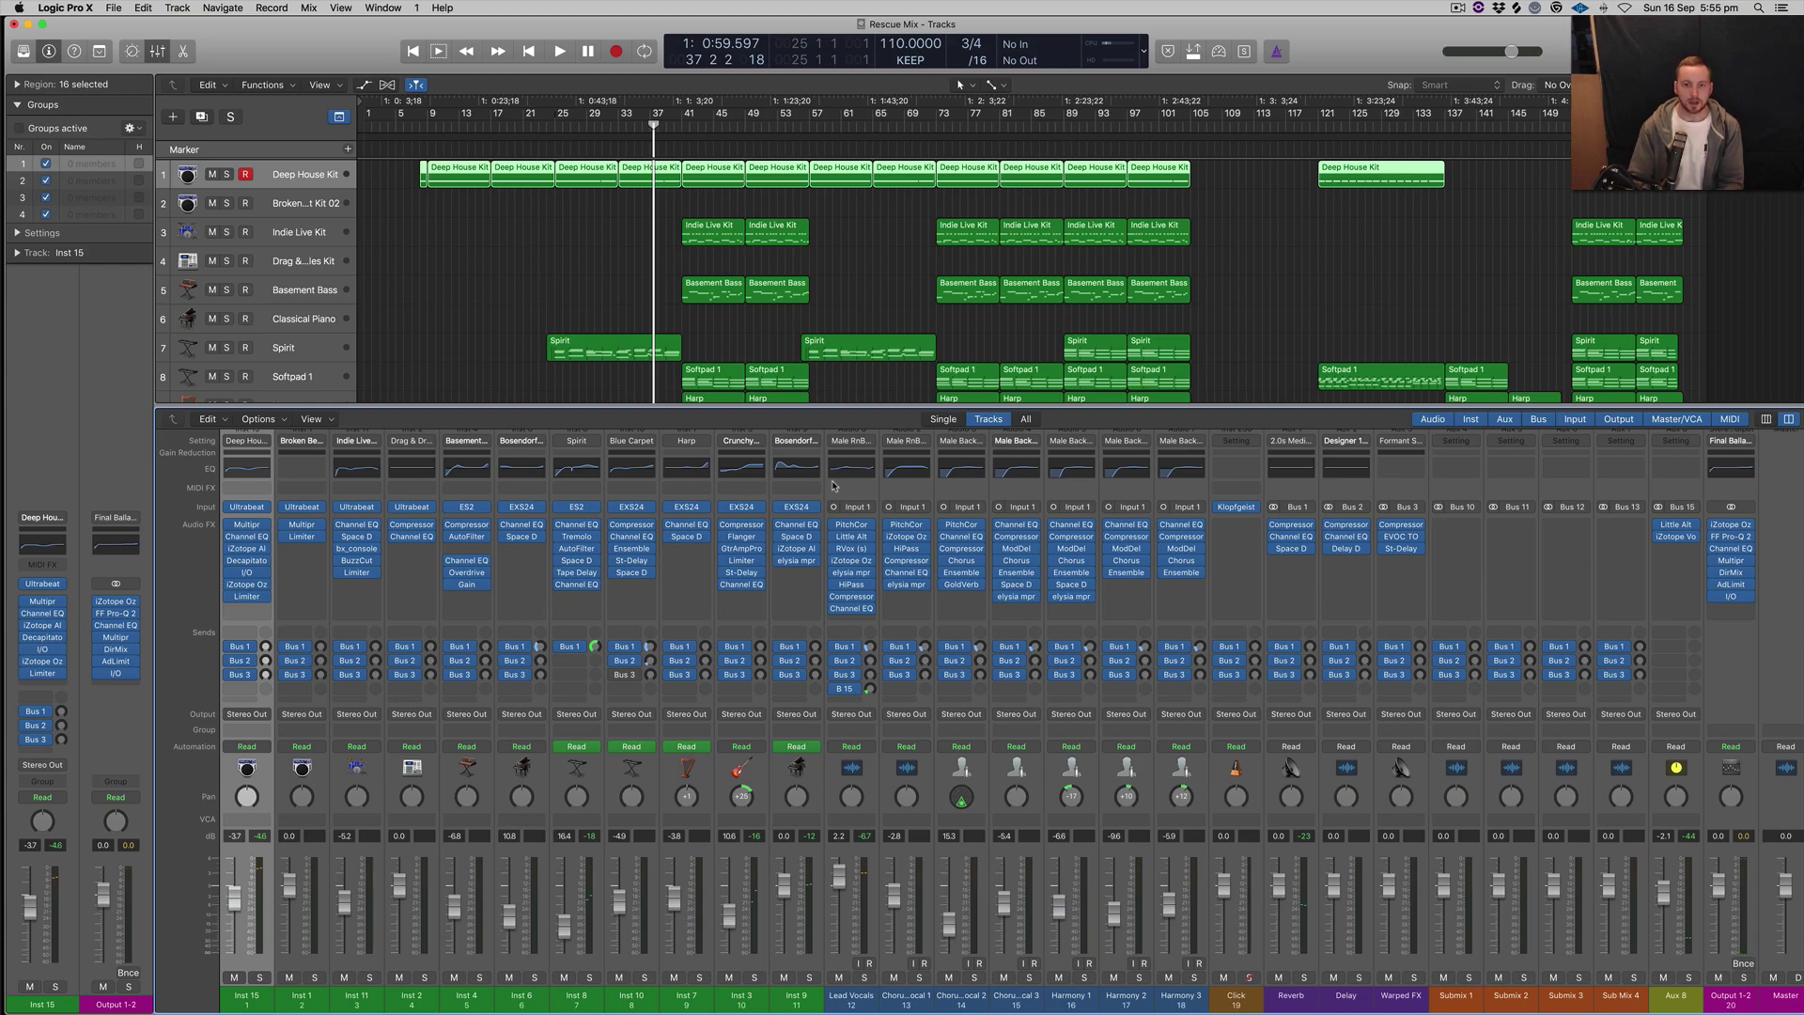
Step: Open Pitch Correction on Lead Vocals, examine its scale, response and detune settings, and close it
{"action": "left_click", "coordinate": [851, 529]}
{"action": "left_click_drag", "start_coordinate": [983, 487], "coordinate": [922, 336]}
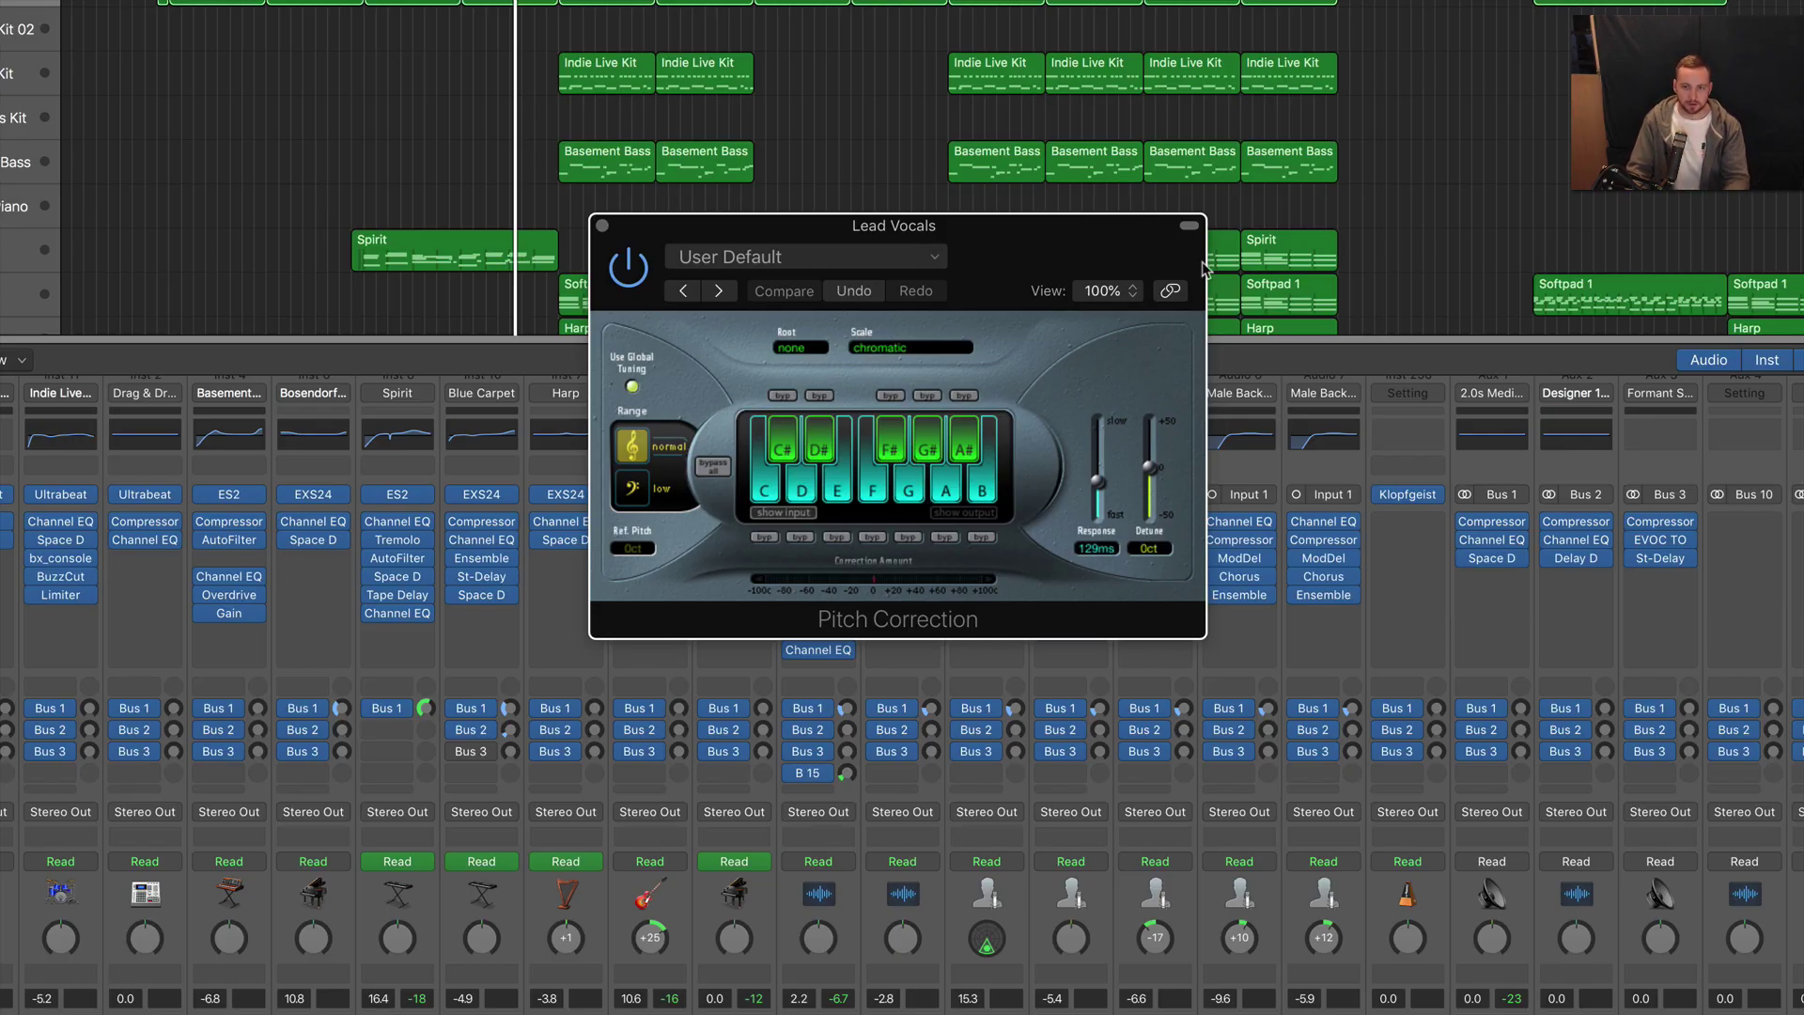
{"action": "left_click", "coordinate": [1191, 227]}
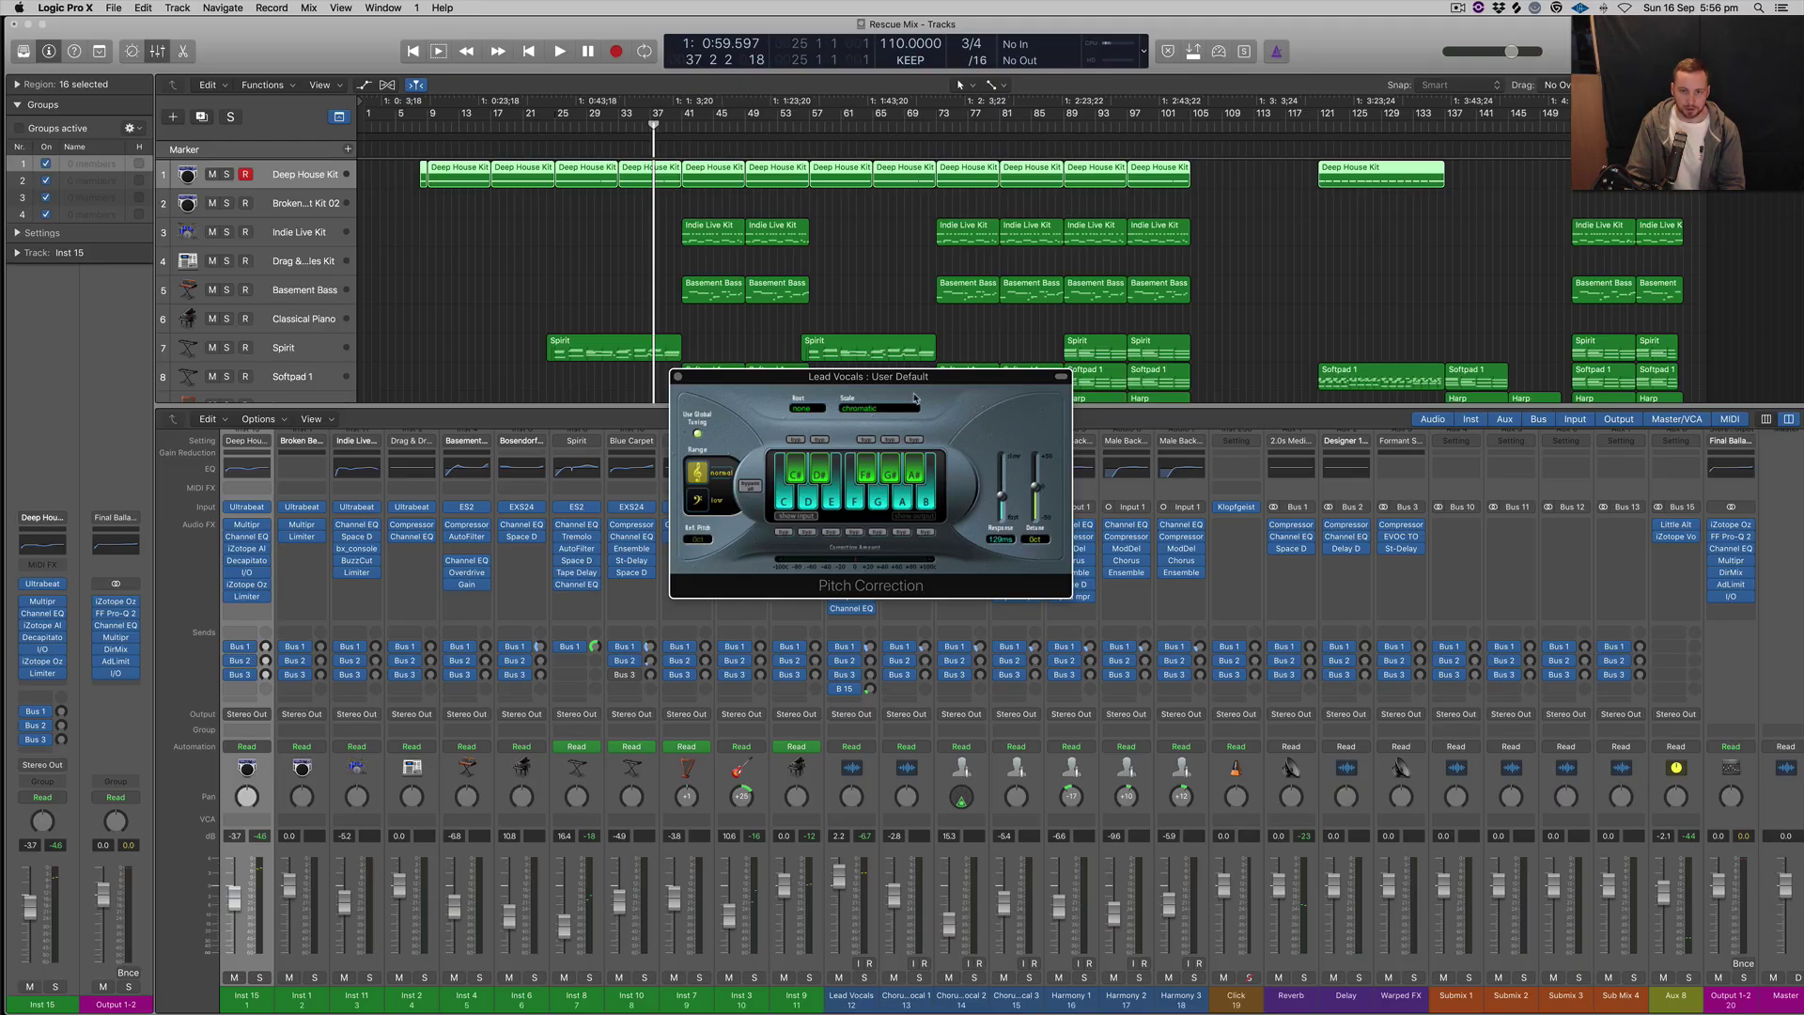
{"action": "left_click", "coordinate": [561, 280]}
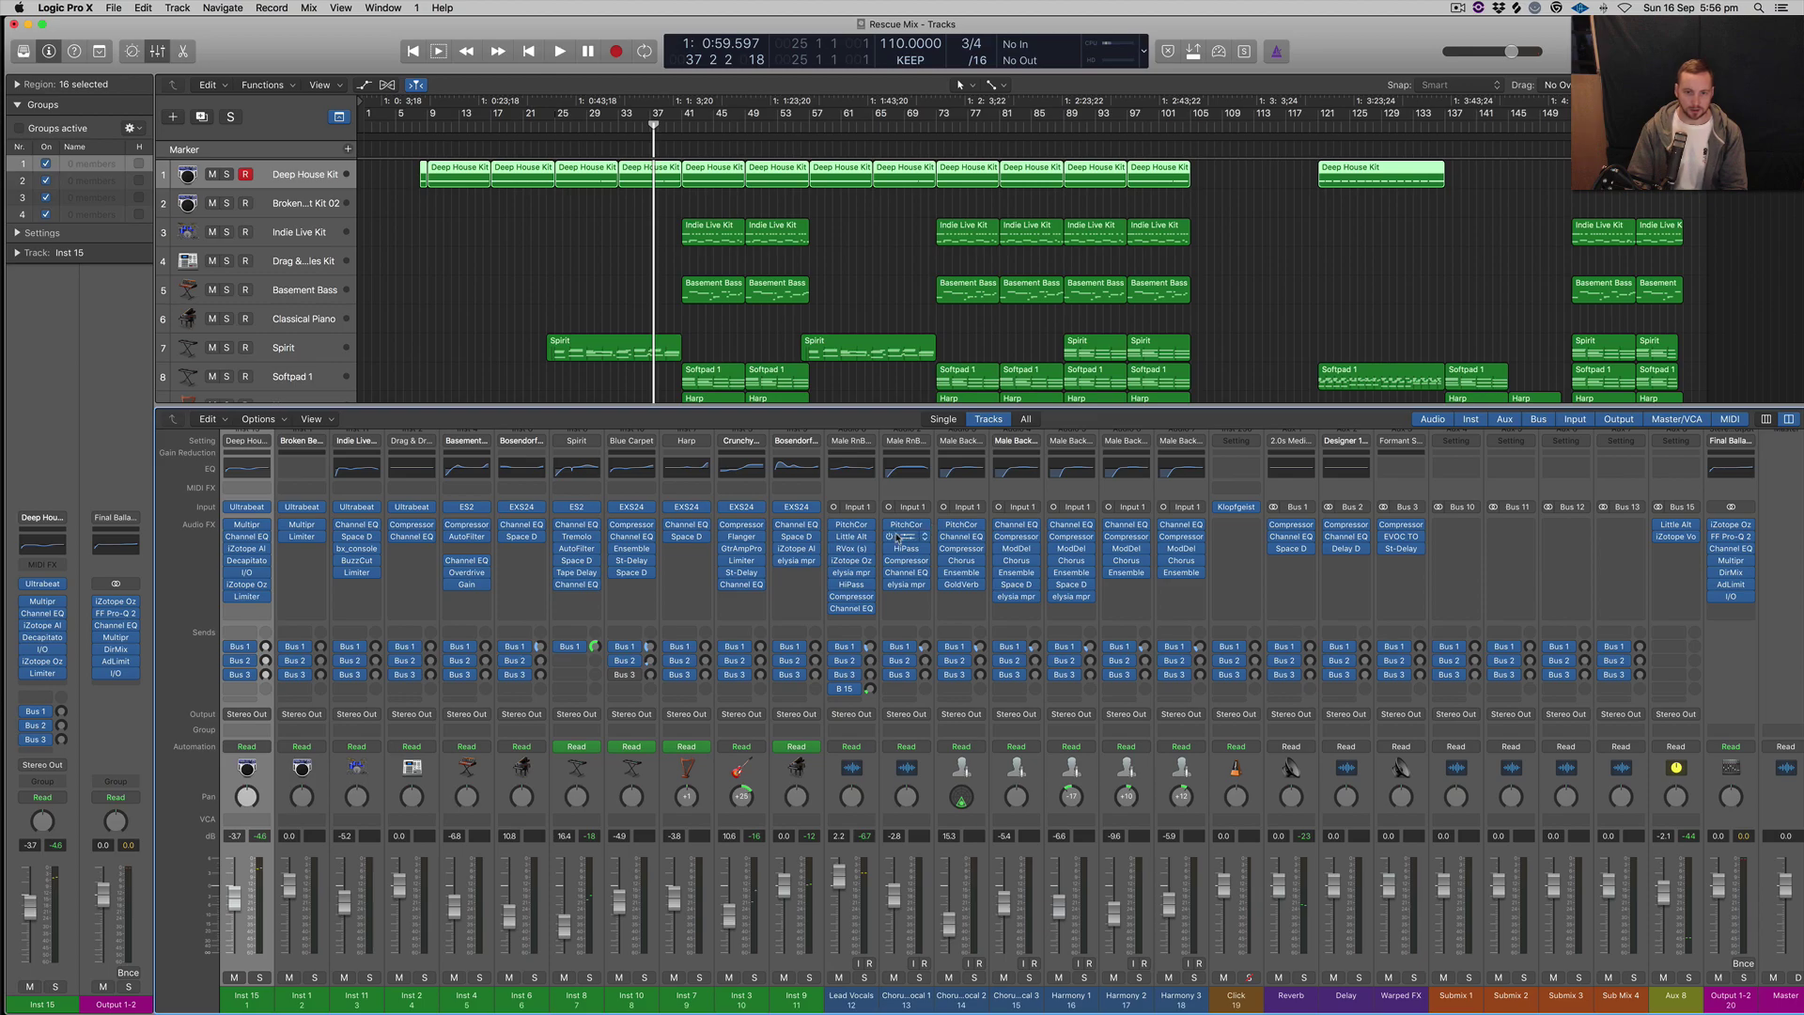
Step: Insert Auburn Sounds Graillon 2 in the empty slot below Channel EQ on Lead Vocals, view its controls, and remove it again
{"action": "left_click", "coordinate": [871, 620]}
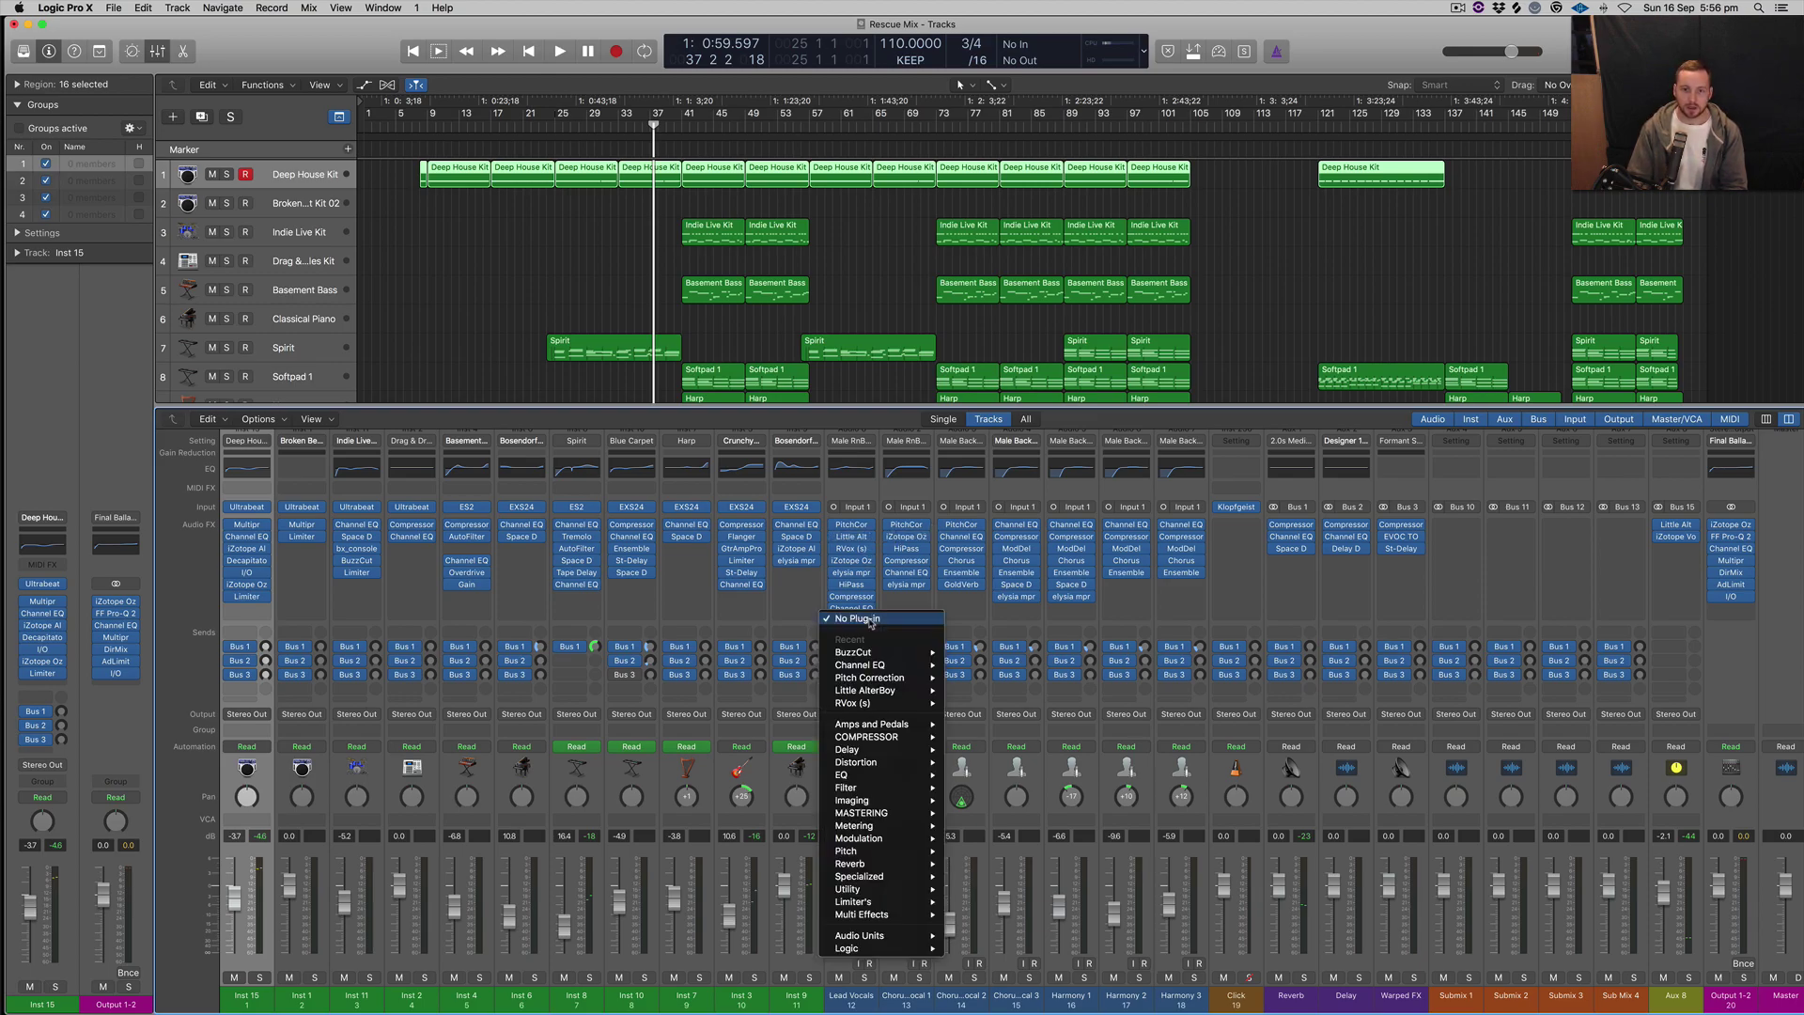
{"action": "mouse_move", "coordinate": [891, 902]}
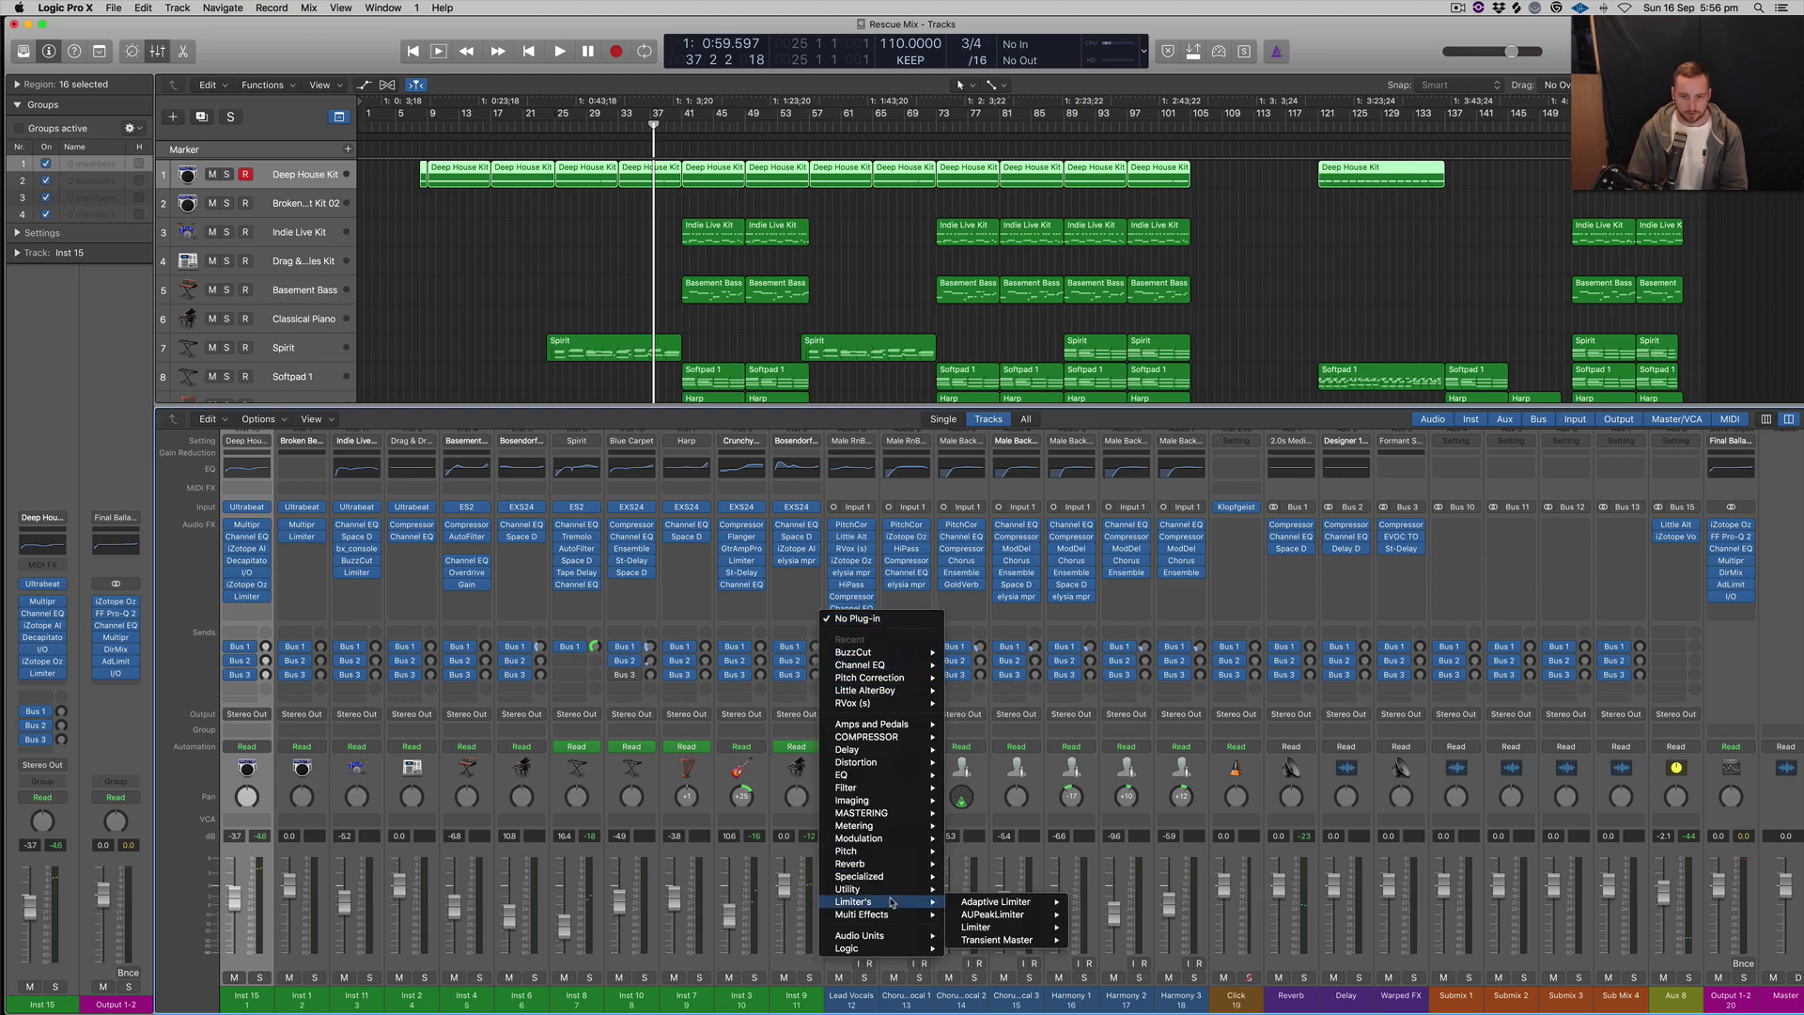
{"action": "mouse_move", "coordinate": [893, 936]}
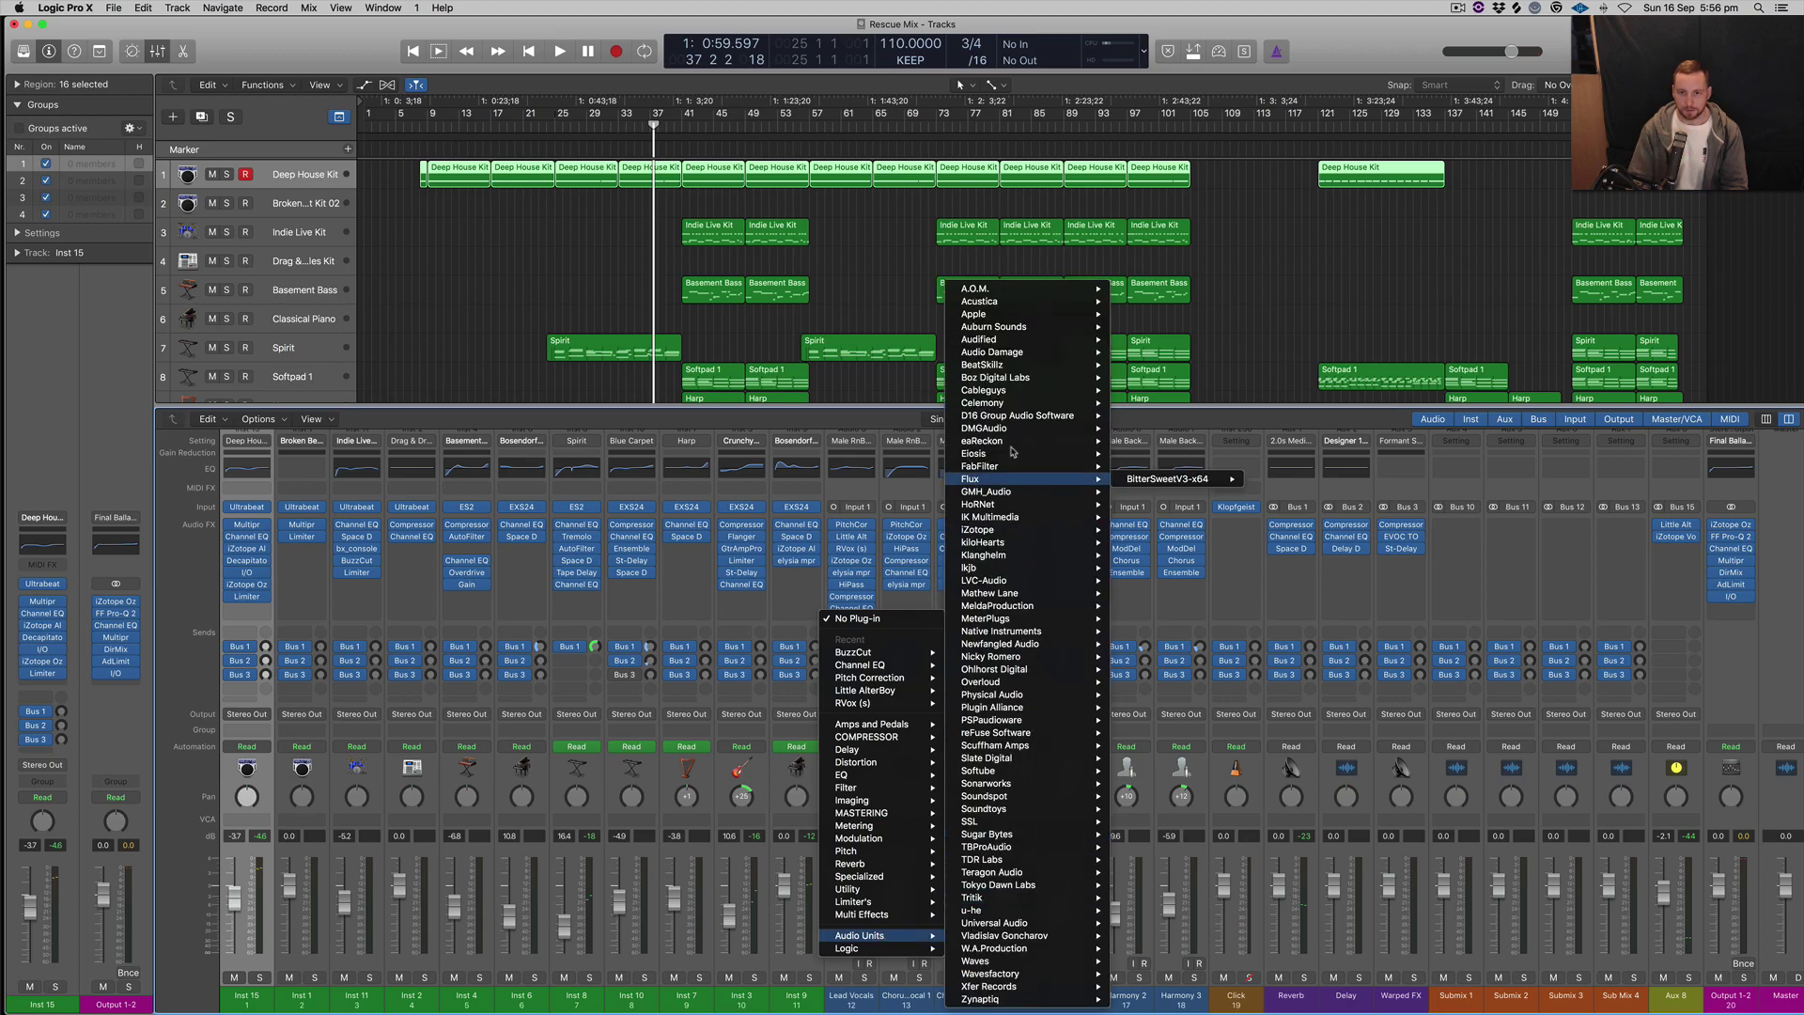
{"action": "mouse_move", "coordinate": [1084, 331]}
{"action": "mouse_move", "coordinate": [1151, 327]}
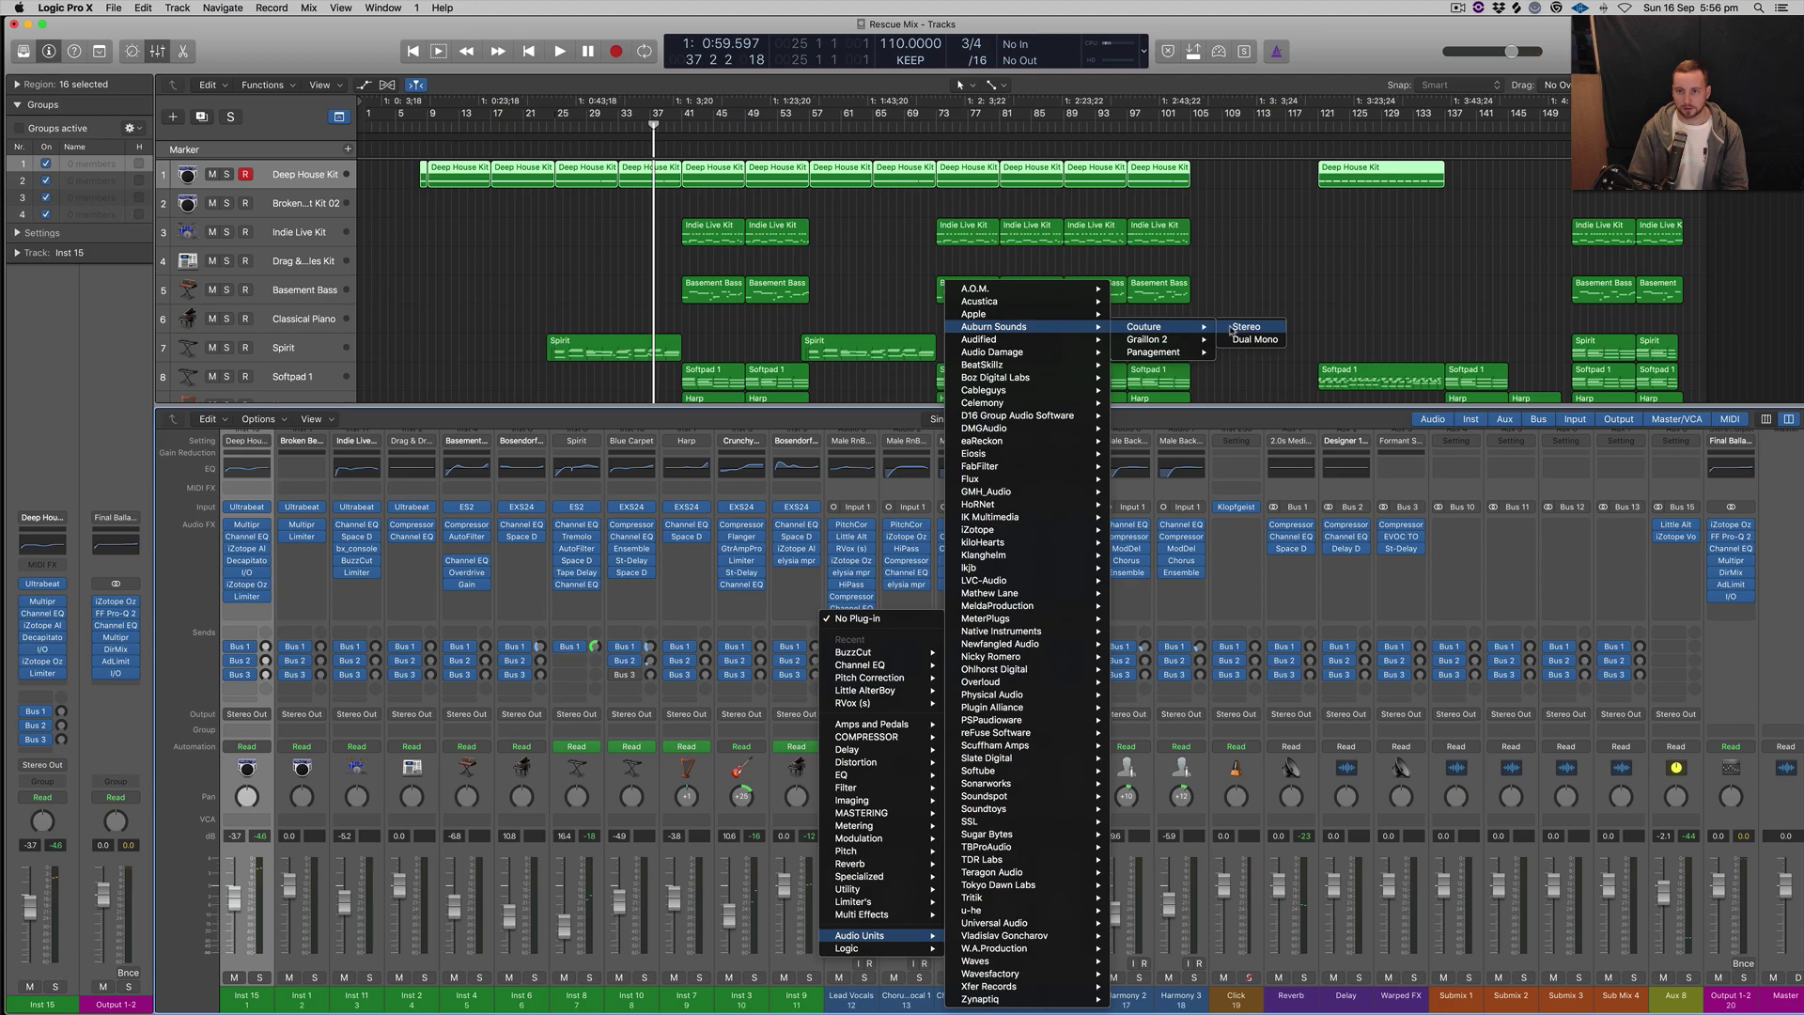
{"action": "left_click", "coordinate": [1250, 340]}
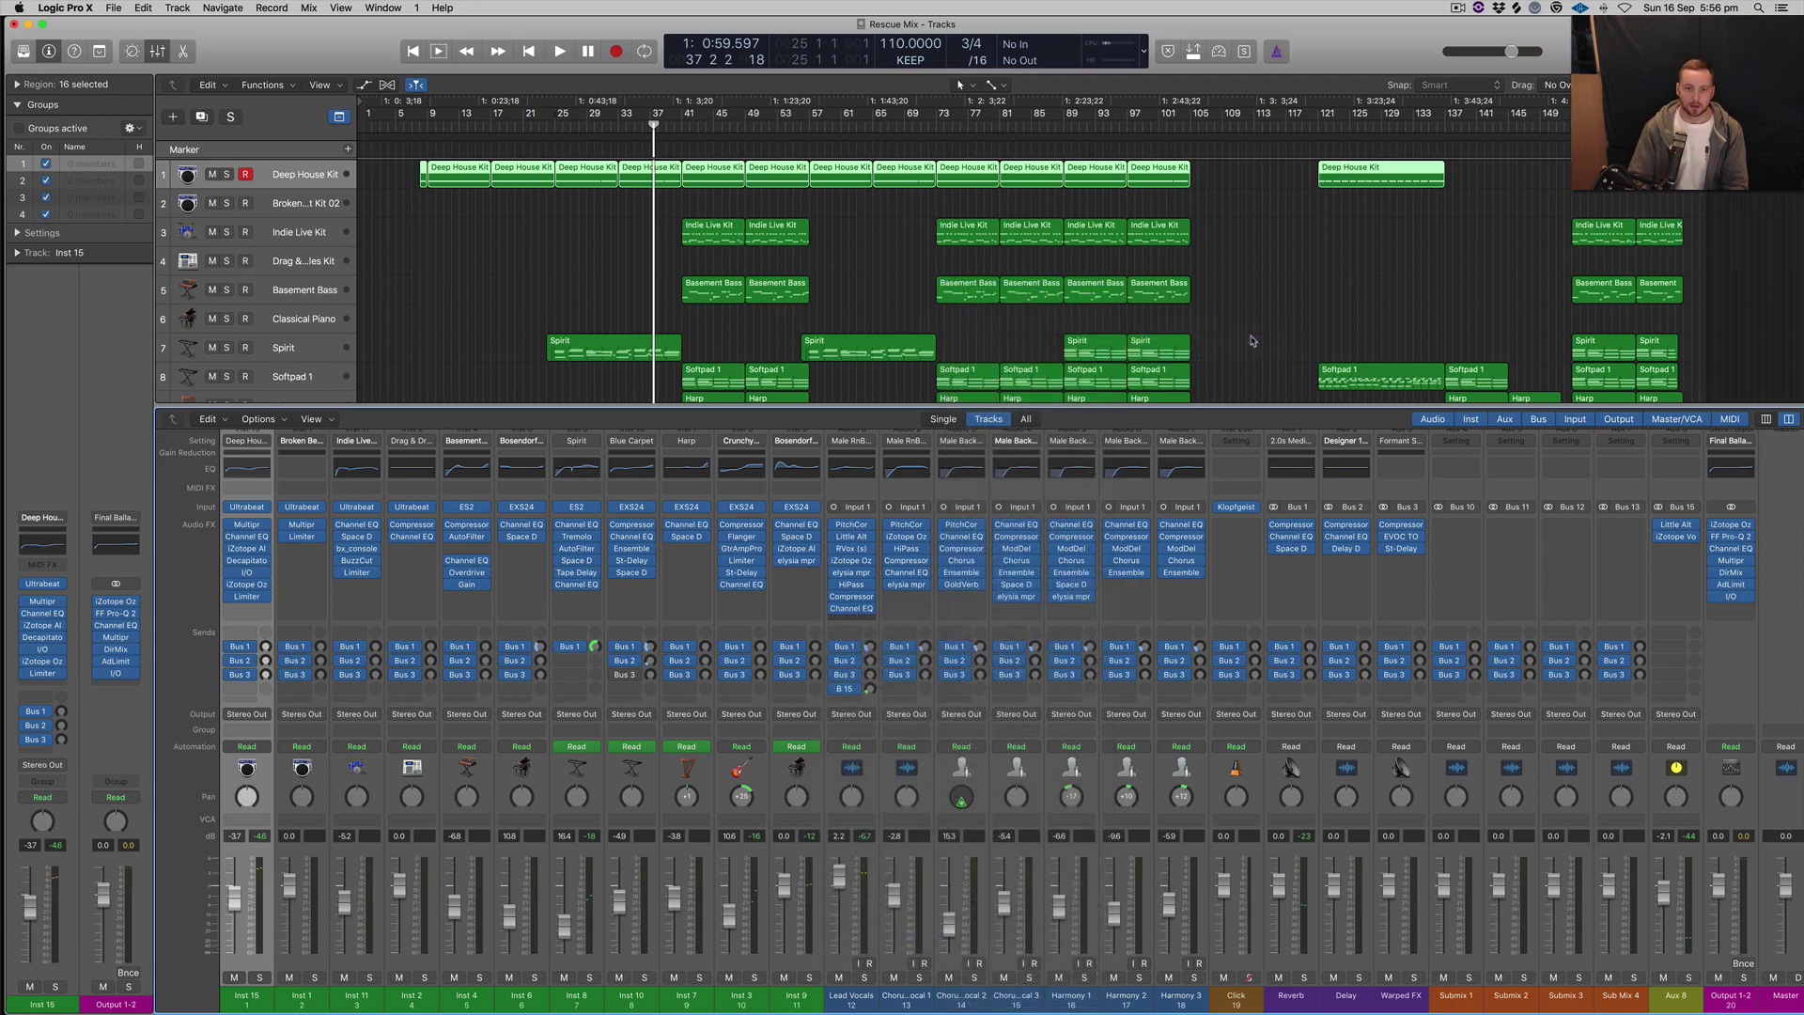
{"action": "left_click_drag", "start_coordinate": [470, 110], "coordinate": [1292, 321]}
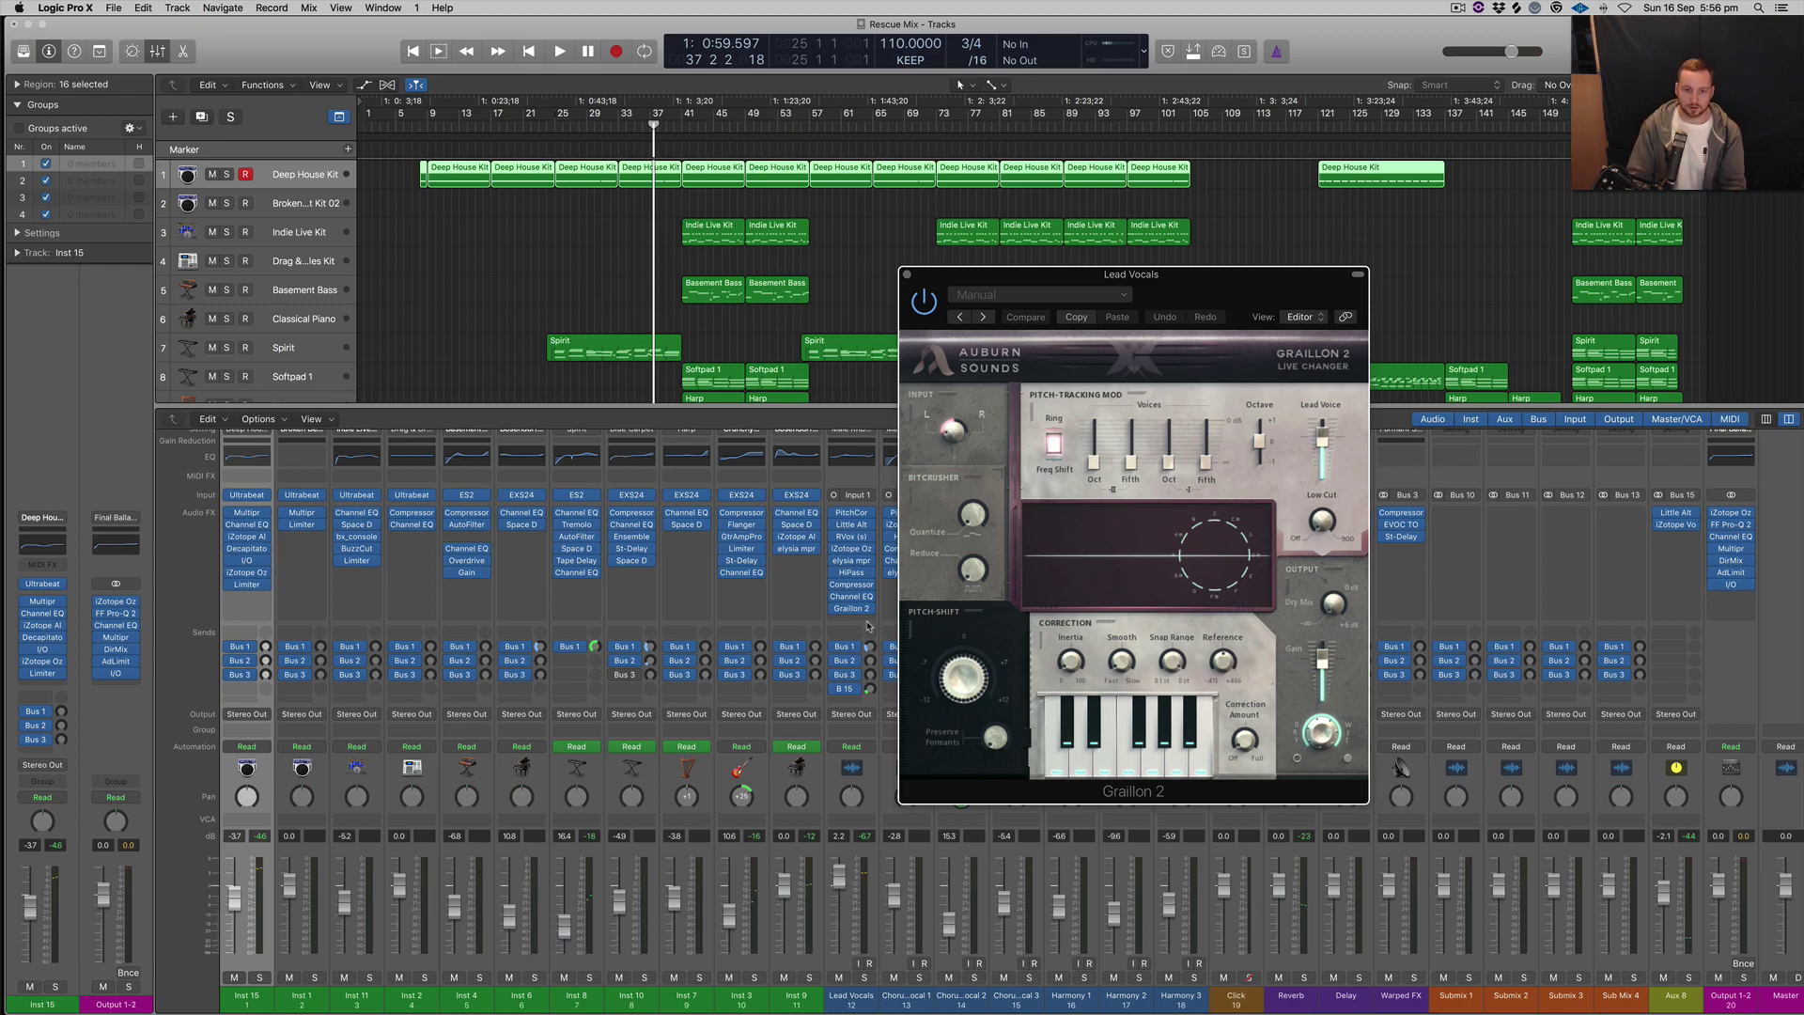
{"action": "left_click", "coordinate": [870, 609]}
{"action": "left_click", "coordinate": [873, 632]}
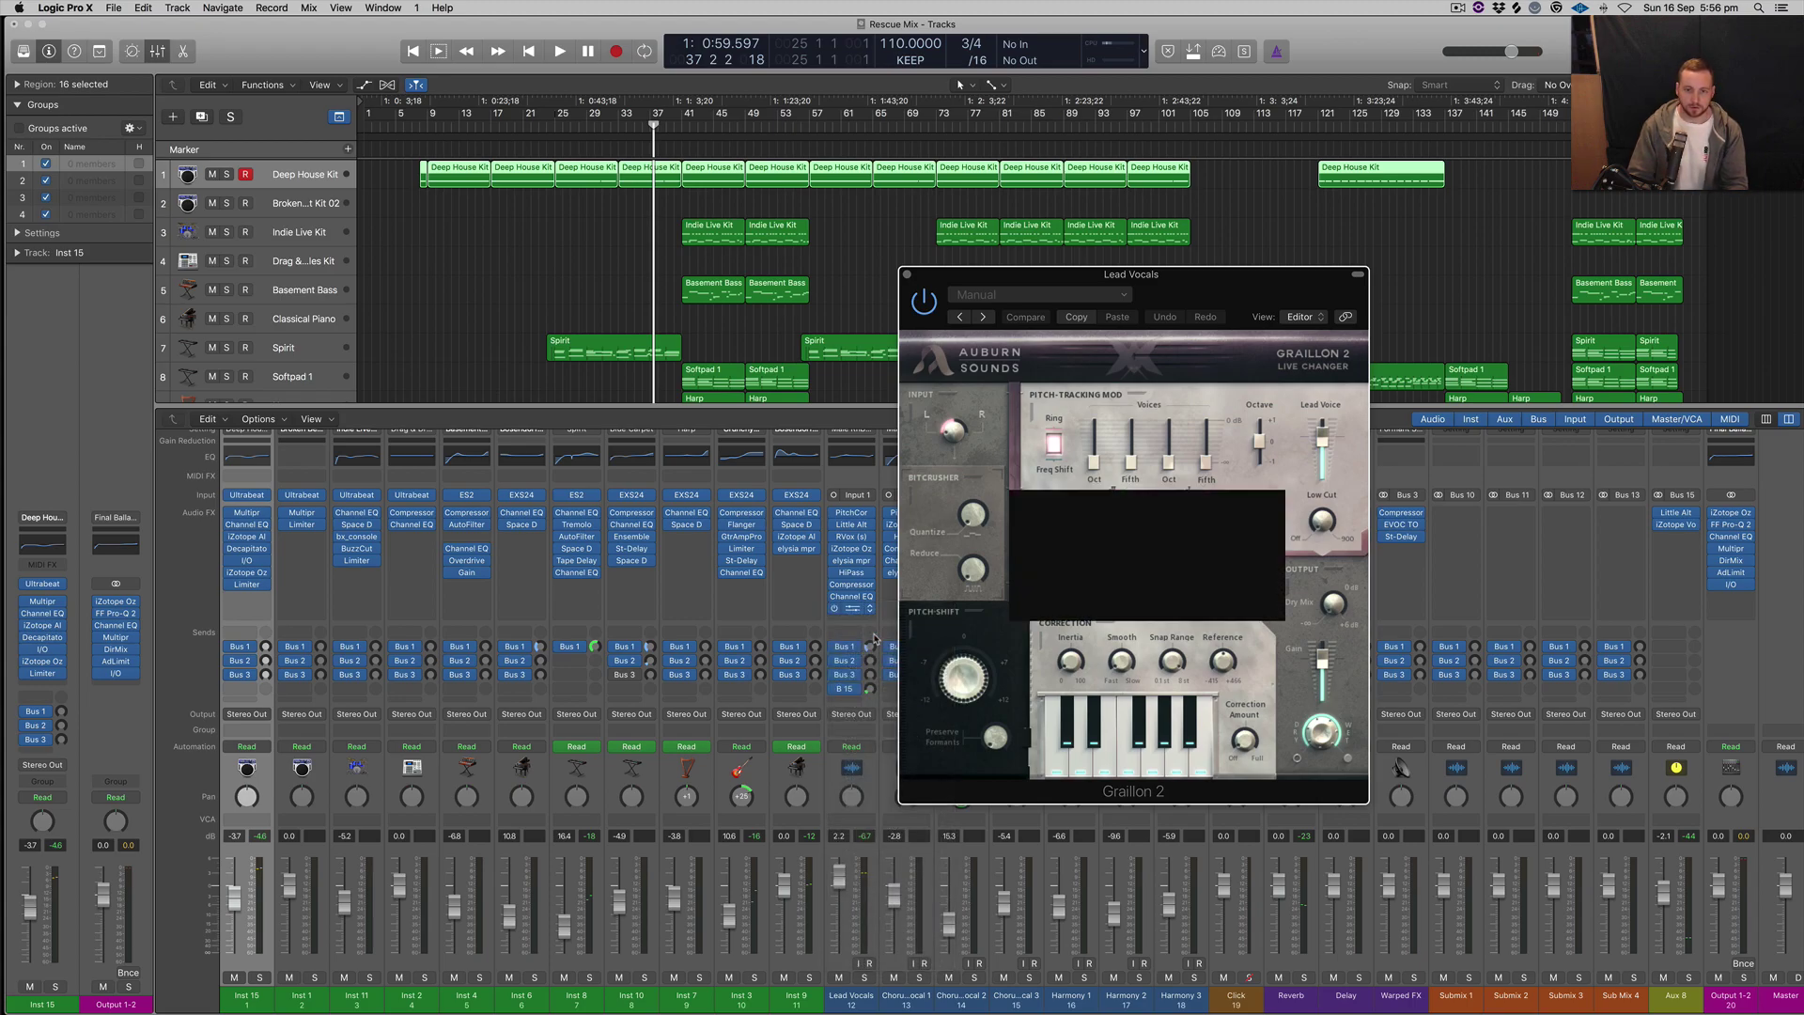
Step: Open Little AlterBoy on Lead Vocals, examine its pitch, formant and mix settings, and close it
{"action": "mouse_move", "coordinate": [849, 543]}
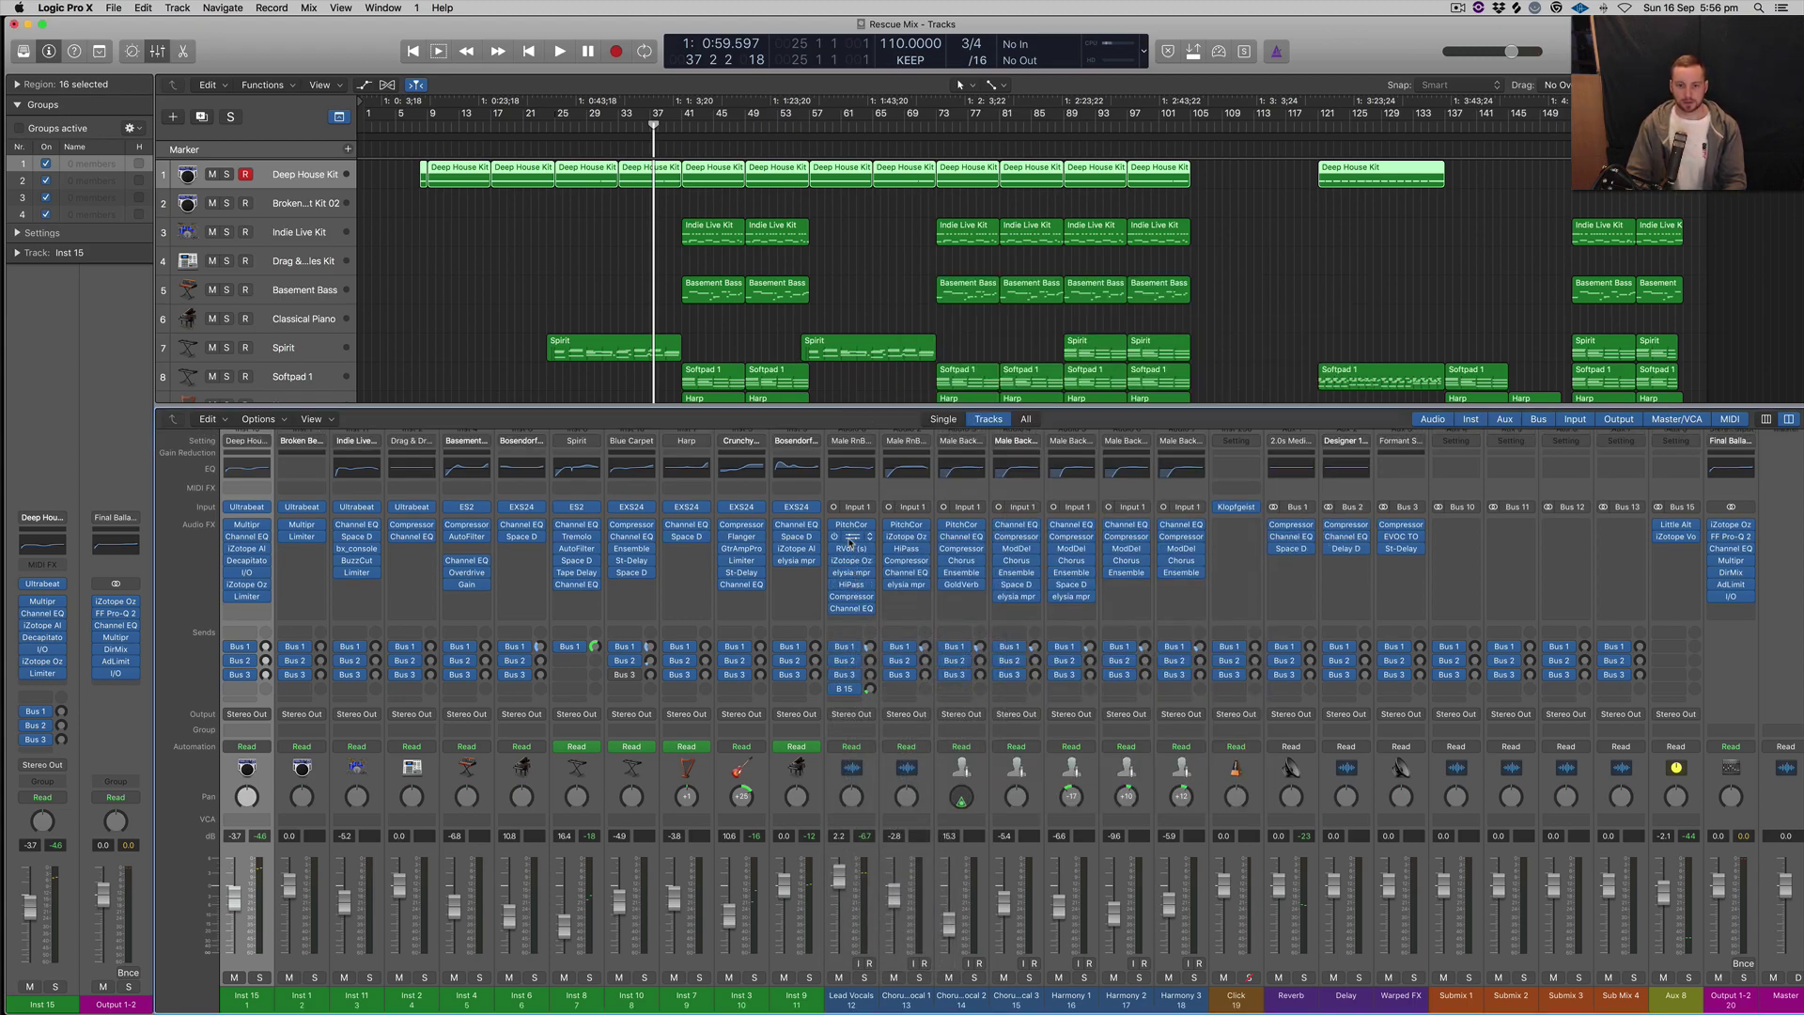
{"action": "left_click", "coordinate": [852, 540]}
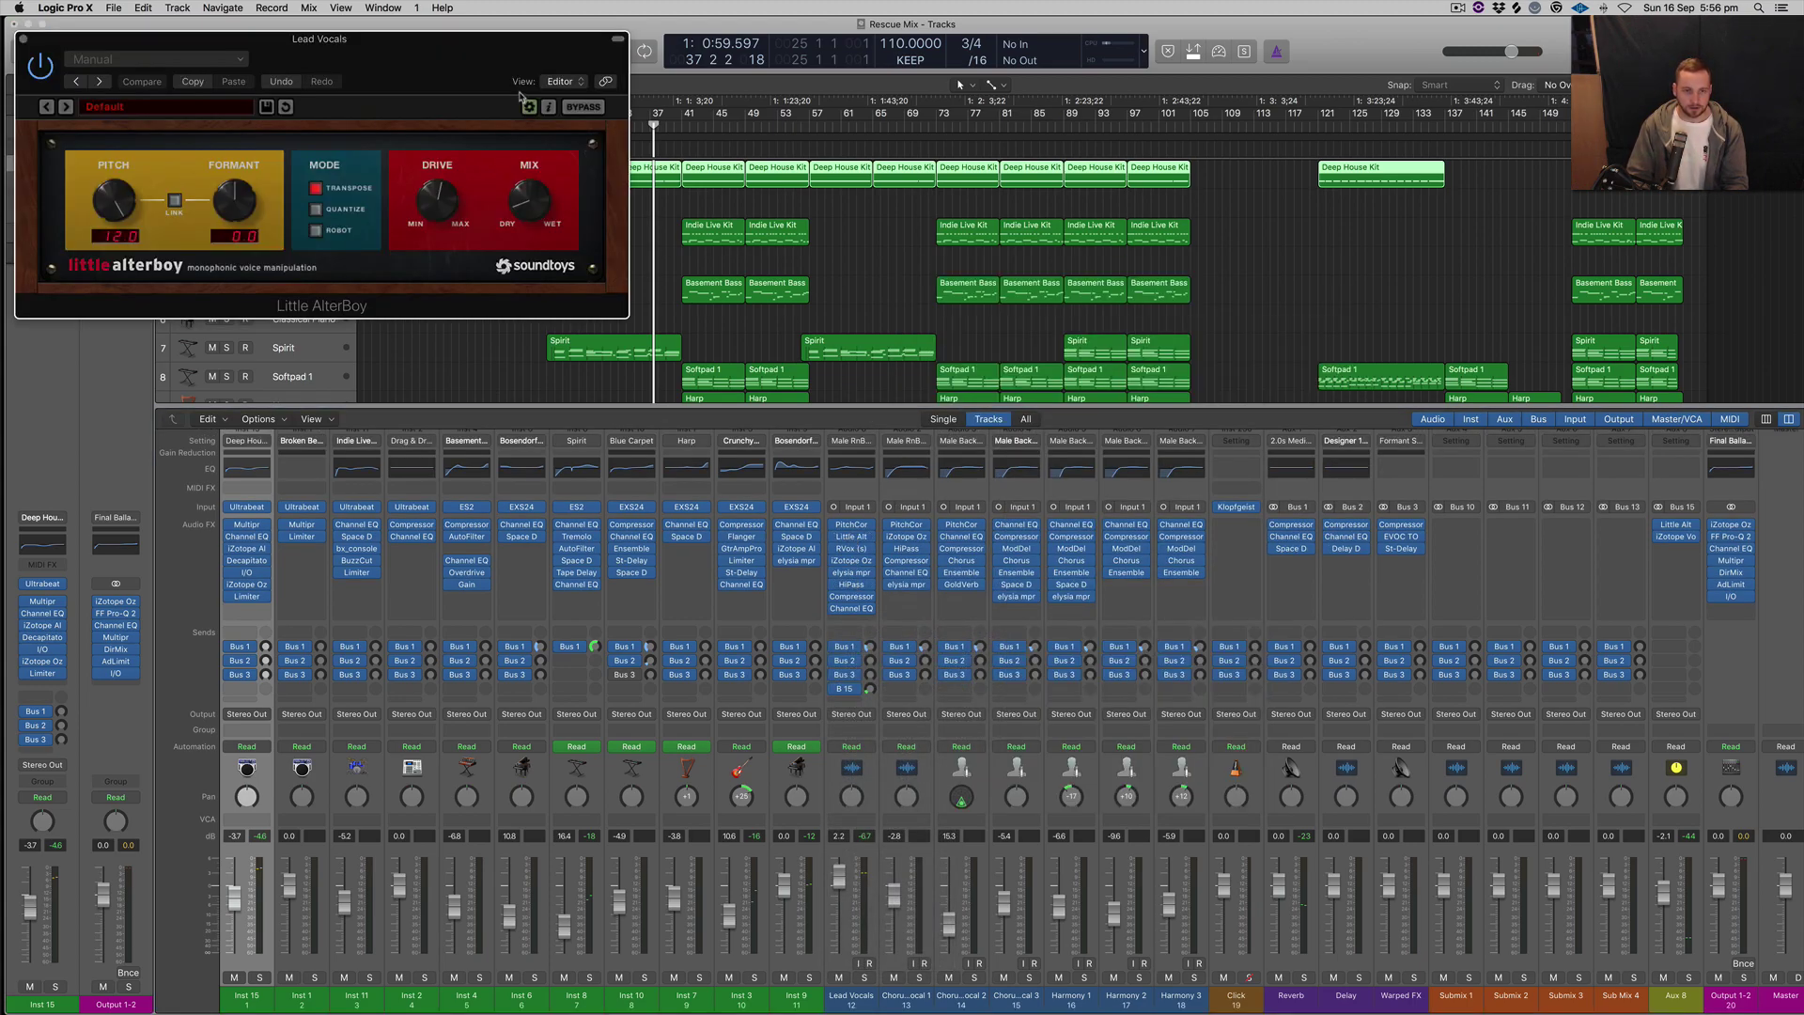
{"action": "left_click_drag", "start_coordinate": [374, 62], "coordinate": [1045, 196]}
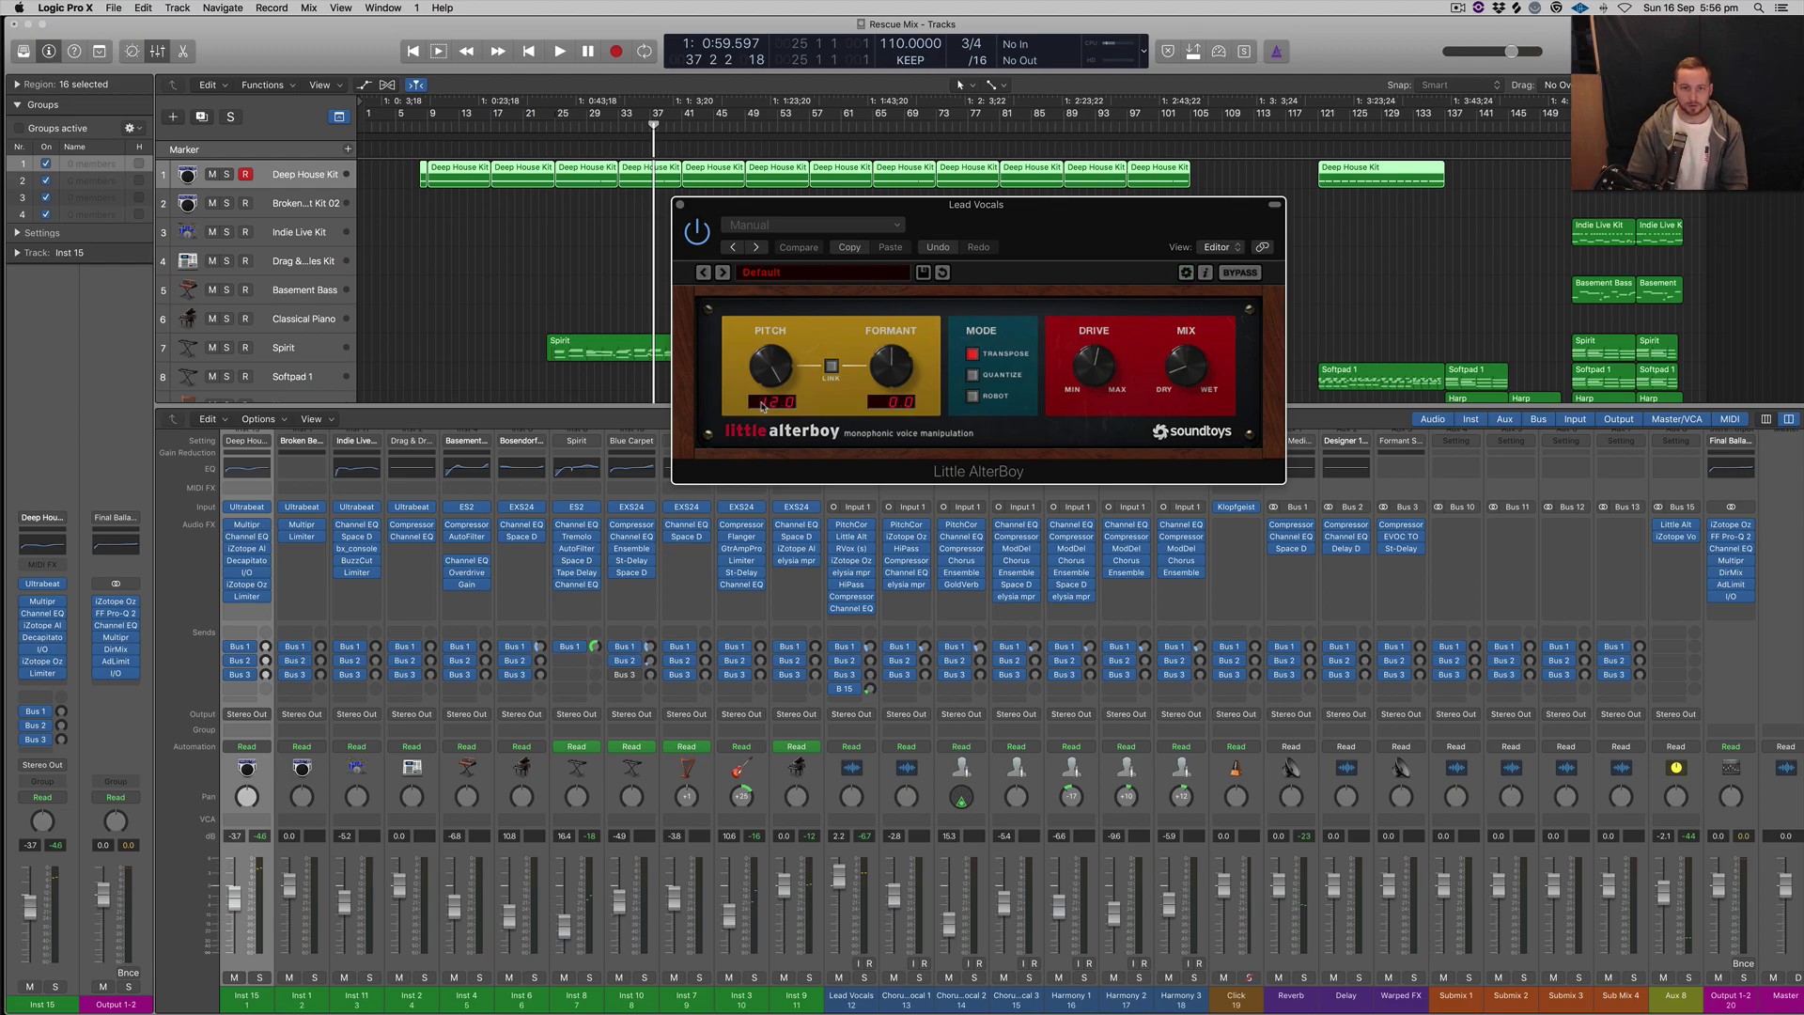
{"action": "left_click", "coordinate": [679, 204]}
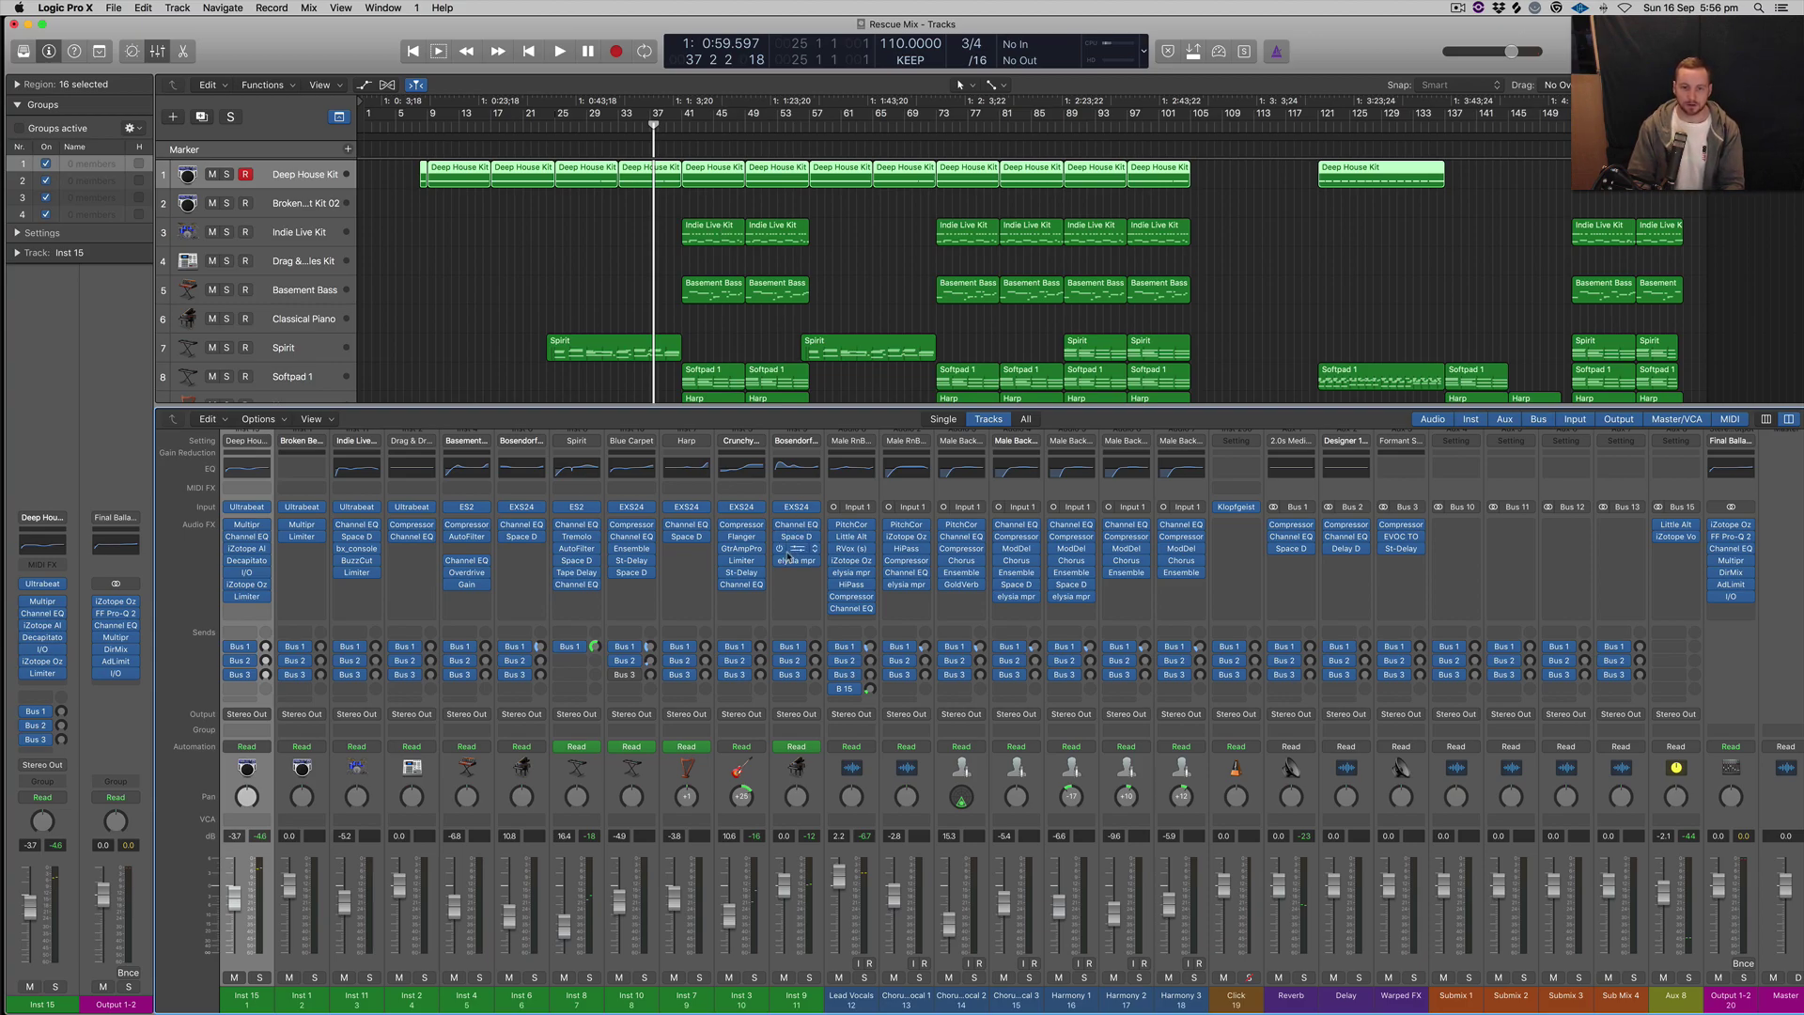
Step: Open RVox on Lead Vocals, examine its gate, compression and gain settings, and close it
{"action": "left_click", "coordinate": [853, 552]}
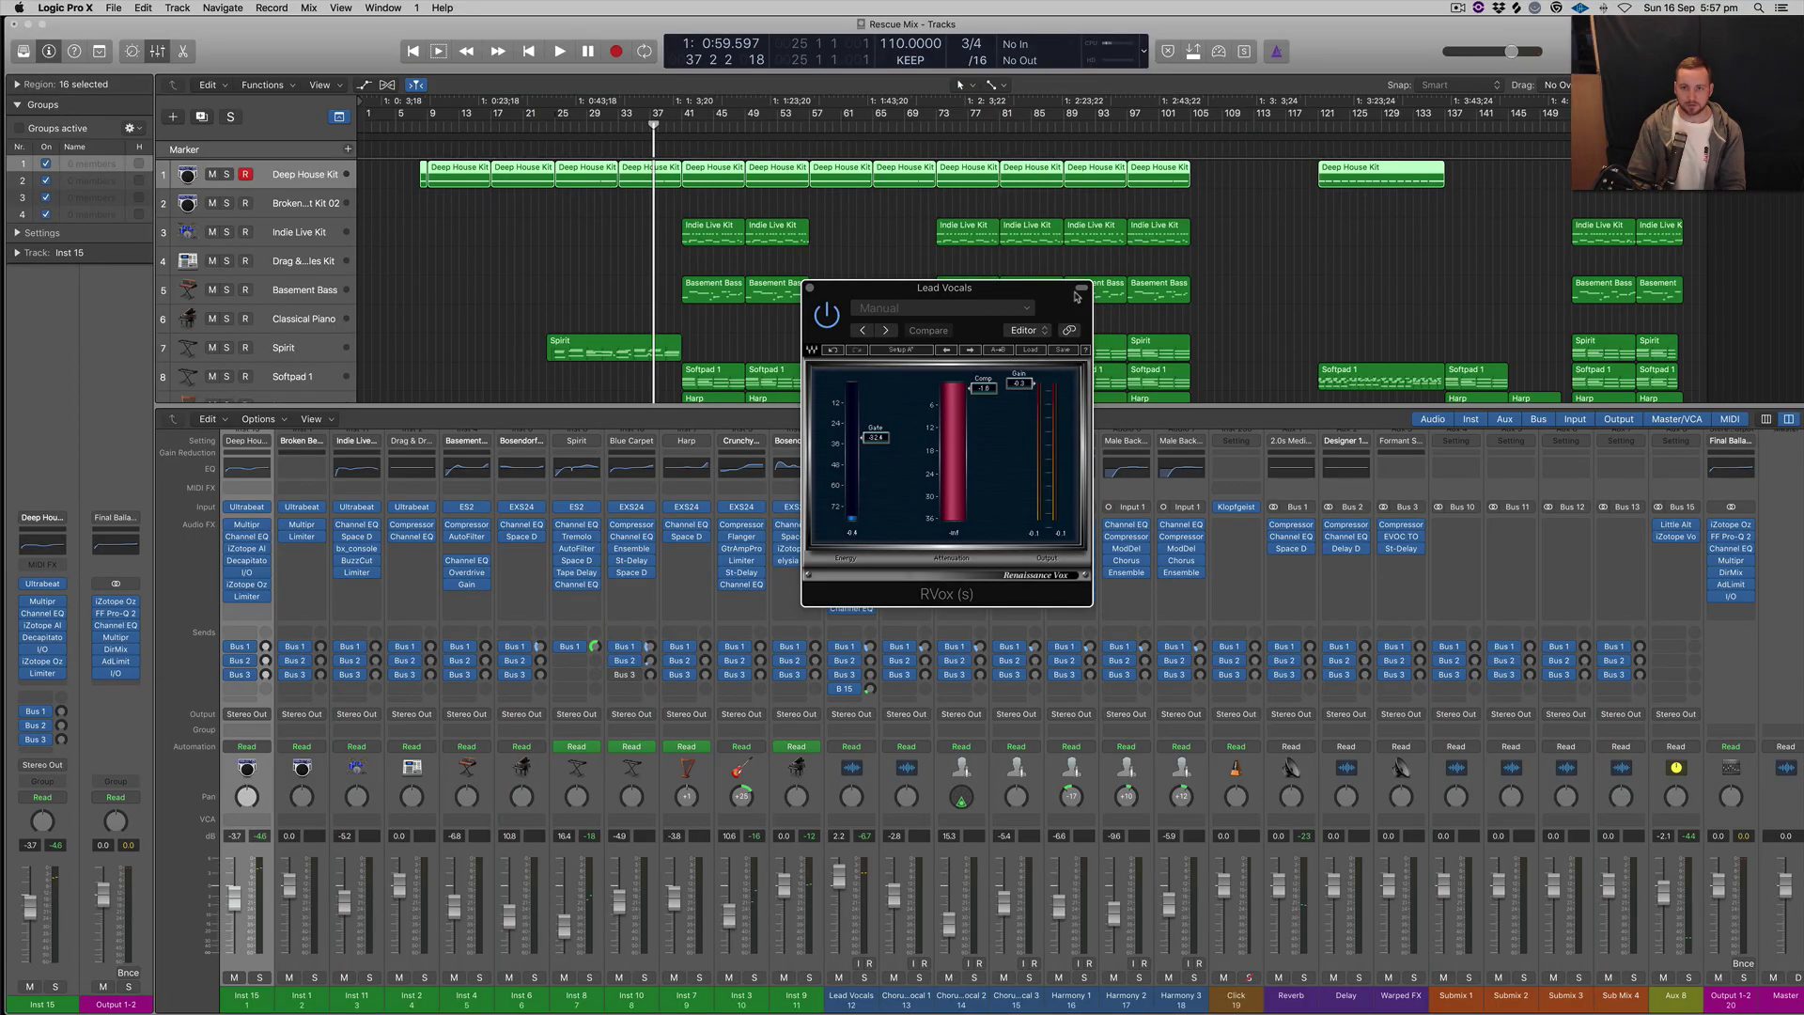
{"action": "left_click", "coordinate": [1081, 288]}
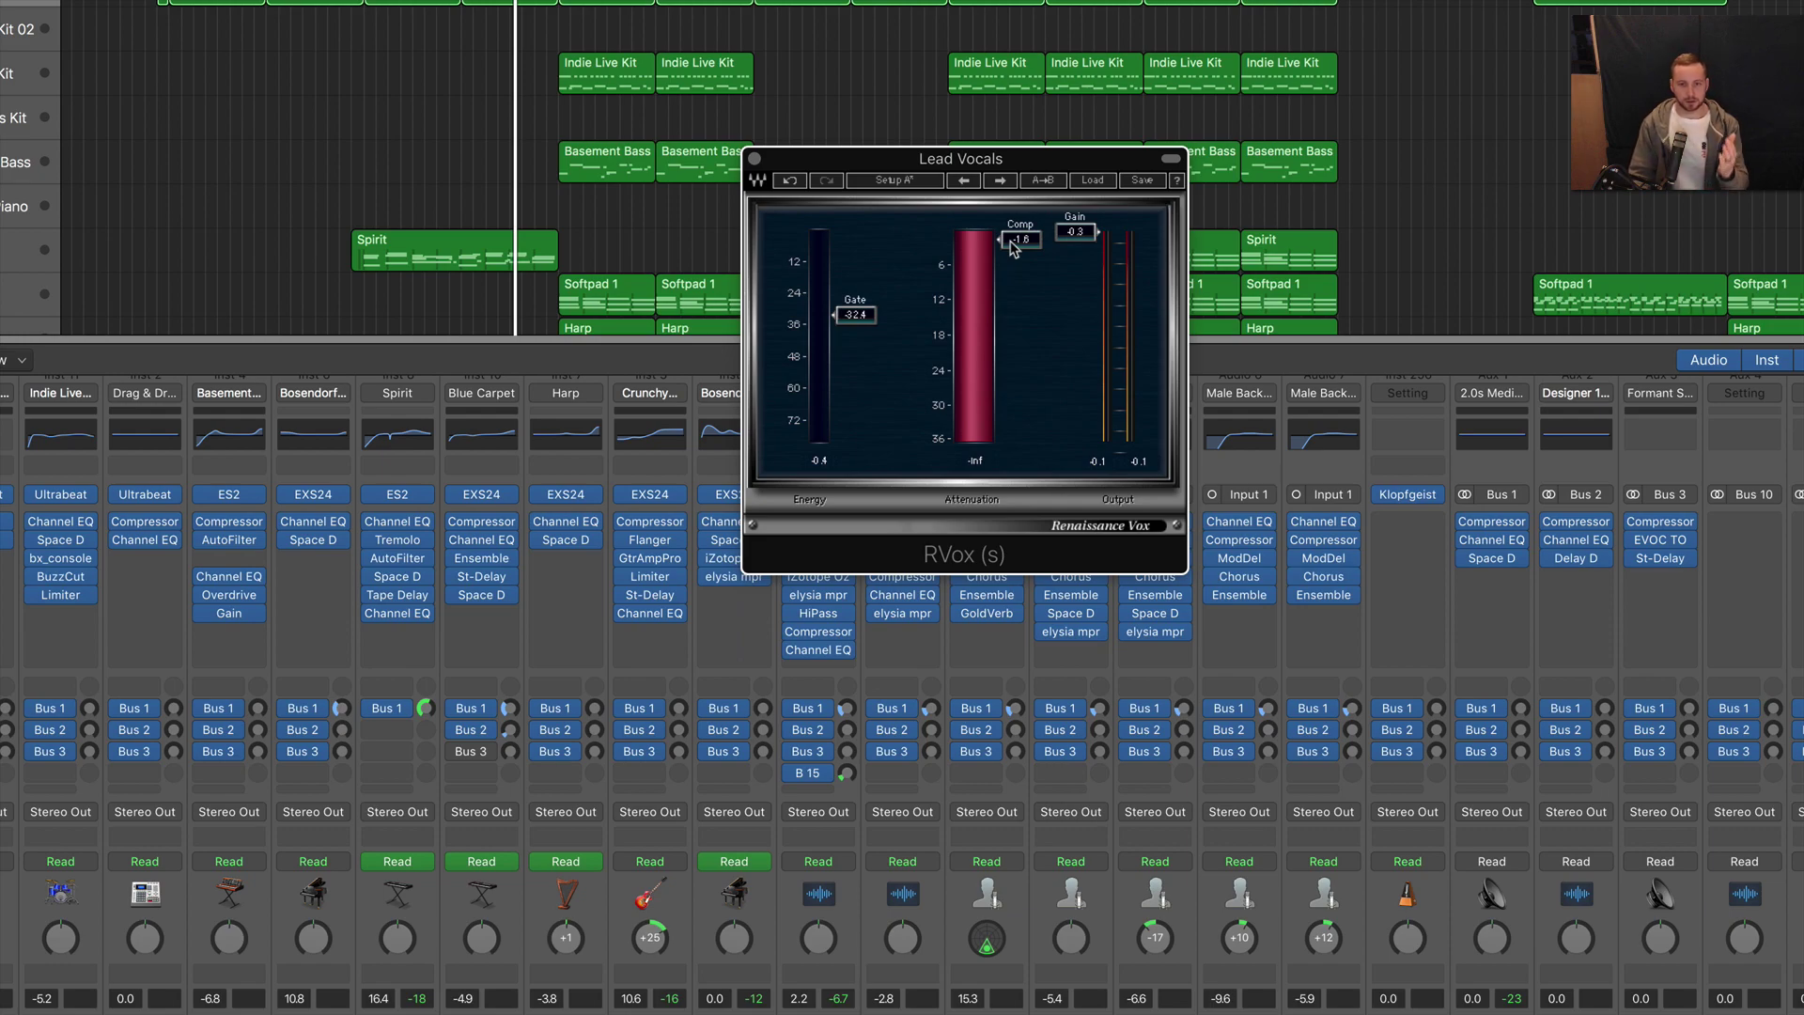
{"action": "left_click", "coordinate": [754, 159]}
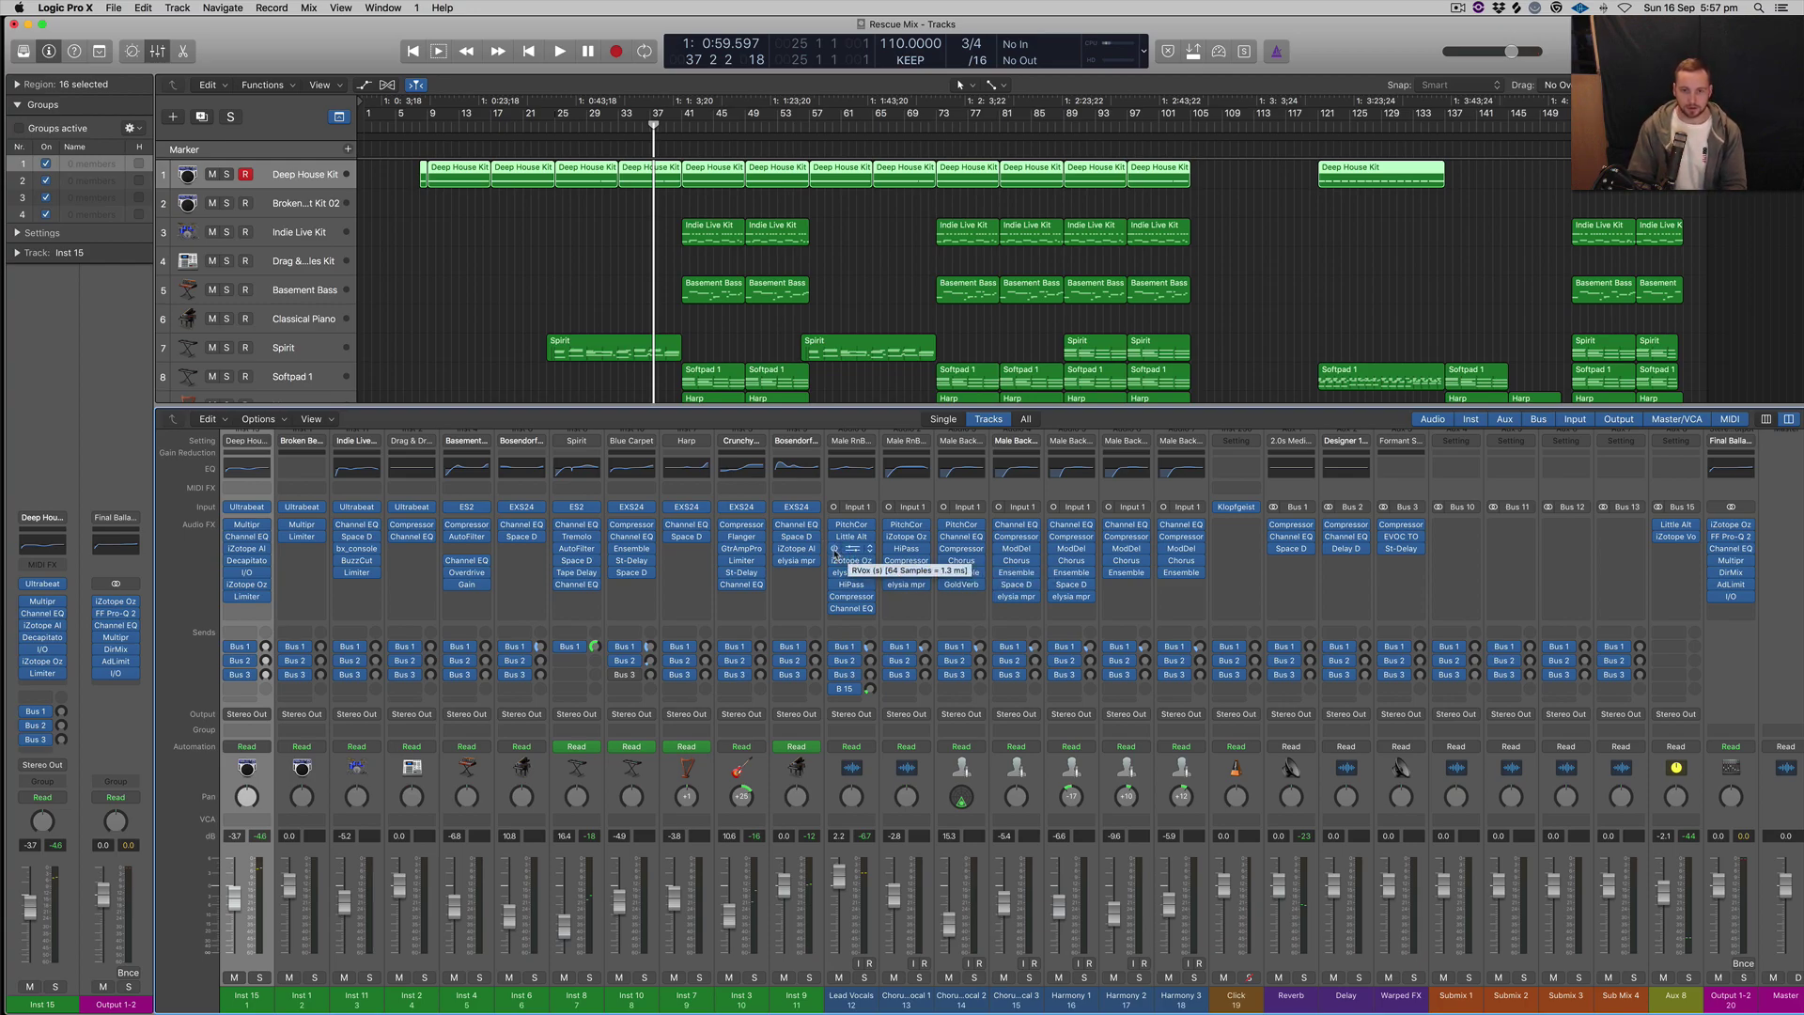
Step: Compare the Lead Vocals during playback with RVox bypassed and active while watching its meters, leaving it enabled and closing its window
{"action": "key", "text": "space"}
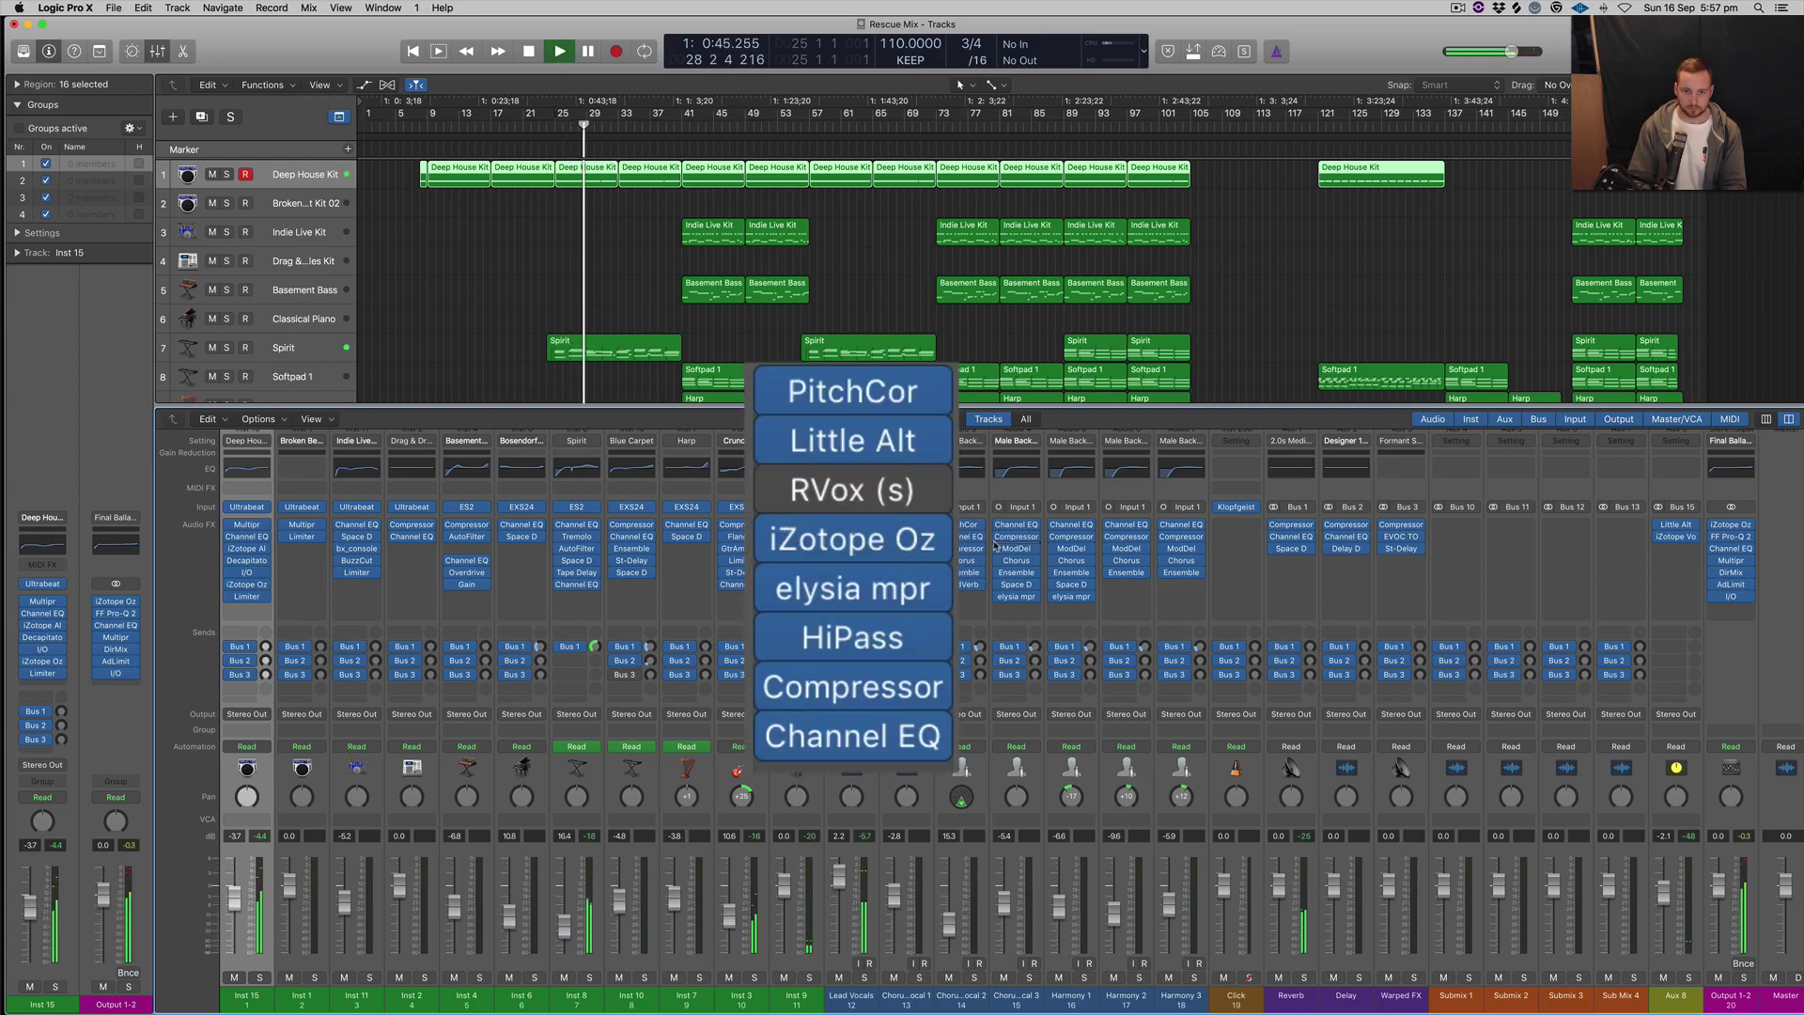
{"action": "mouse_move", "coordinate": [765, 490]}
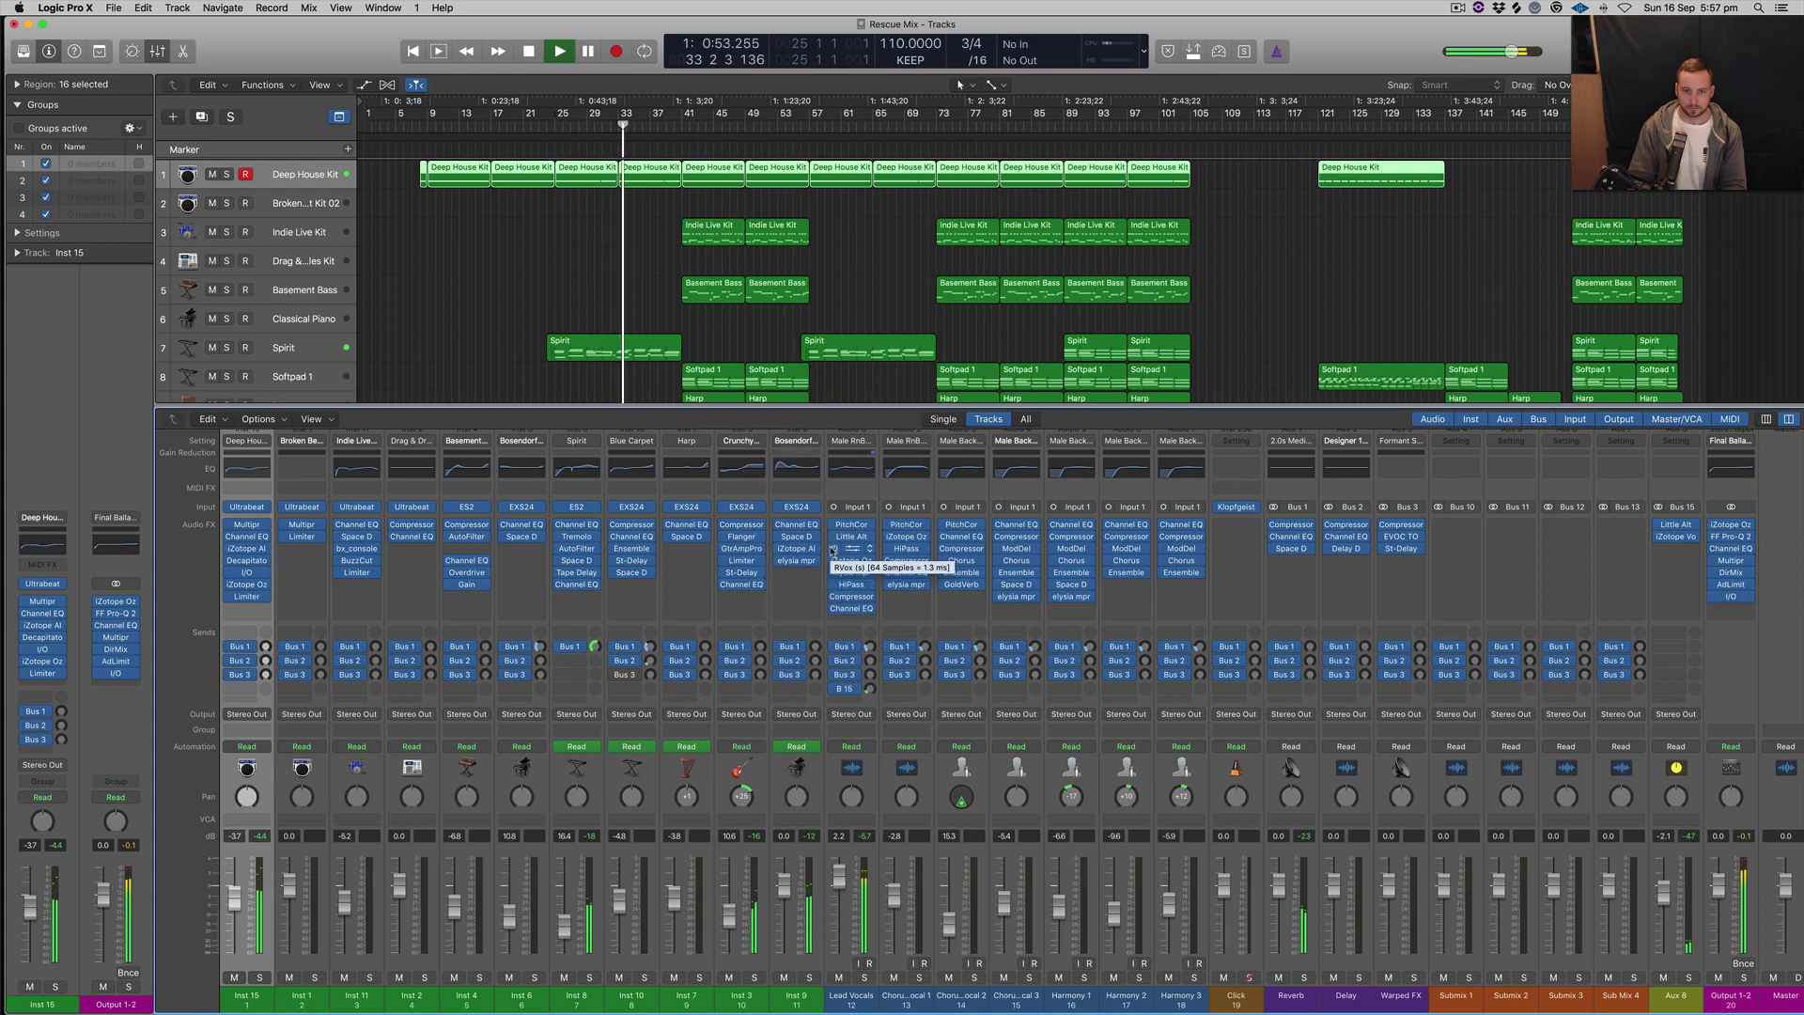
{"action": "left_click", "coordinate": [851, 549]}
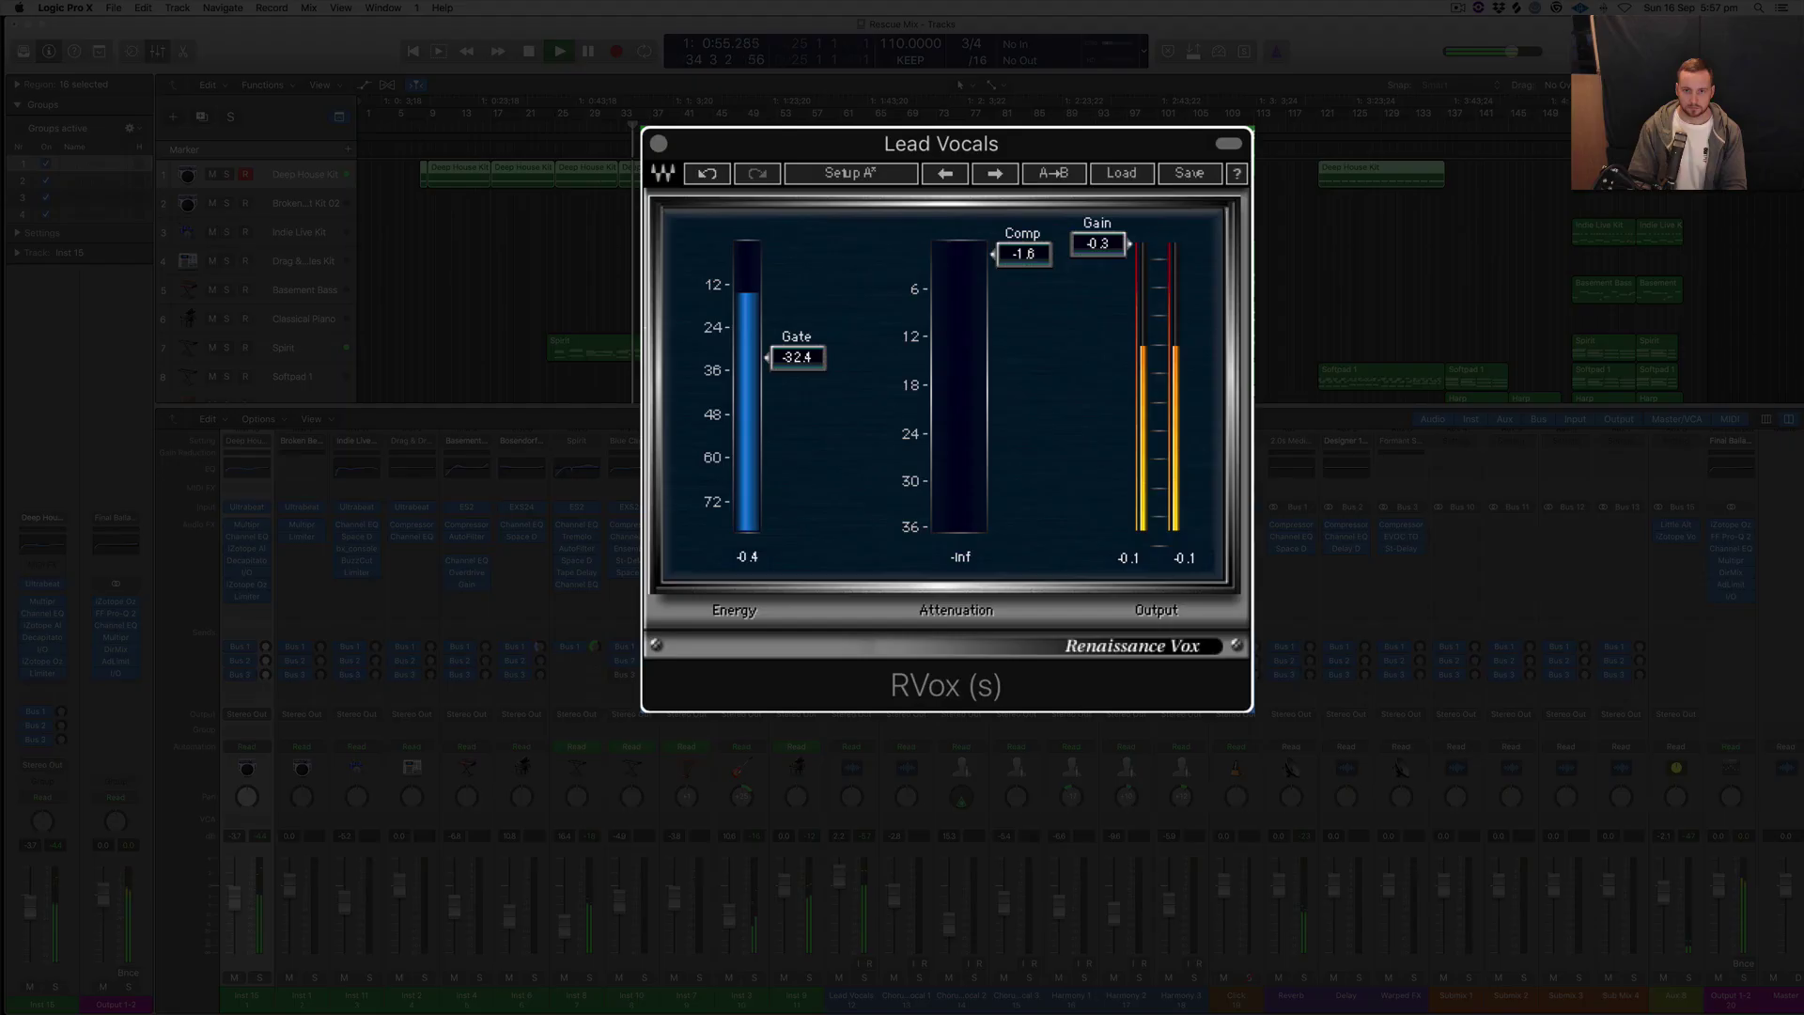
{"action": "left_click", "coordinate": [1227, 143]}
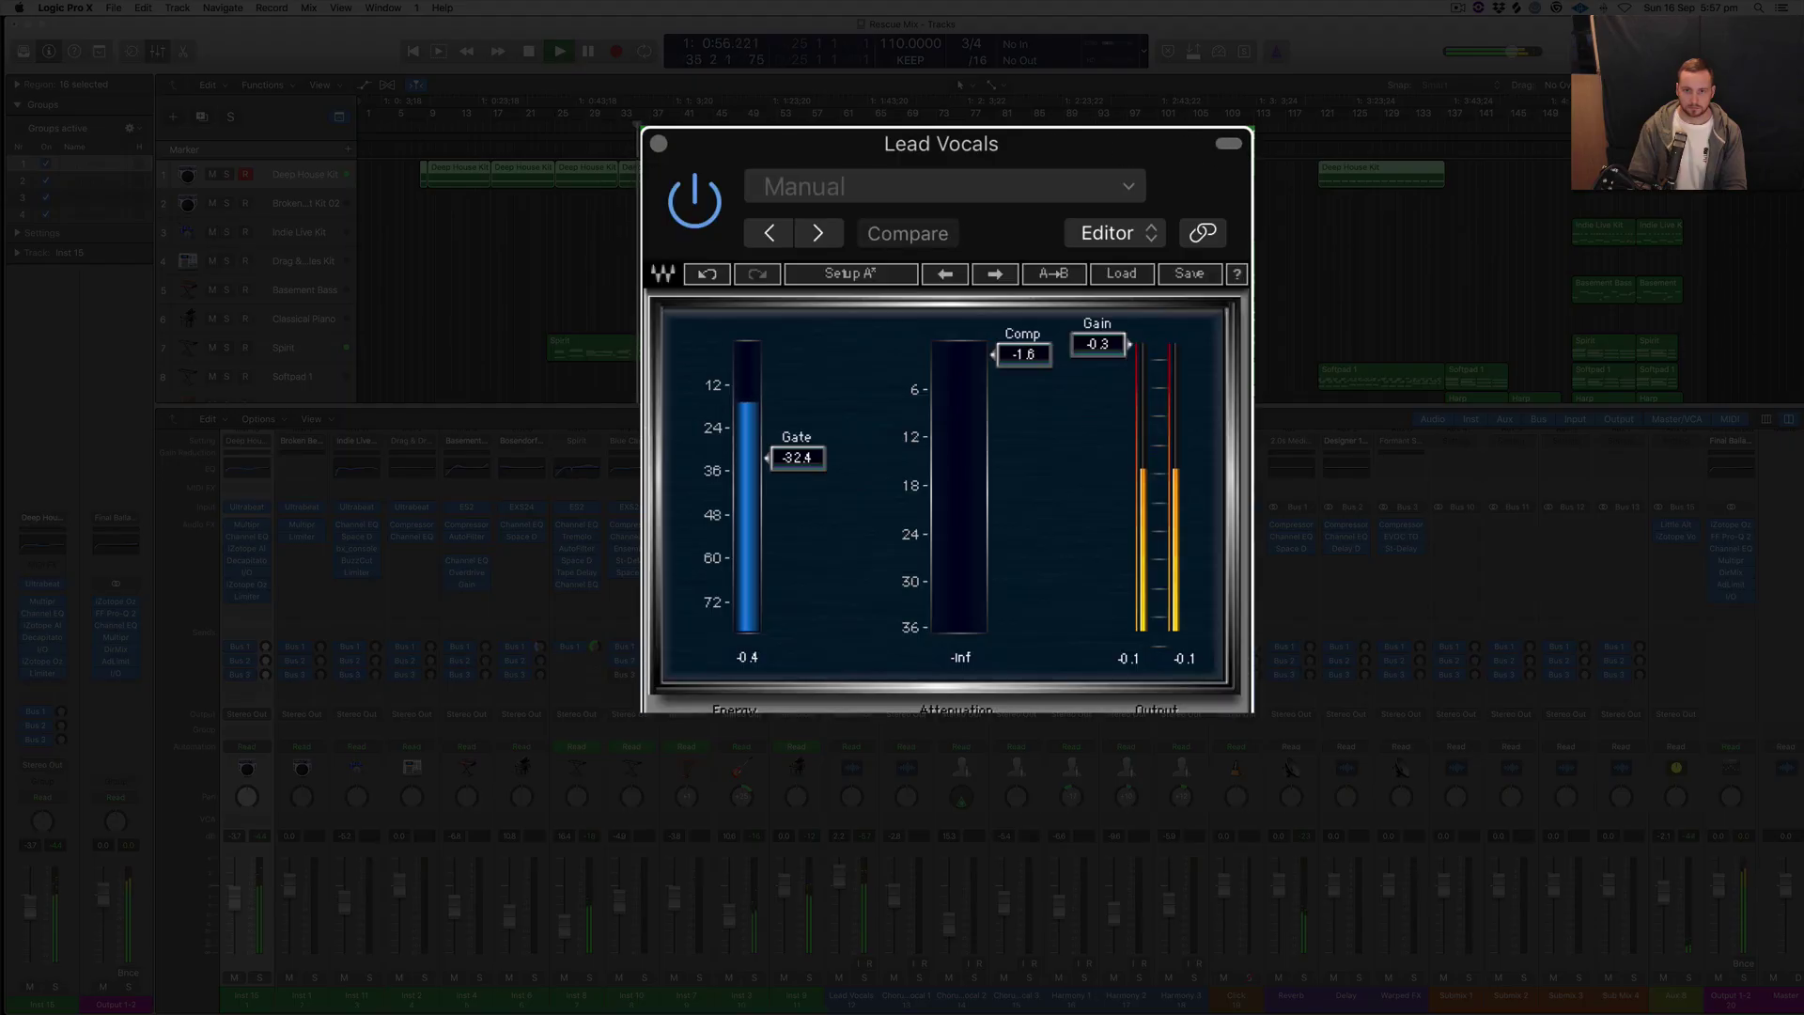
{"action": "left_click", "coordinate": [695, 200]}
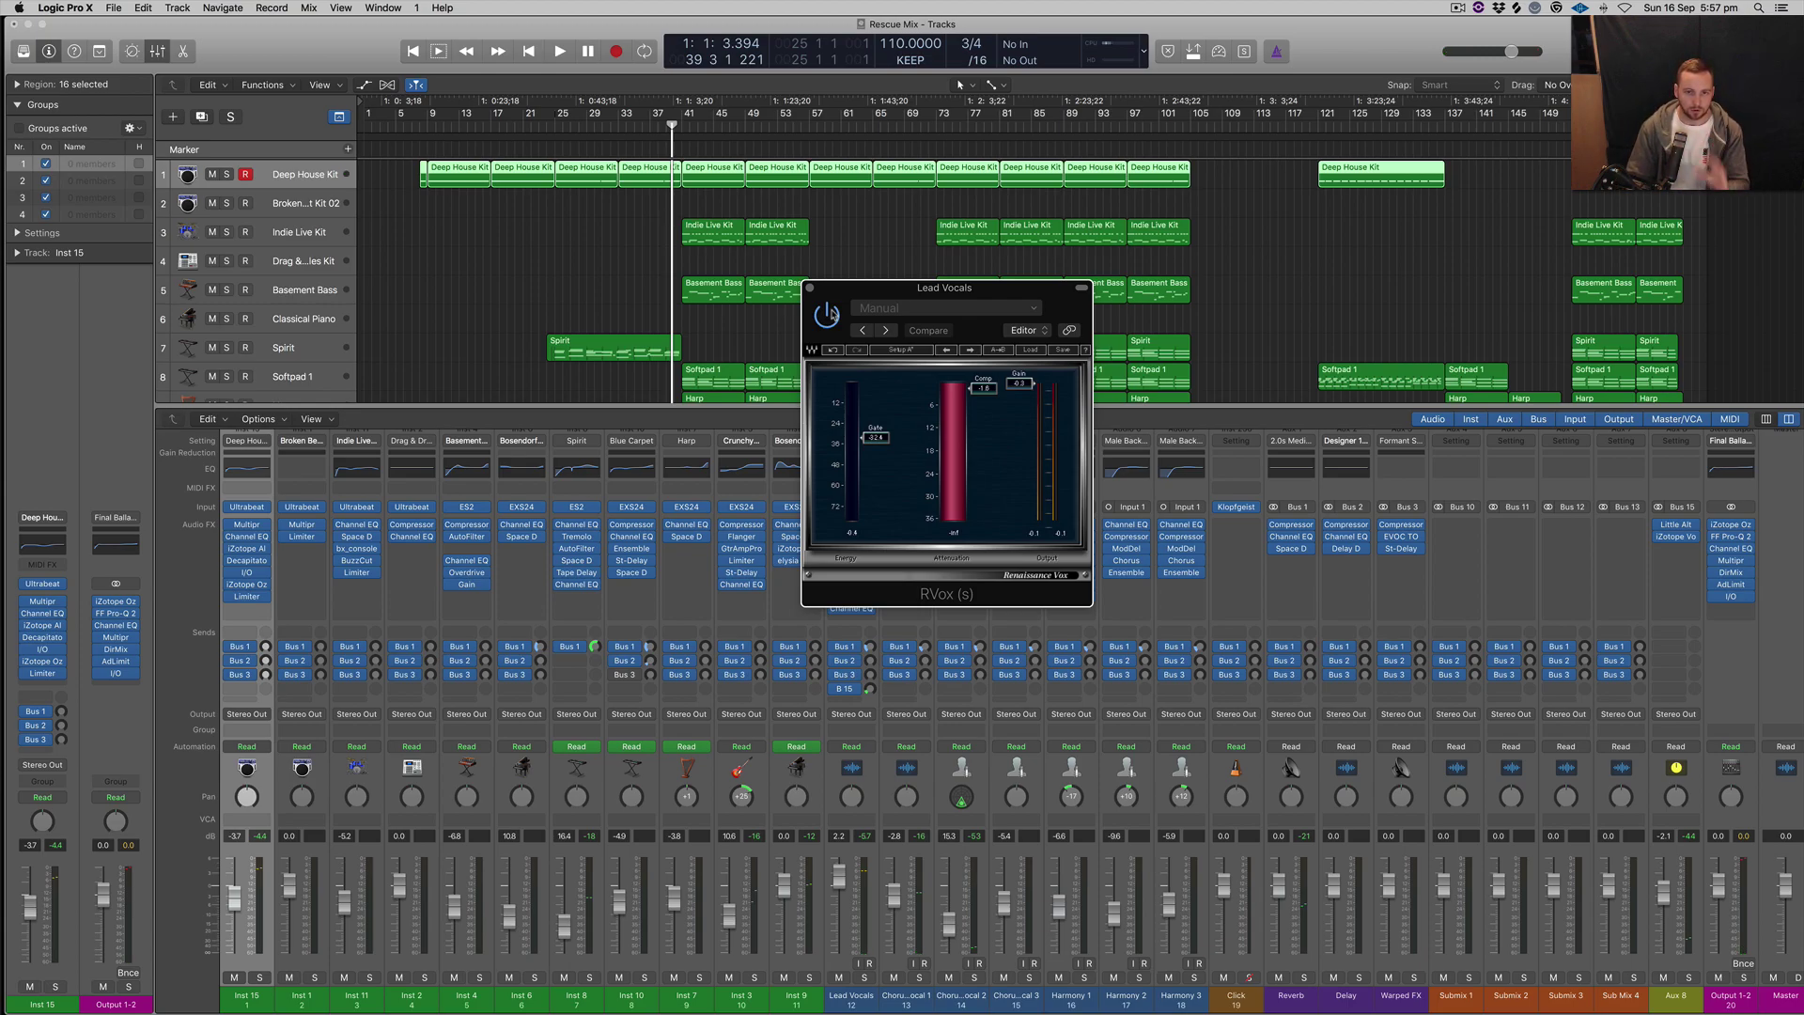
{"action": "left_click", "coordinate": [810, 287]}
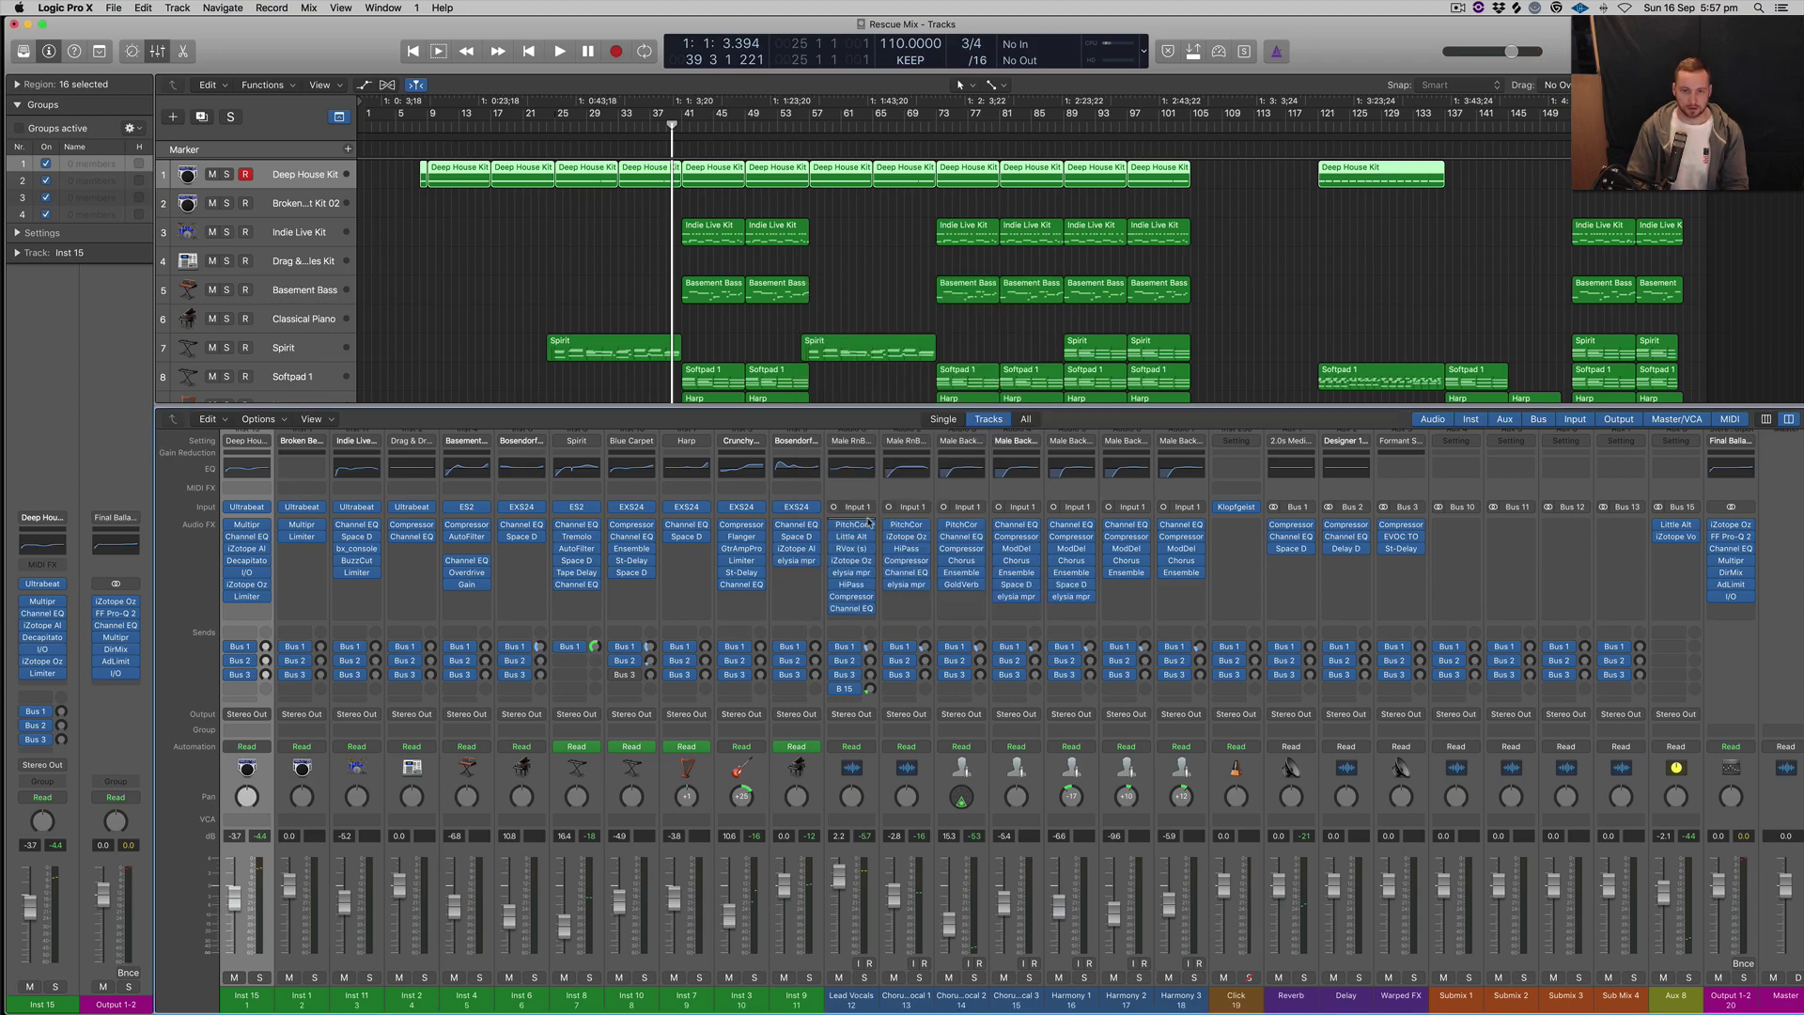
{"action": "mouse_move", "coordinate": [850, 550]}
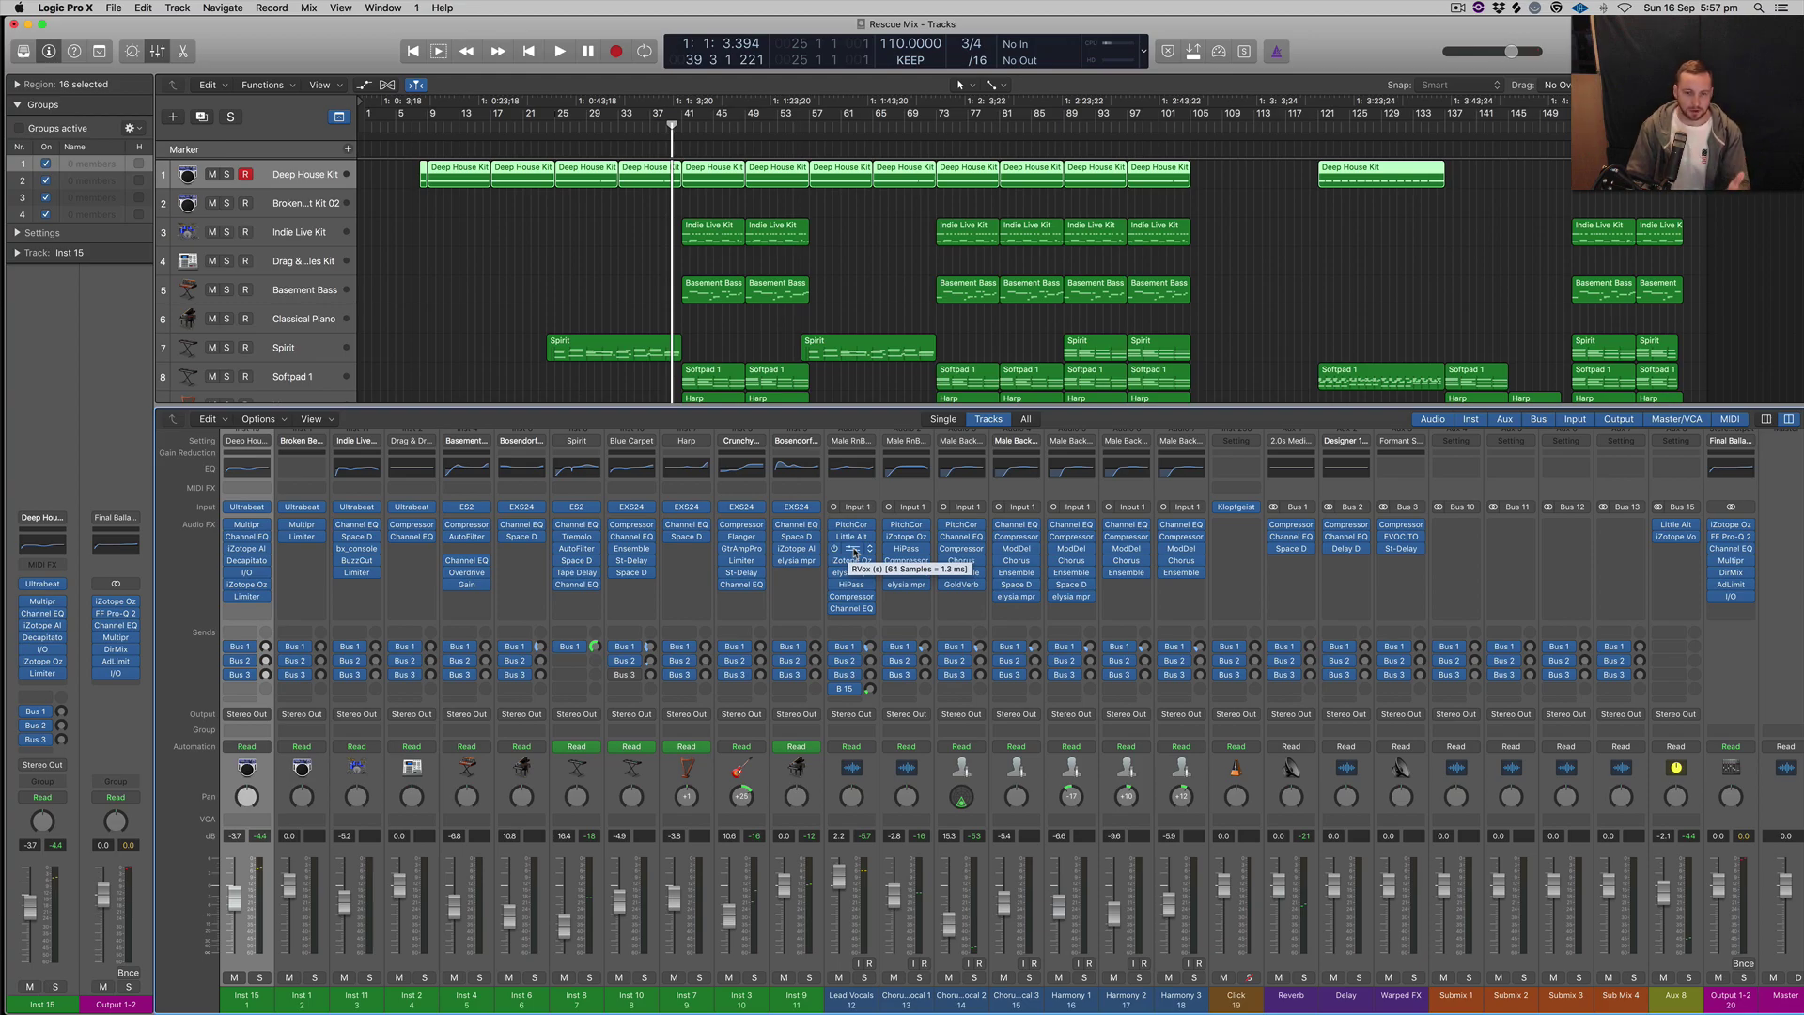
Step: Examine the iZotope Ozone 7 Vintage Tape settings on Lead Vocals, close the plug-in, and play the song to audition its effect
{"action": "left_click", "coordinate": [851, 561]}
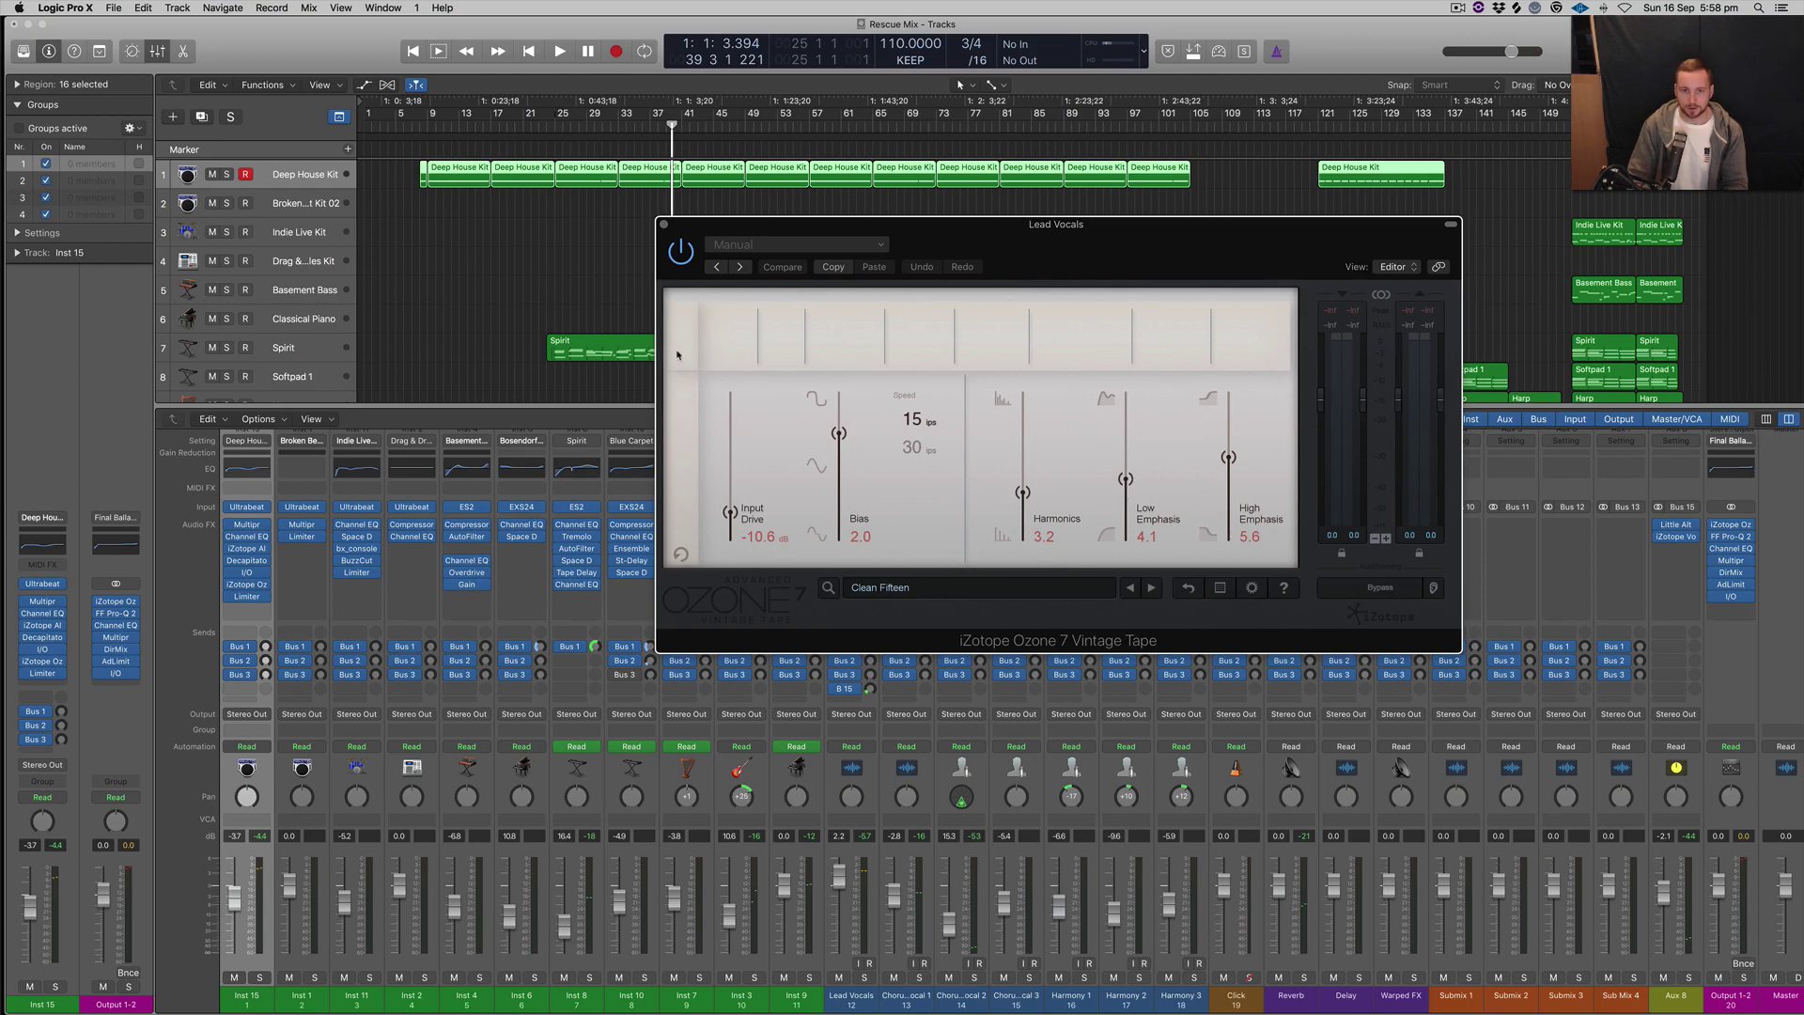
{"action": "left_click", "coordinate": [663, 224]}
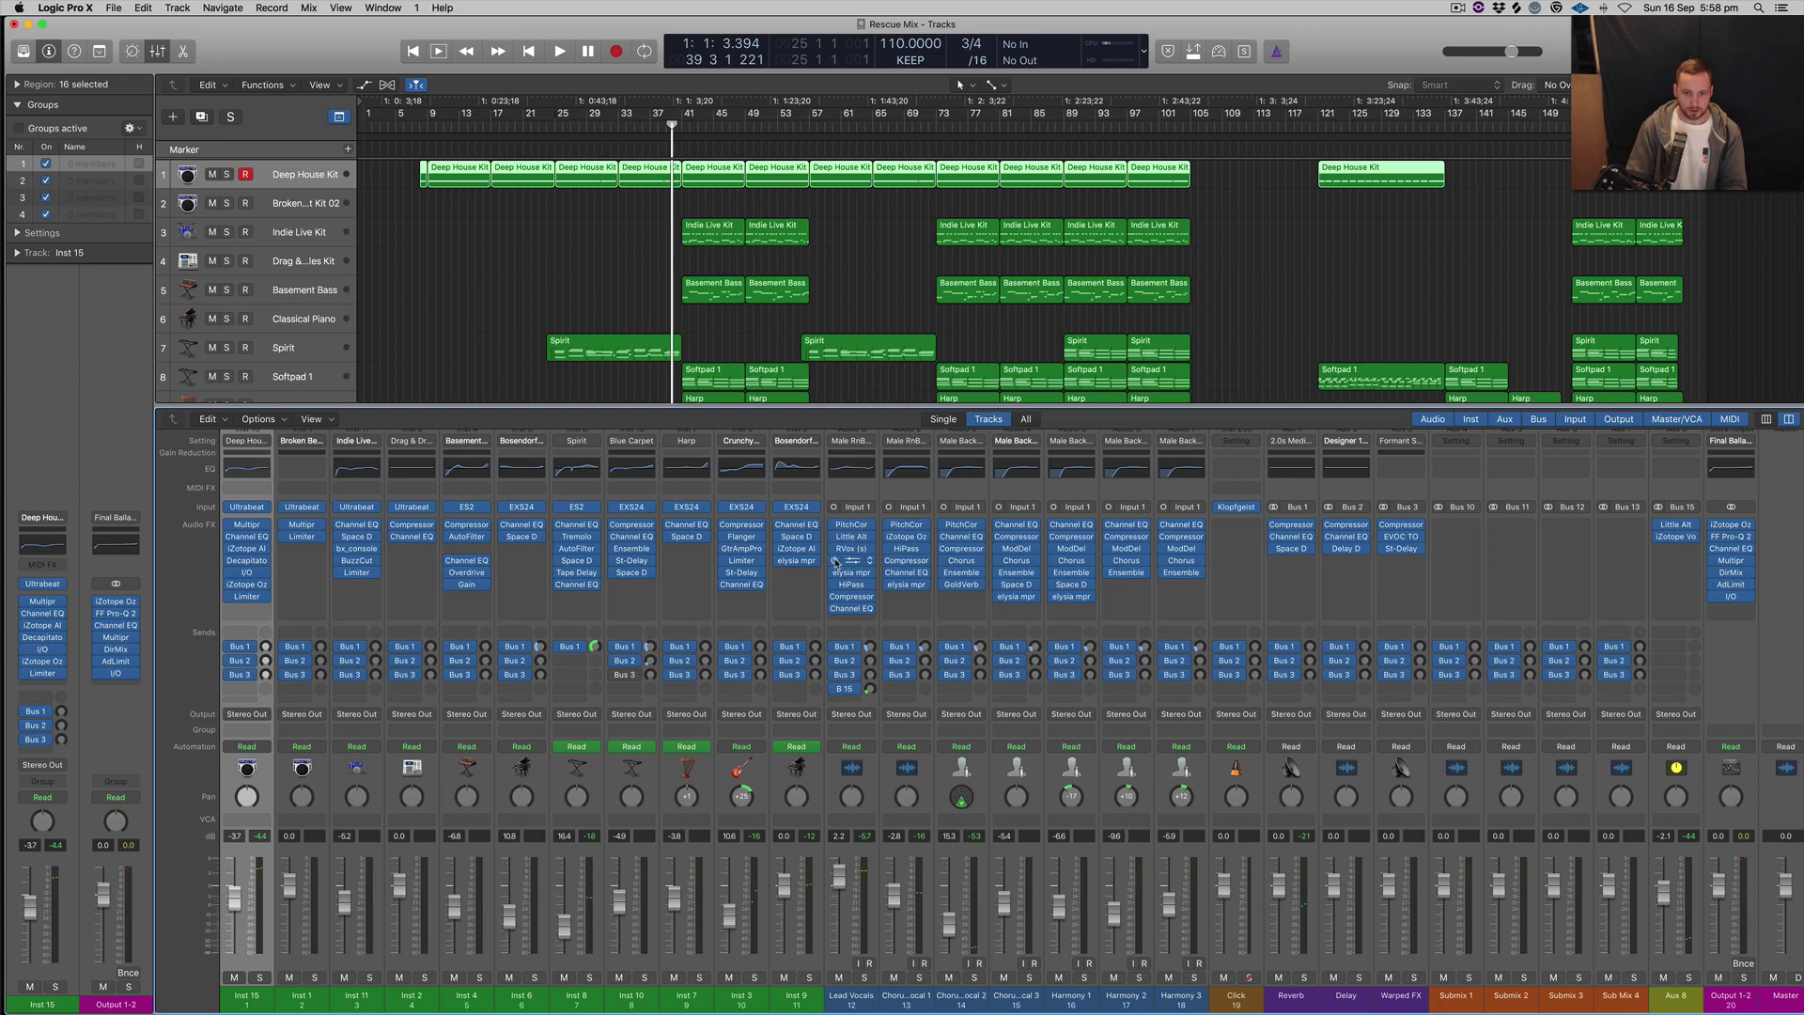
{"action": "key", "text": "space"}
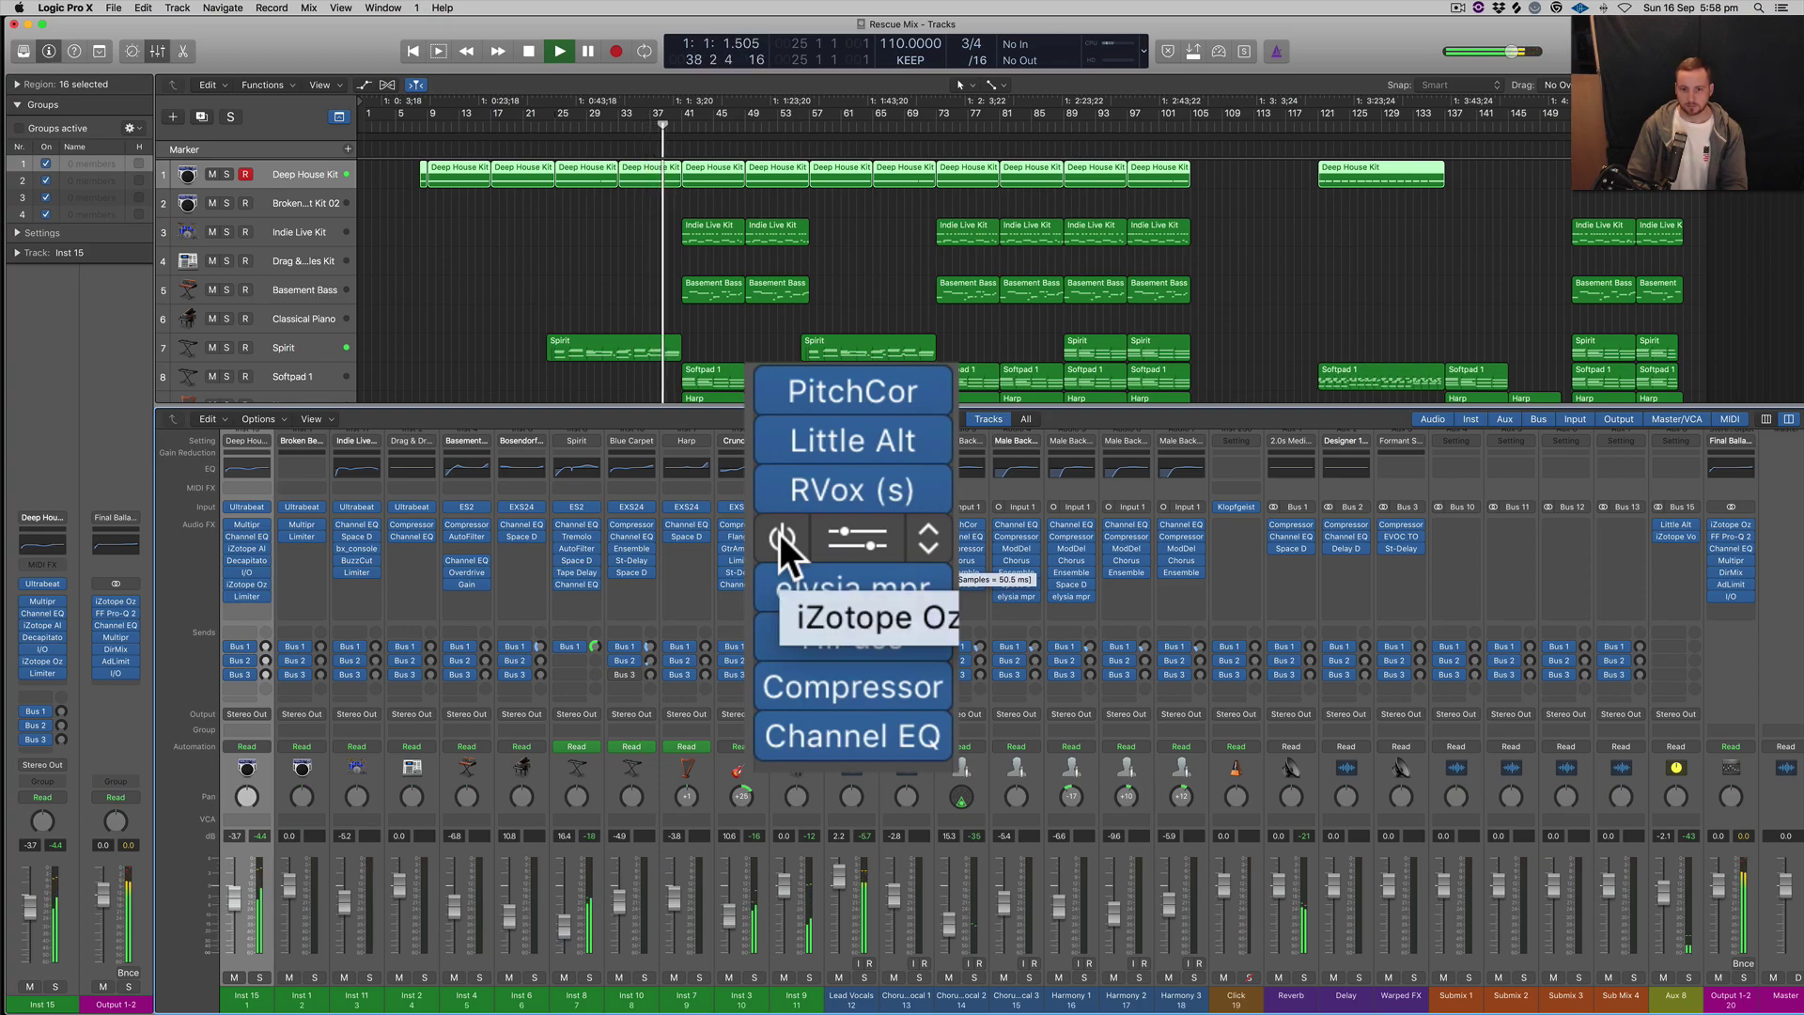
{"action": "key", "text": "space"}
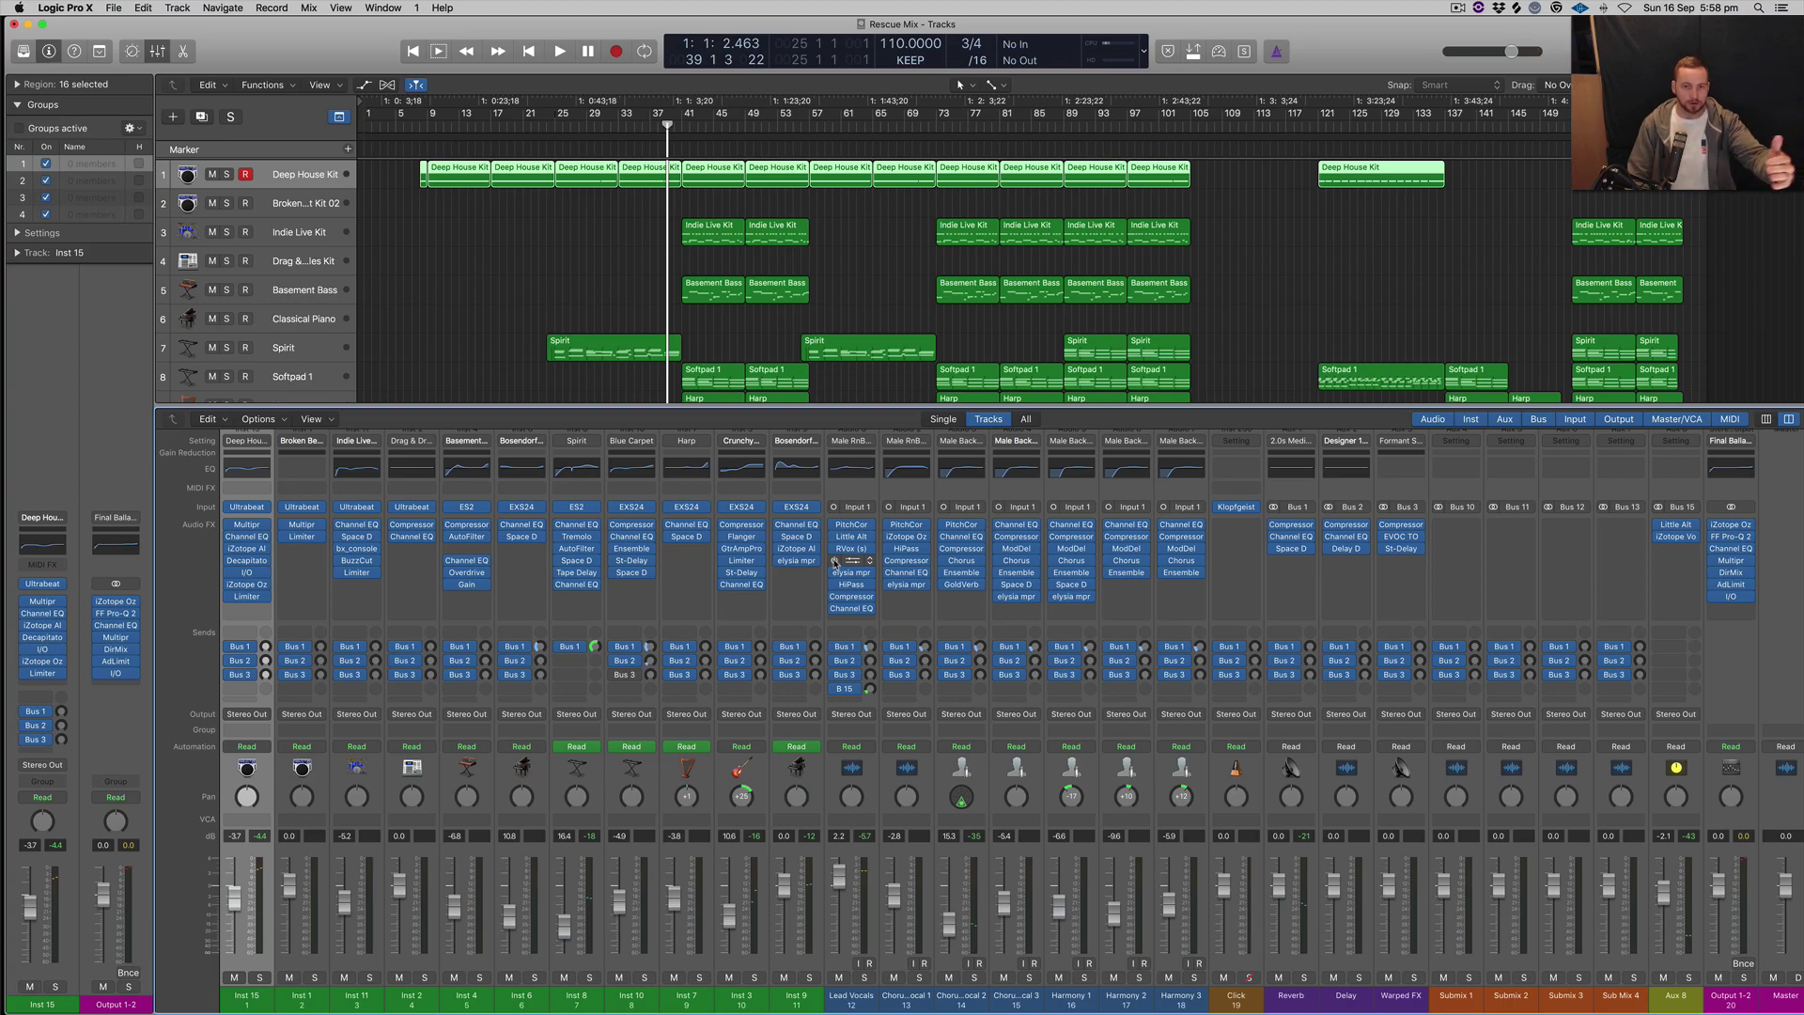
Step: Open the Channel EQ on Lead Vocals, examine its low cut, 270 Hz boost and high-frequency bands, and close it
{"action": "left_click", "coordinate": [864, 468]}
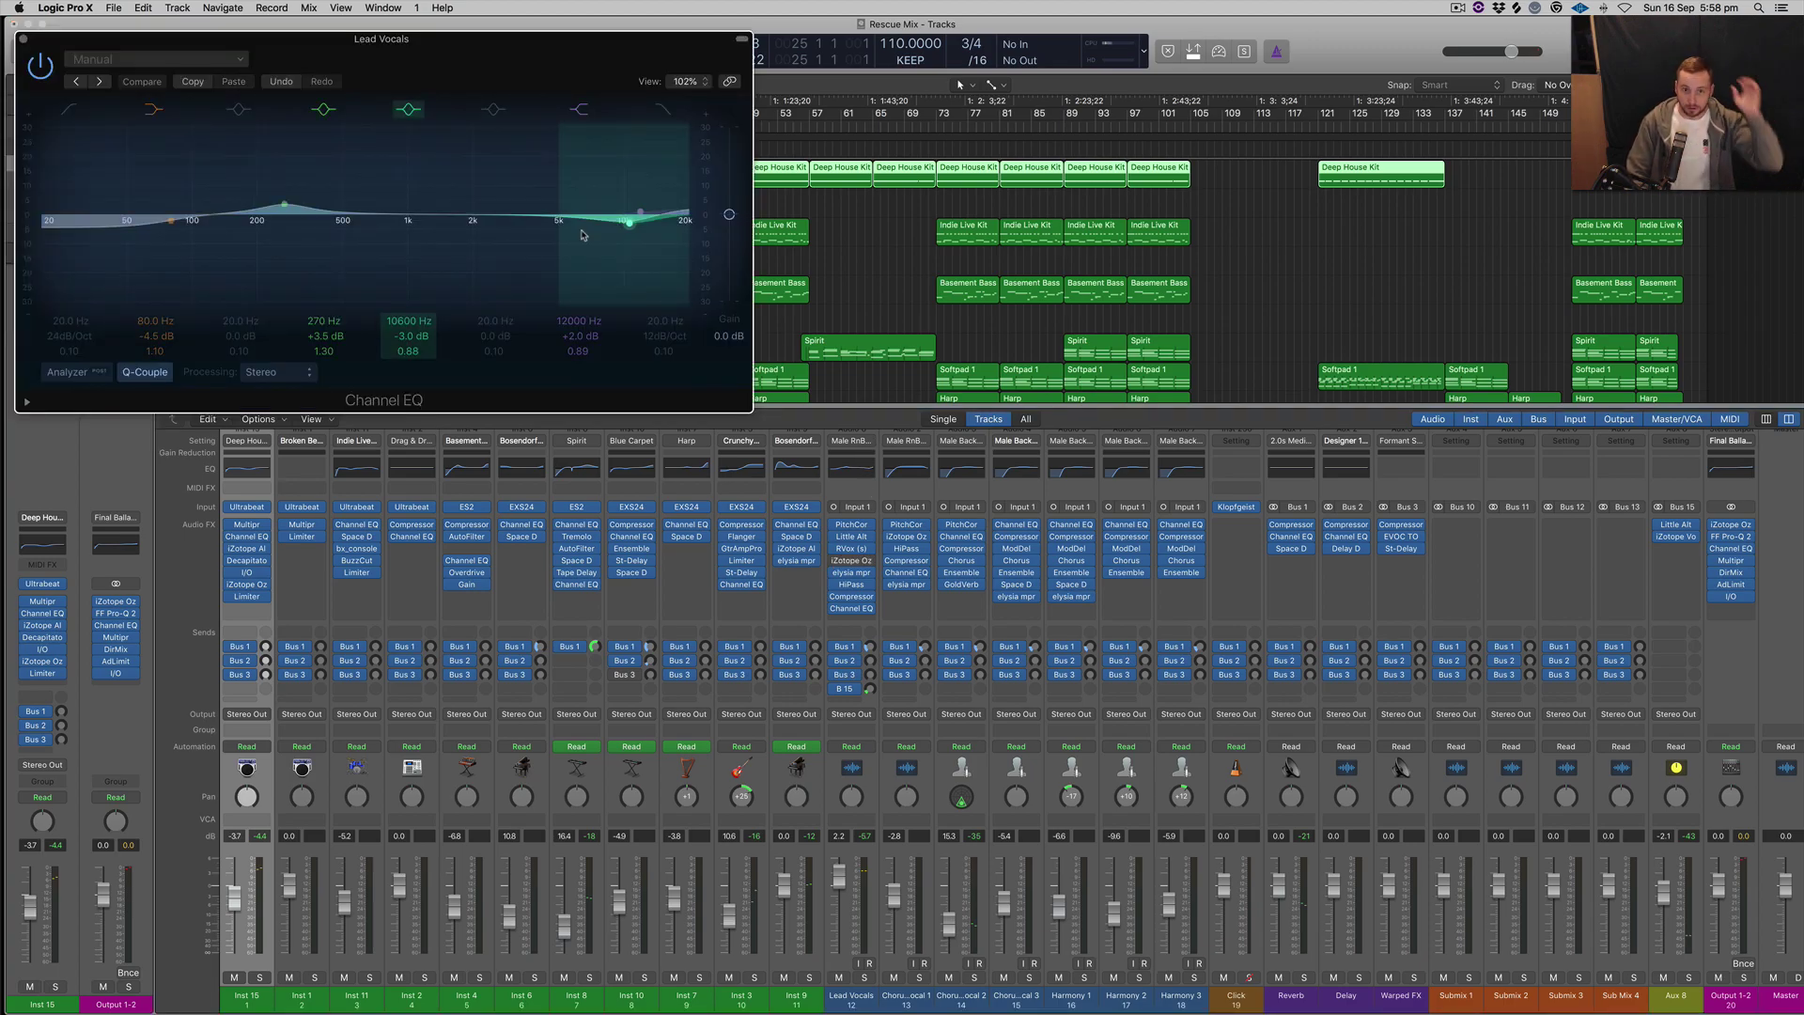
{"action": "left_click_drag", "start_coordinate": [533, 54], "coordinate": [1060, 313]}
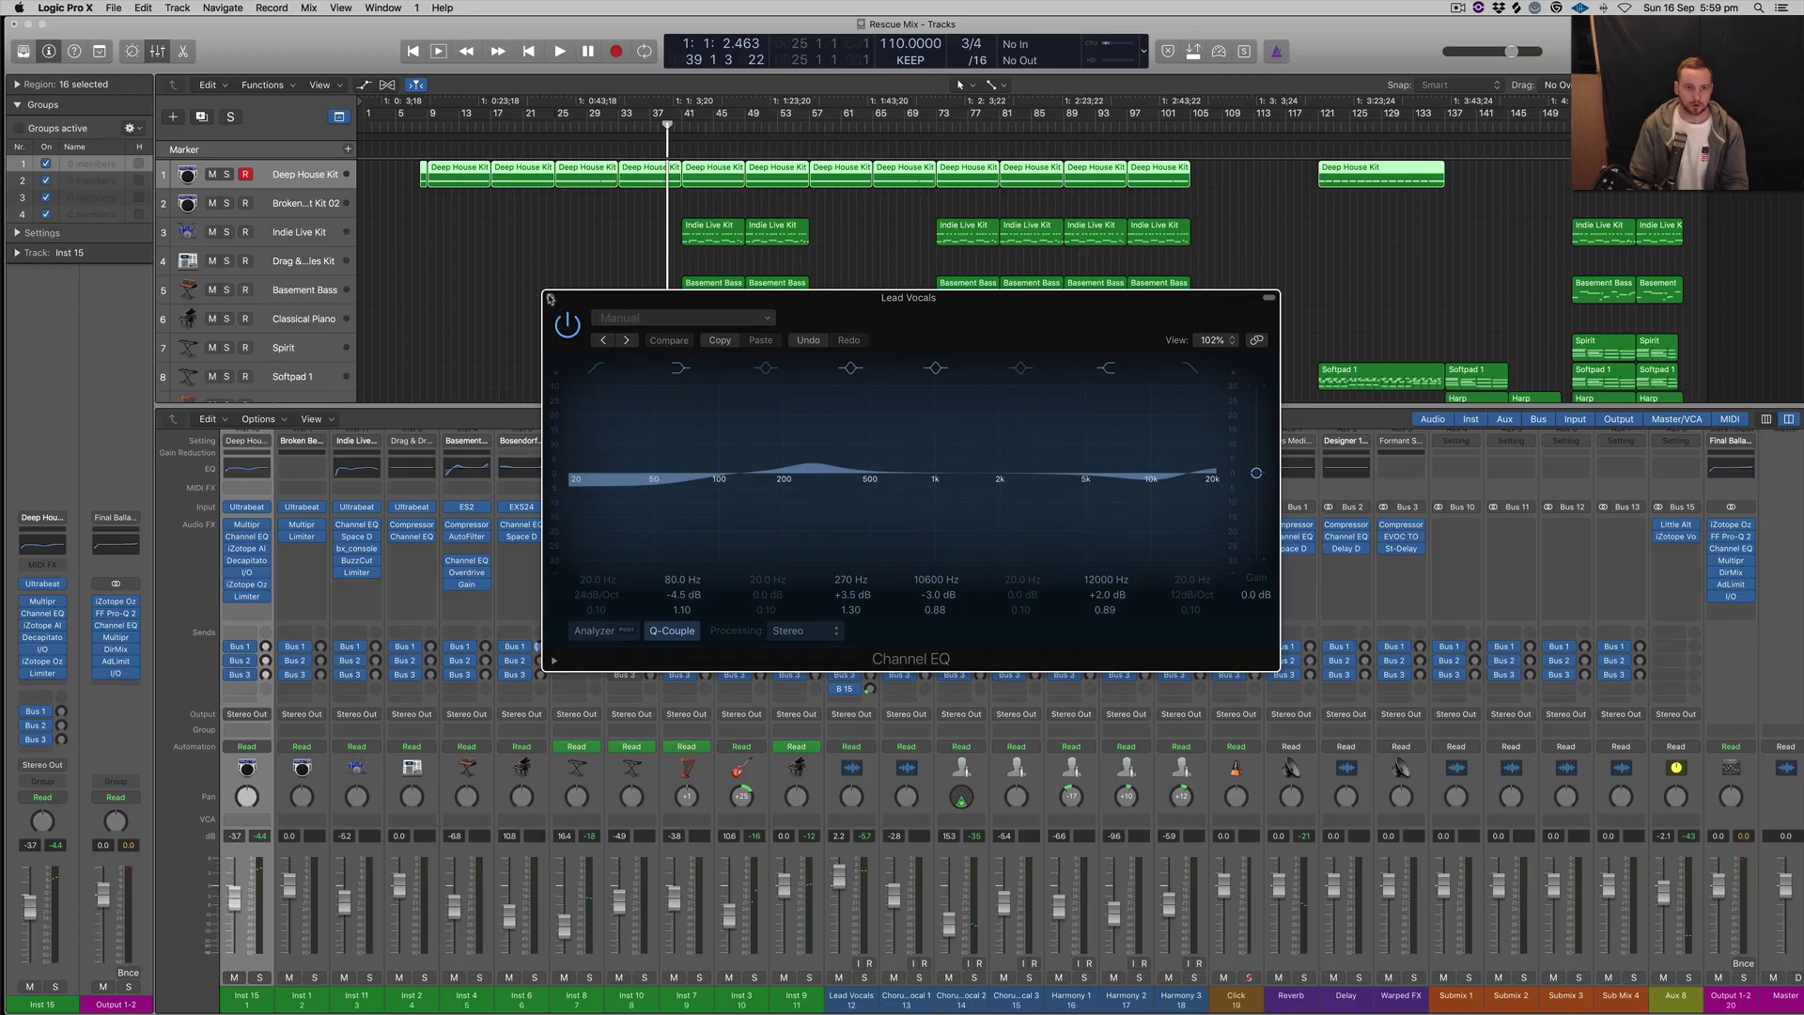
{"action": "left_click", "coordinate": [560, 309]}
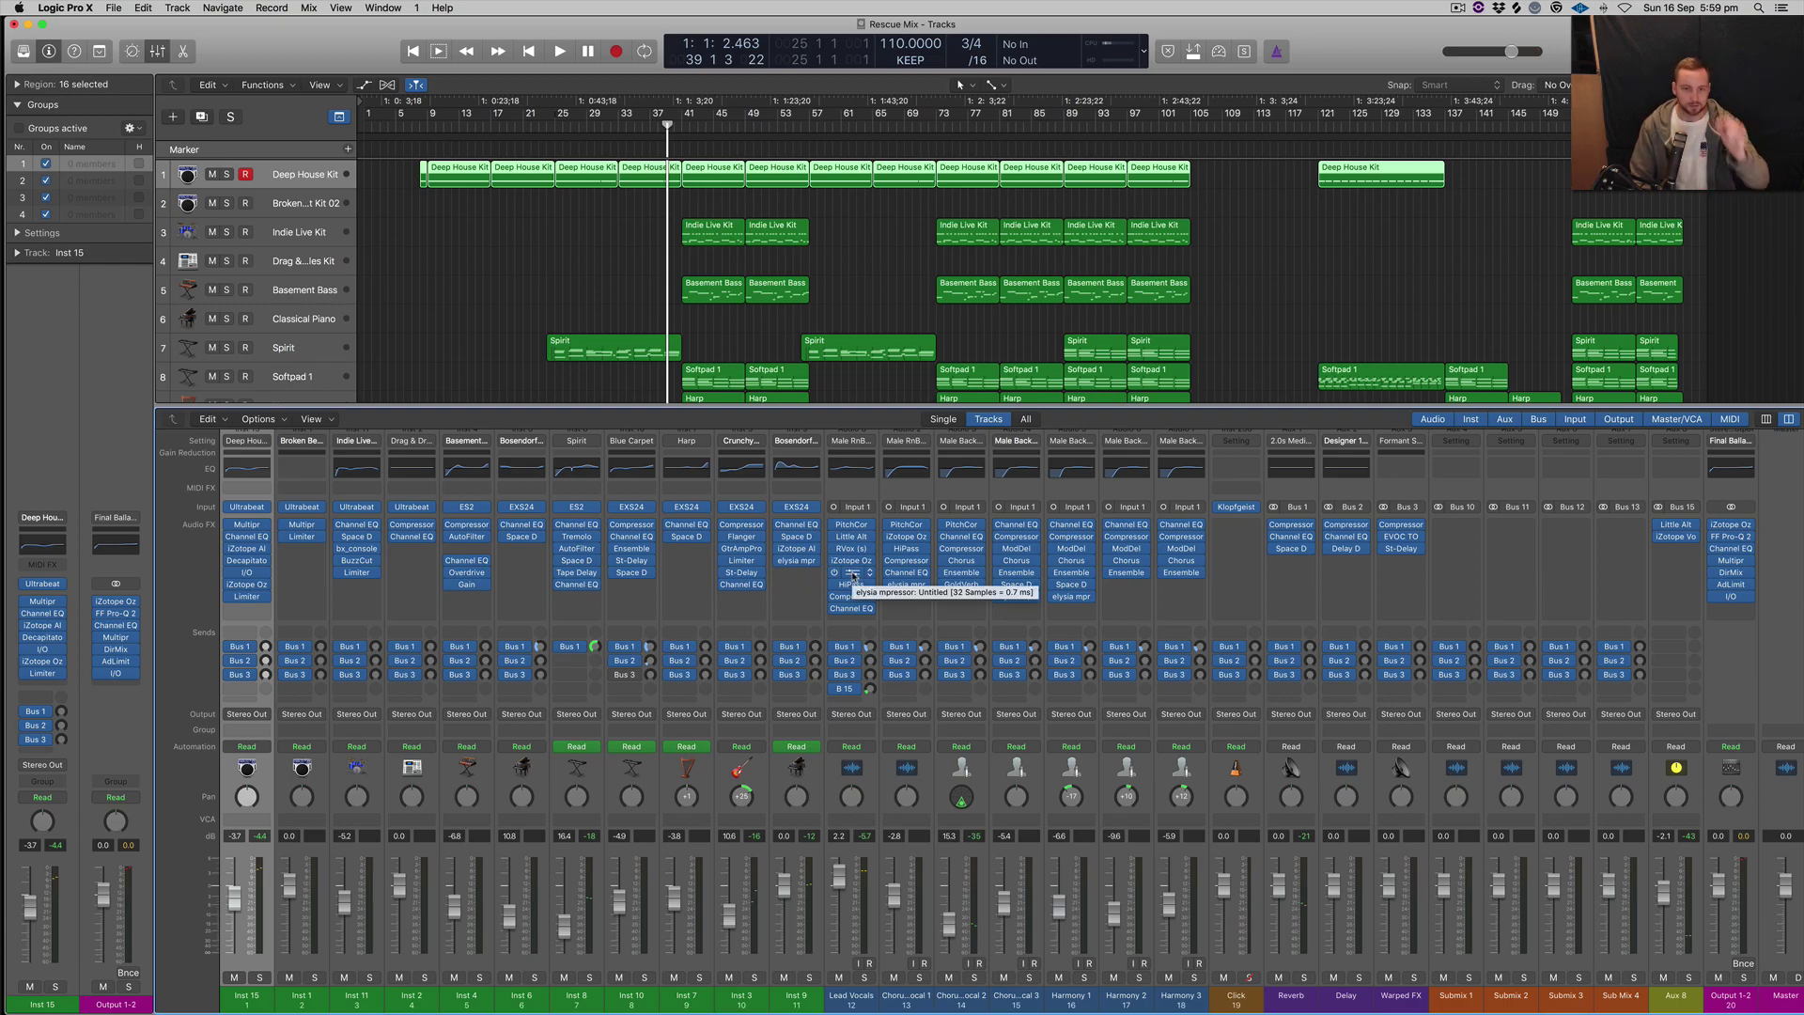
Step: Open elysia mpressor on Lead Vocals, examine its threshold, attack, release and ratio controls, and close it
{"action": "left_click", "coordinate": [852, 575]}
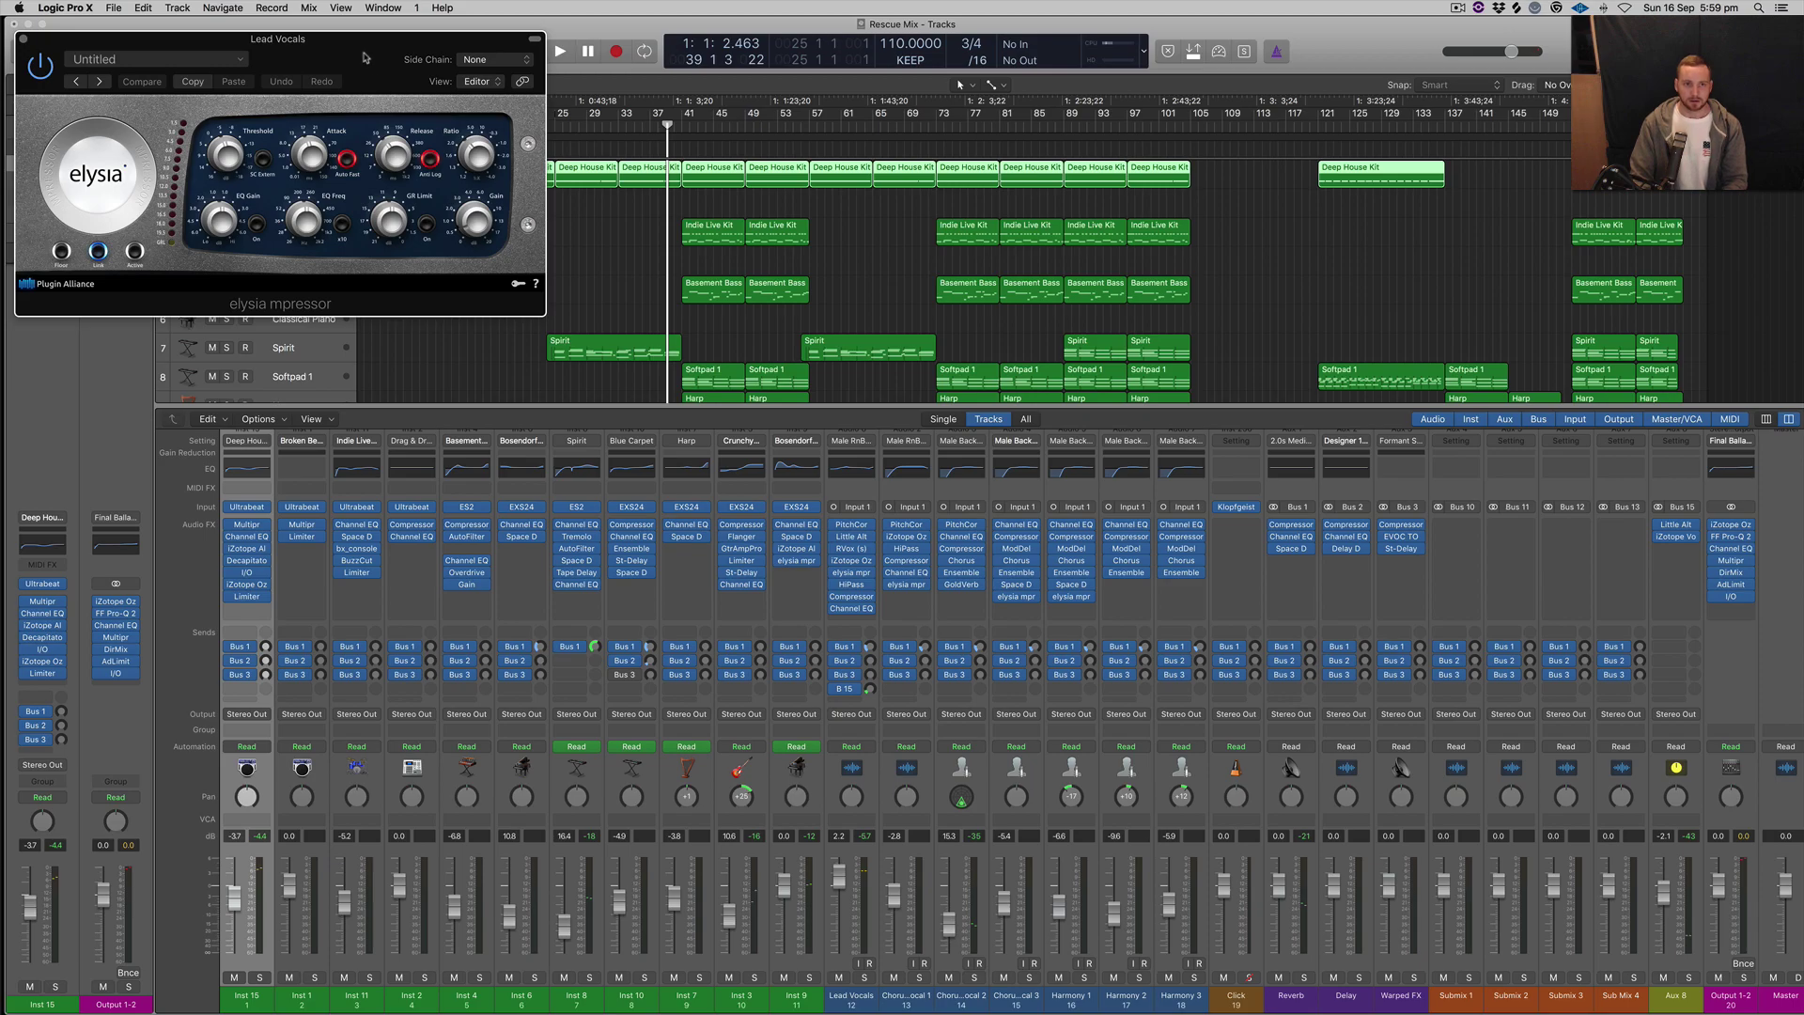
{"action": "left_click_drag", "start_coordinate": [359, 46], "coordinate": [1099, 365]}
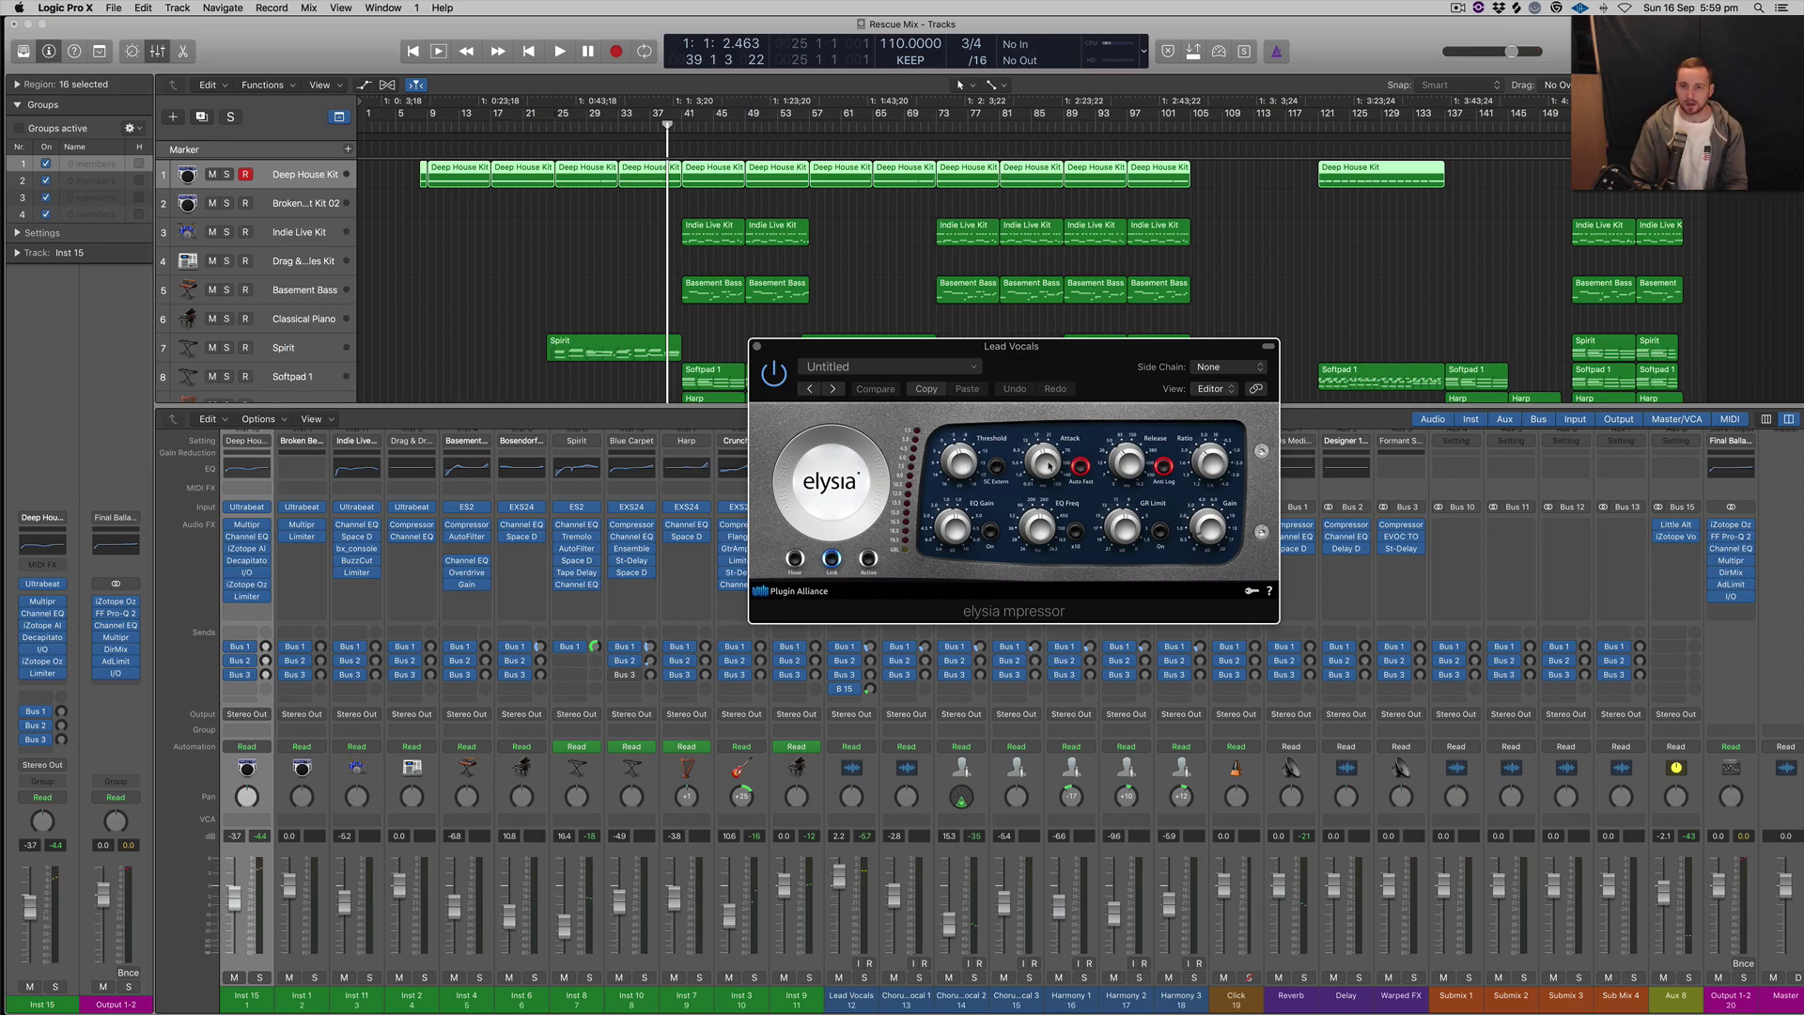
{"action": "left_click", "coordinate": [1269, 348]}
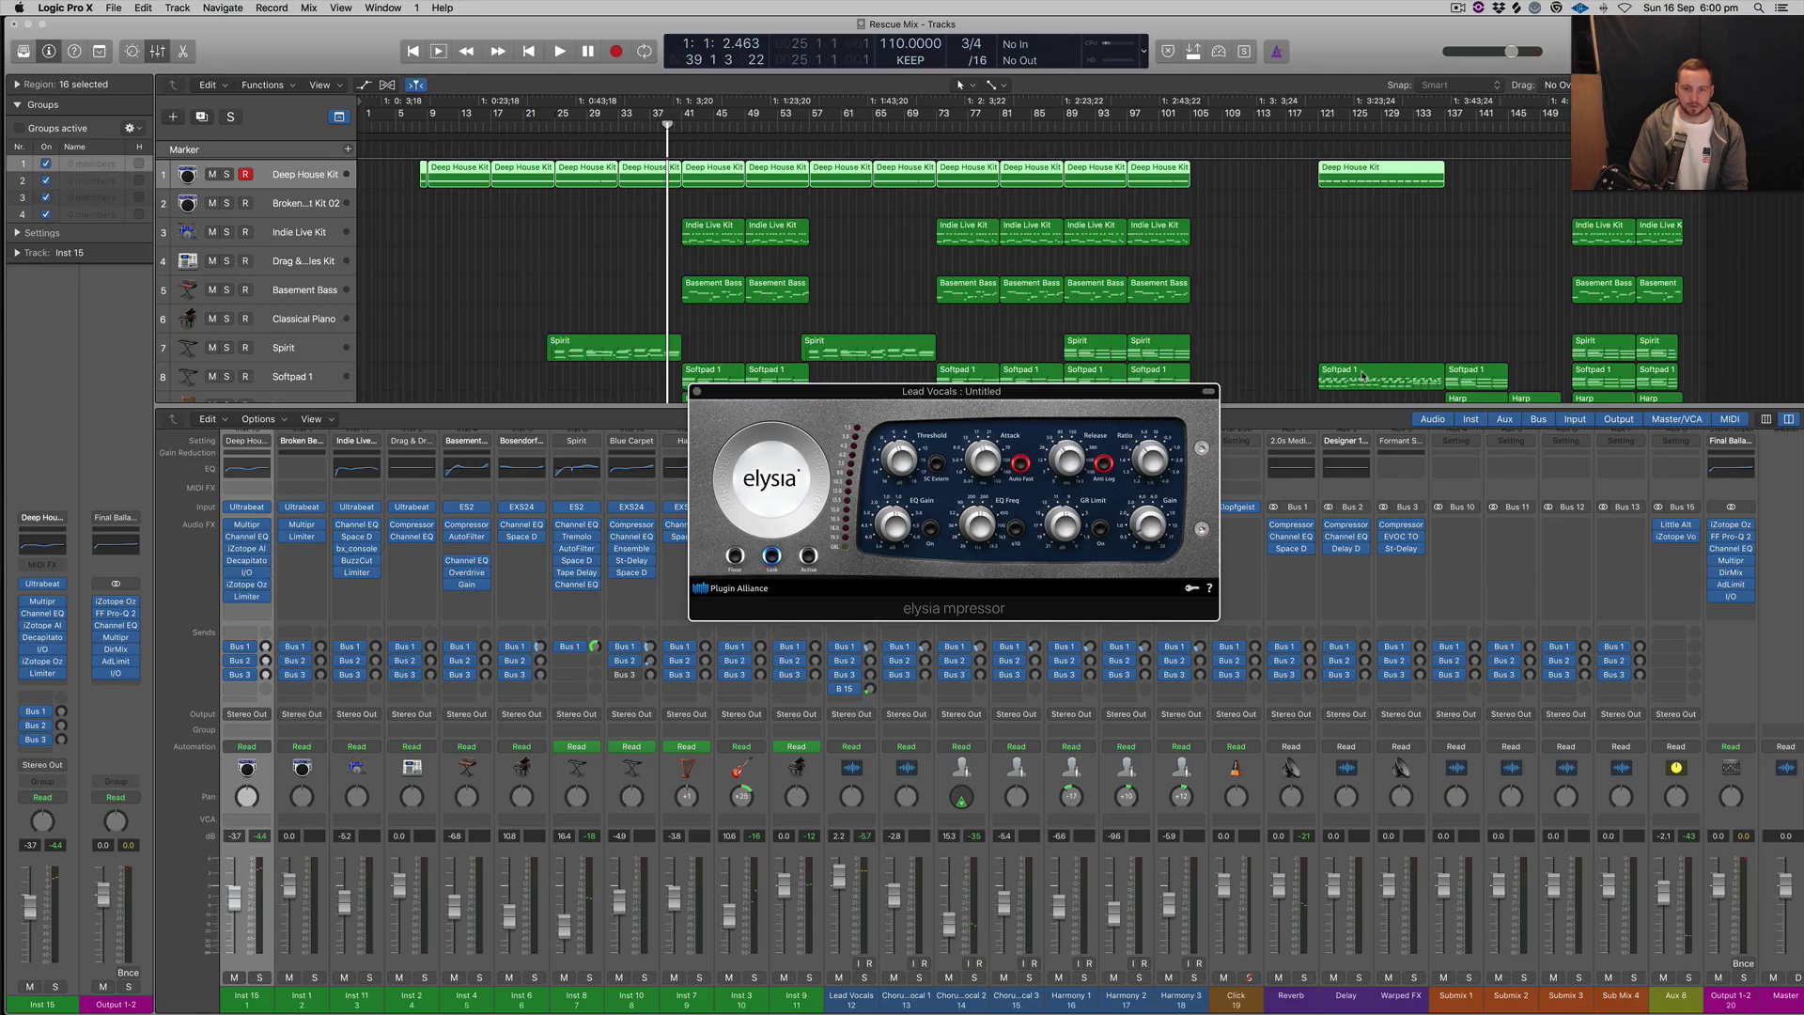
{"action": "left_click", "coordinate": [1208, 391]}
{"action": "left_click_drag", "start_coordinate": [901, 397], "coordinate": [908, 138]}
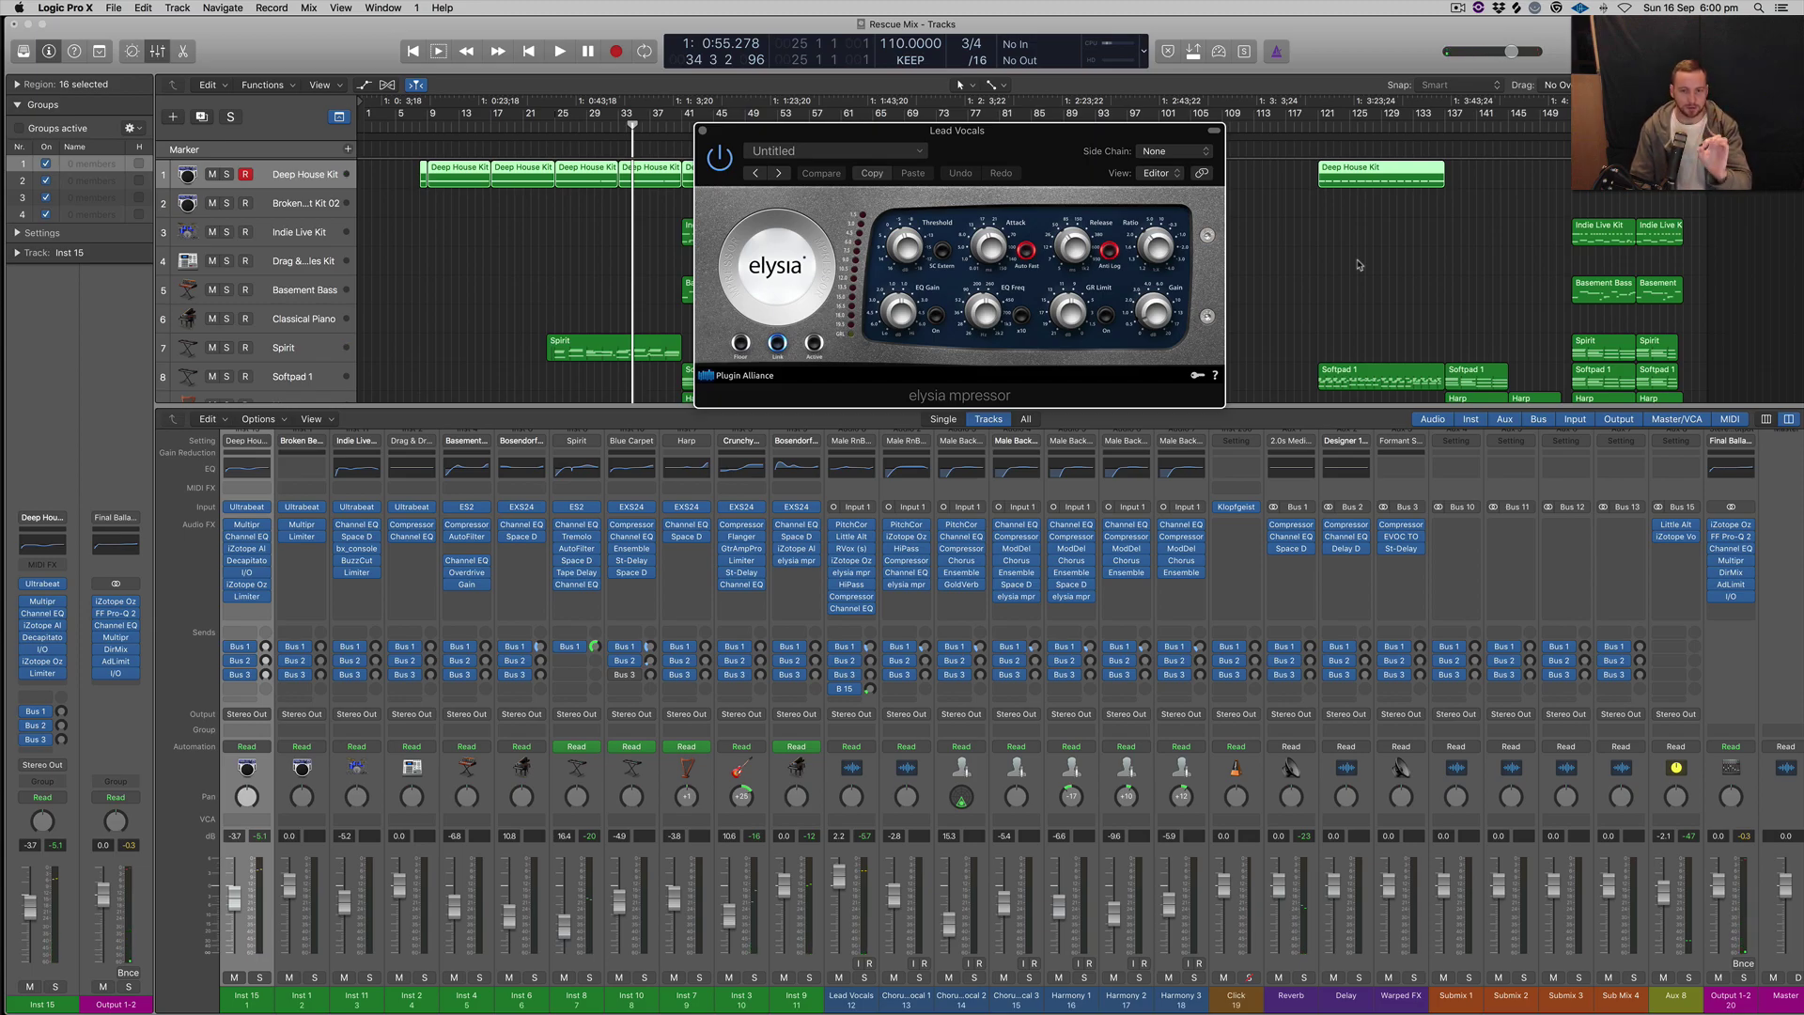
{"action": "left_click", "coordinate": [703, 129]}
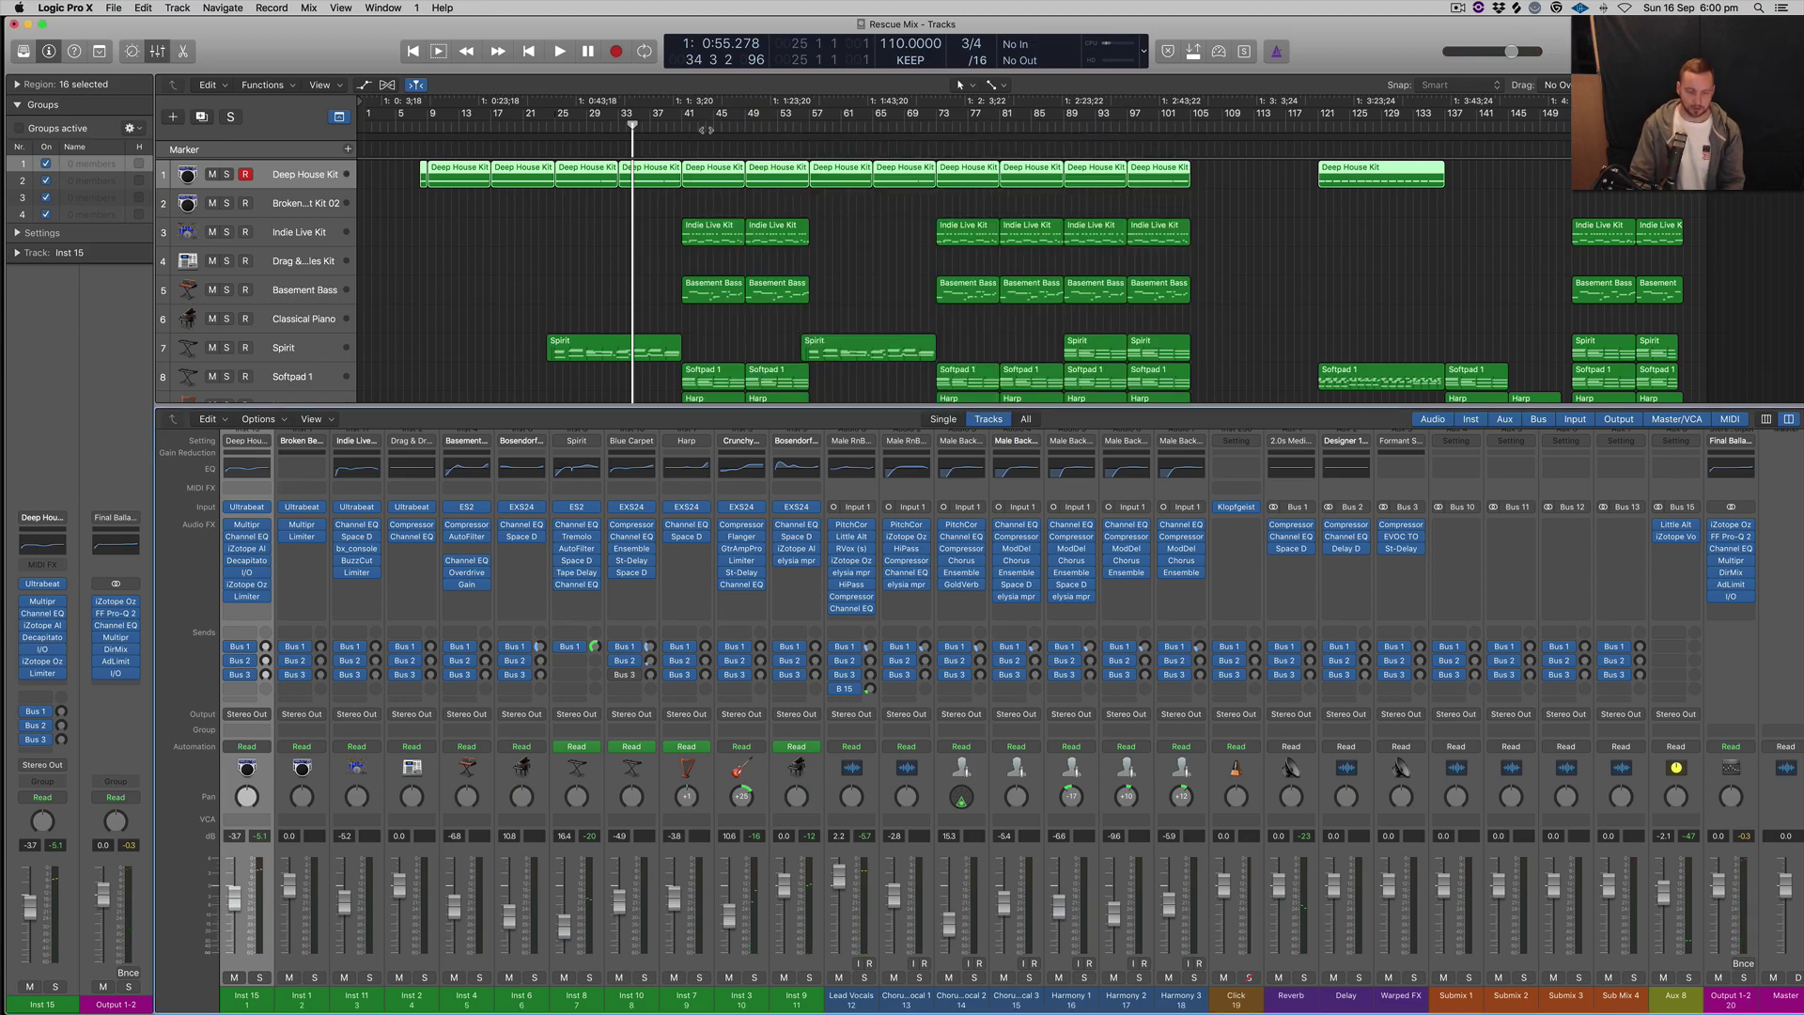
Step: Hide the mixer and enlarge the arrangement to examine the Lead Vocals waveforms around bars 25 to 39
{"action": "key", "text": "x"}
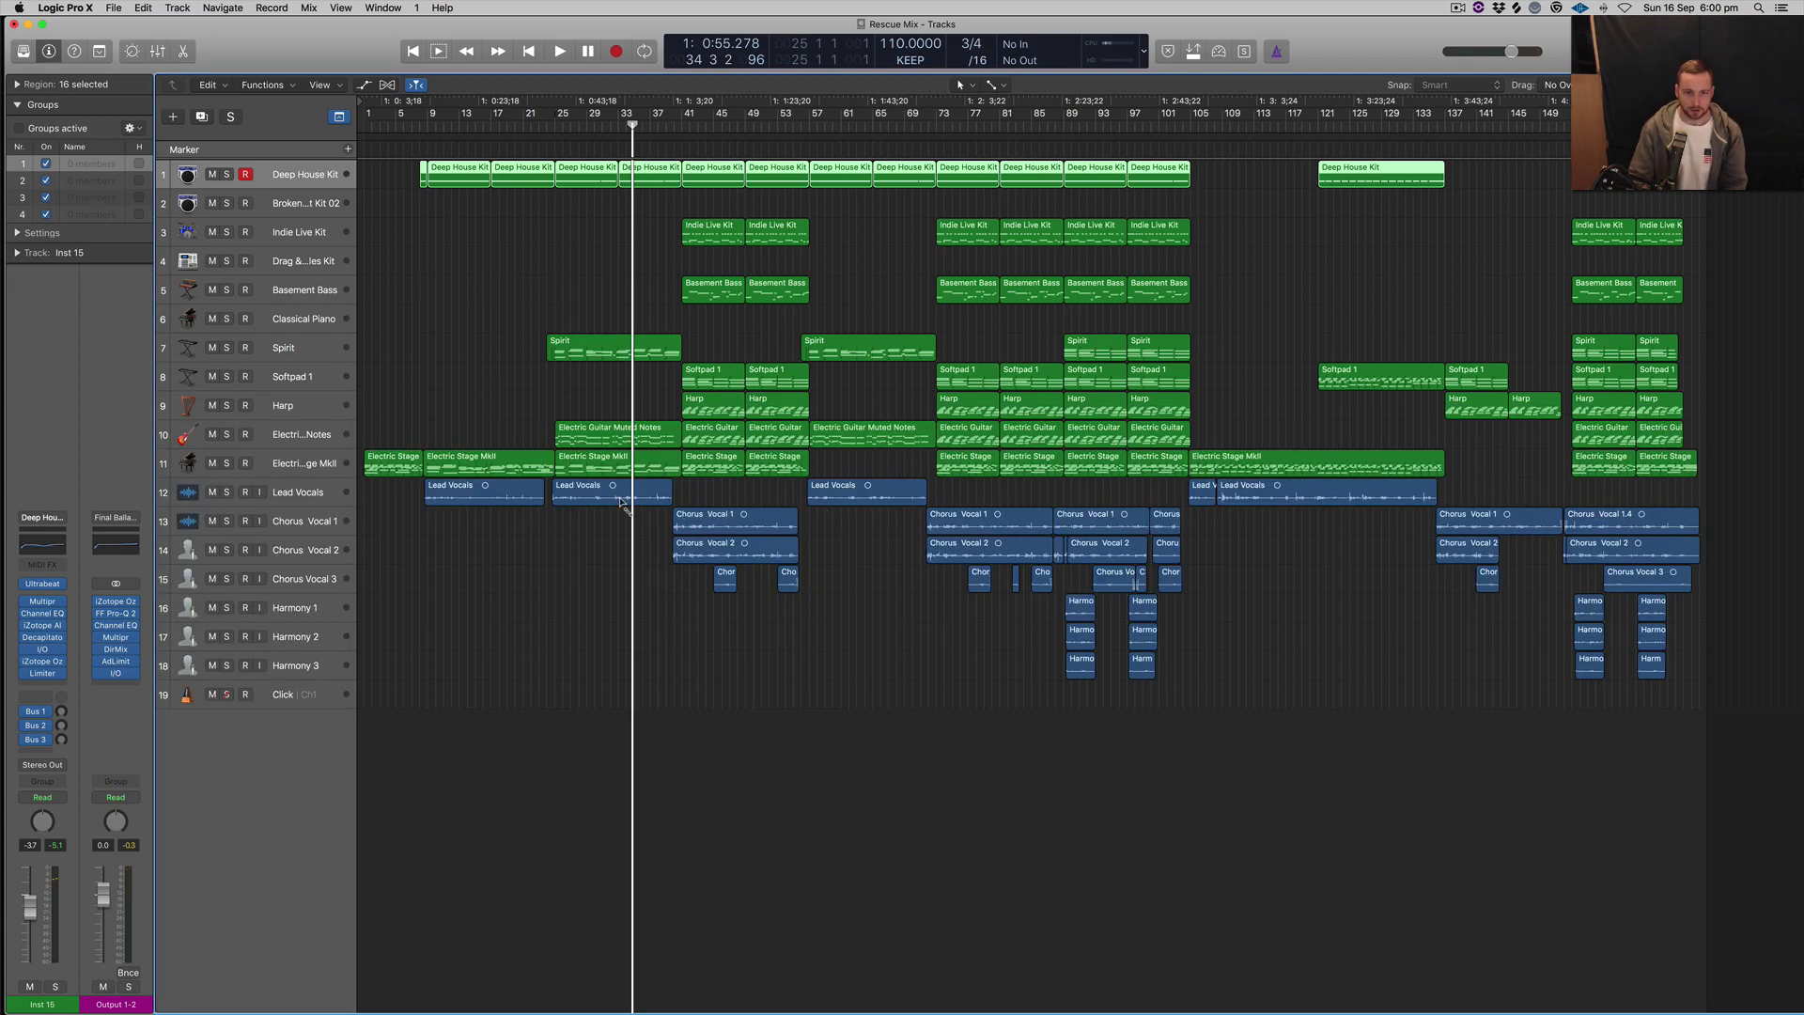
{"action": "key", "text": "super+Down"}
{"action": "key", "text": "super+Right"}
{"action": "key", "text": "super+Right"}
{"action": "key", "text": "super+Right"}
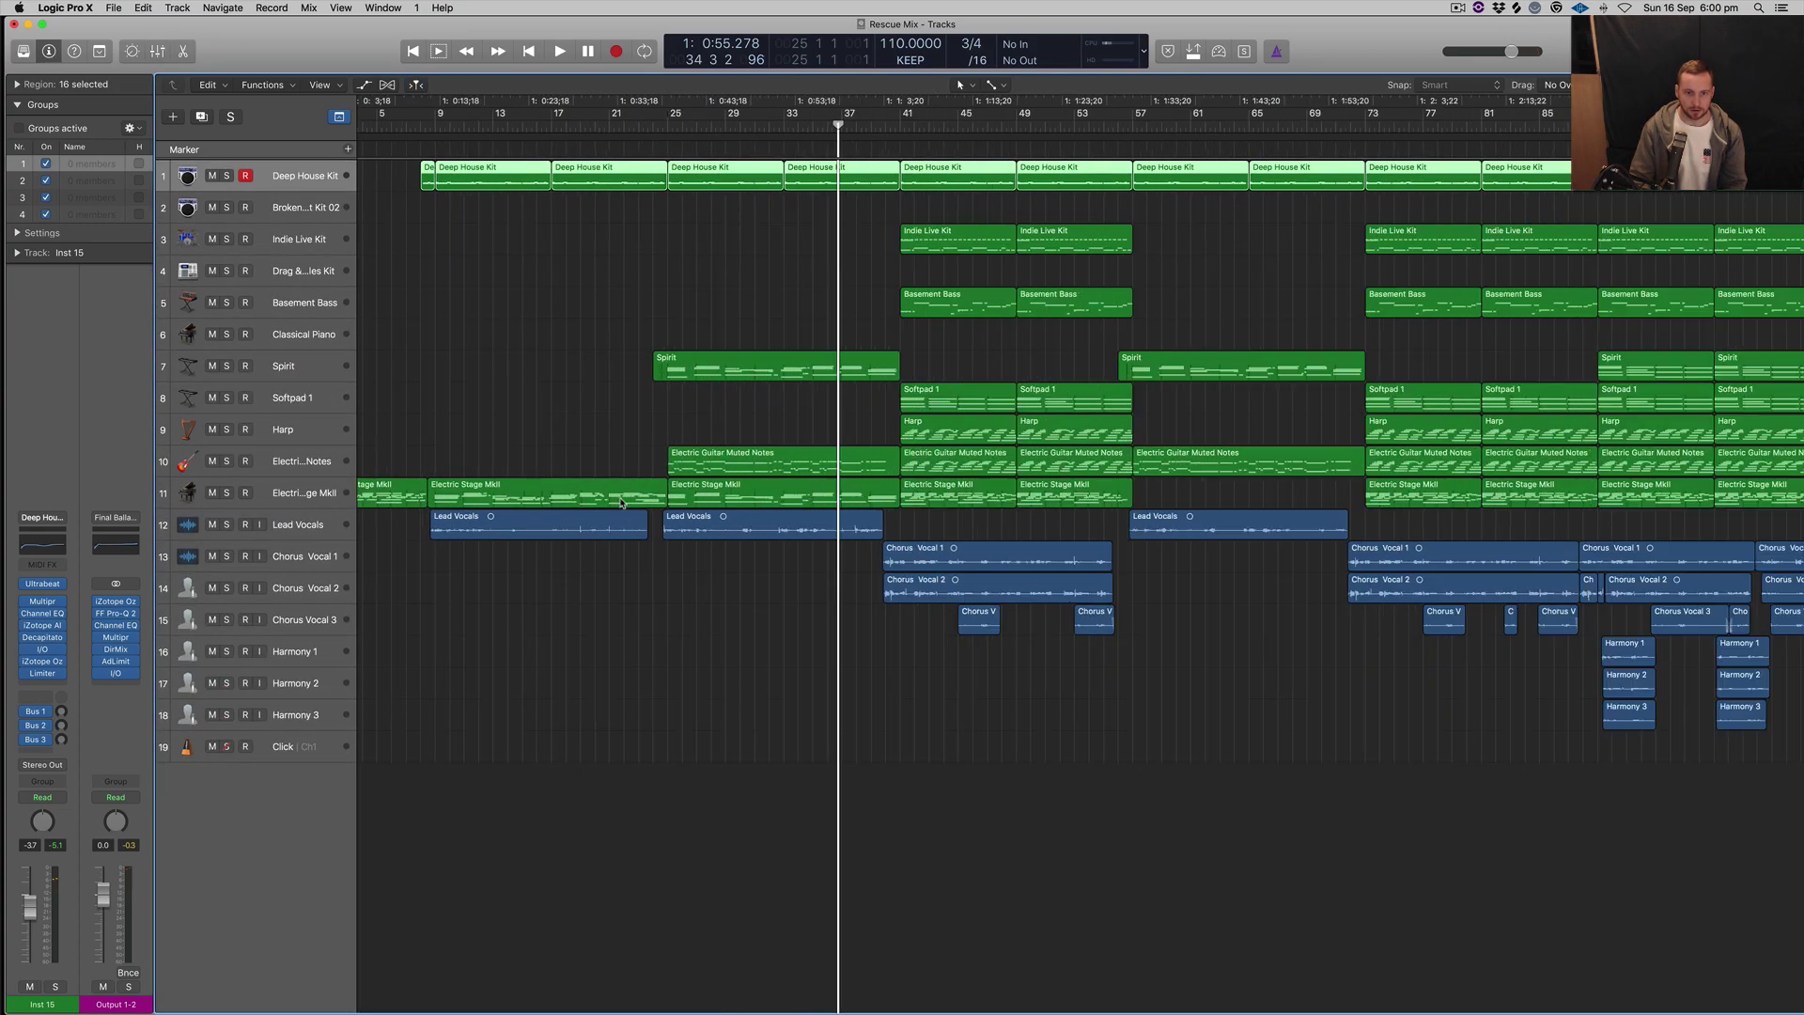
{"action": "key", "text": "super+Up"}
{"action": "key", "text": "super+Down"}
{"action": "key", "text": "super+Down"}
{"action": "key", "text": "super+Down"}
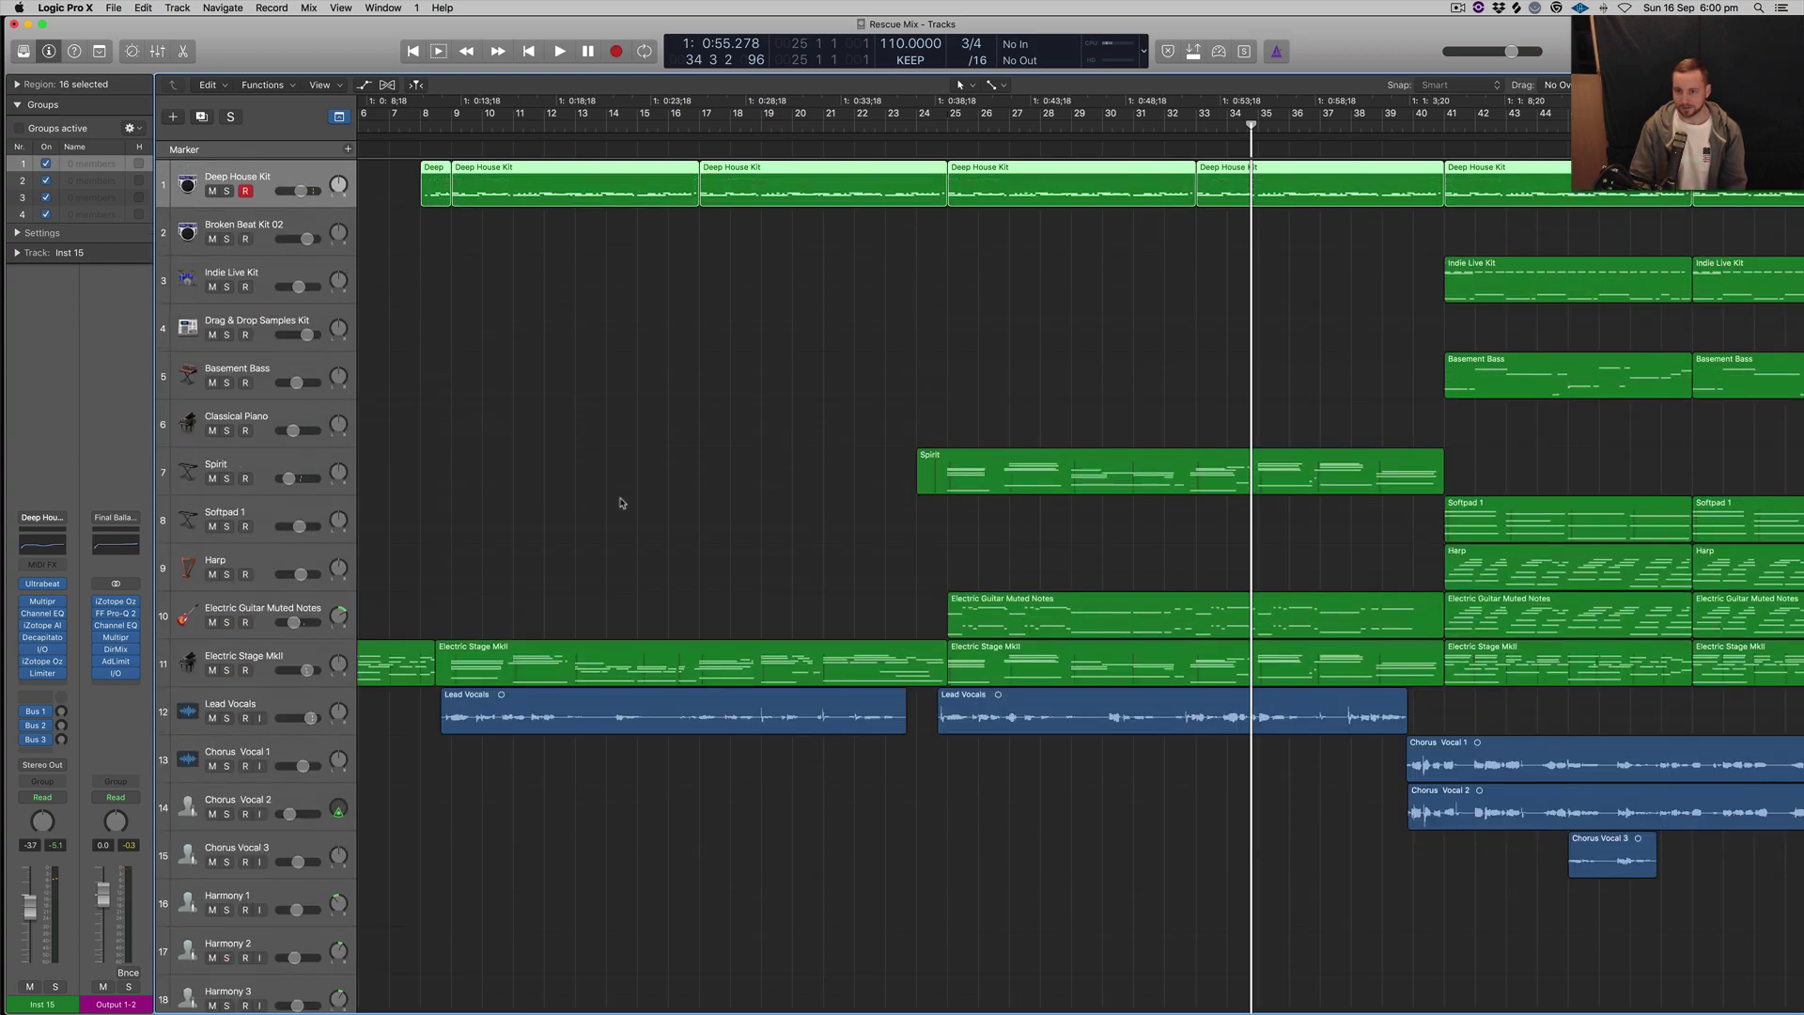
{"action": "scroll", "coordinate": [620, 502], "scroll_direction": "right", "scroll_amount": 5}
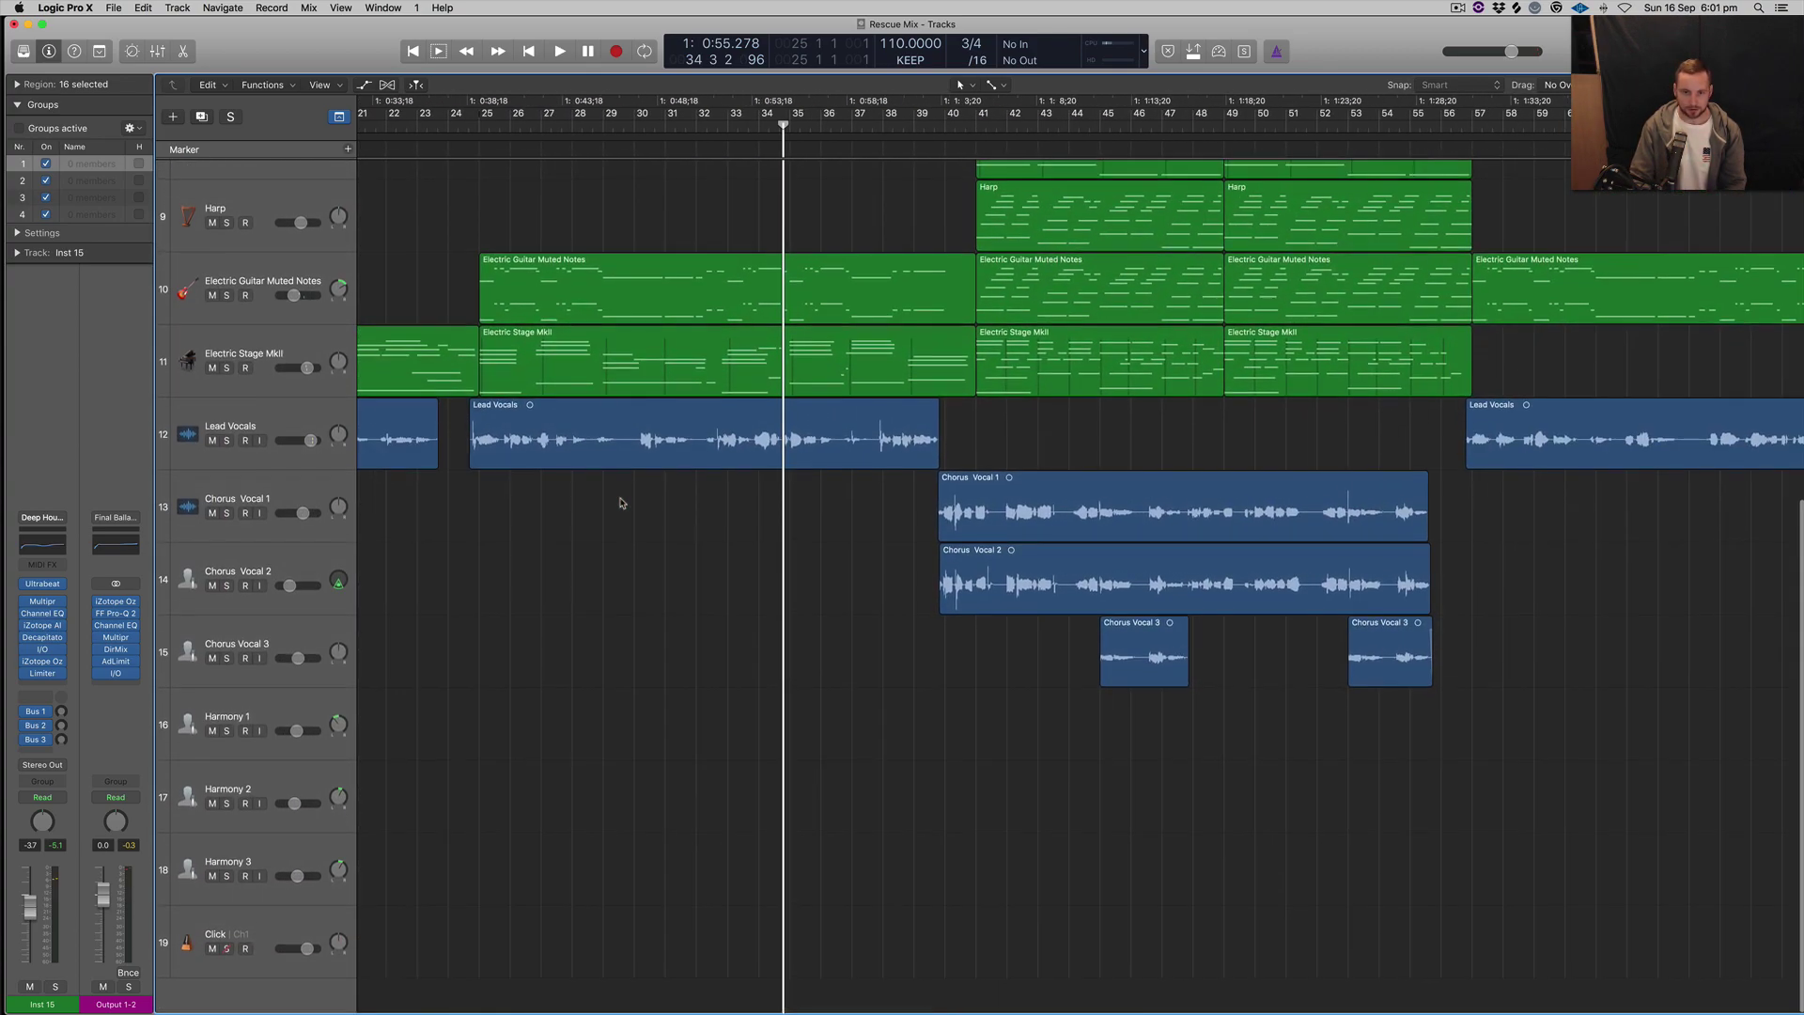
{"action": "key", "text": "super+Left"}
{"action": "key", "text": "super+Right"}
{"action": "key", "text": "super+Right"}
{"action": "scroll", "coordinate": [620, 503], "scroll_direction": "right", "scroll_amount": 5}
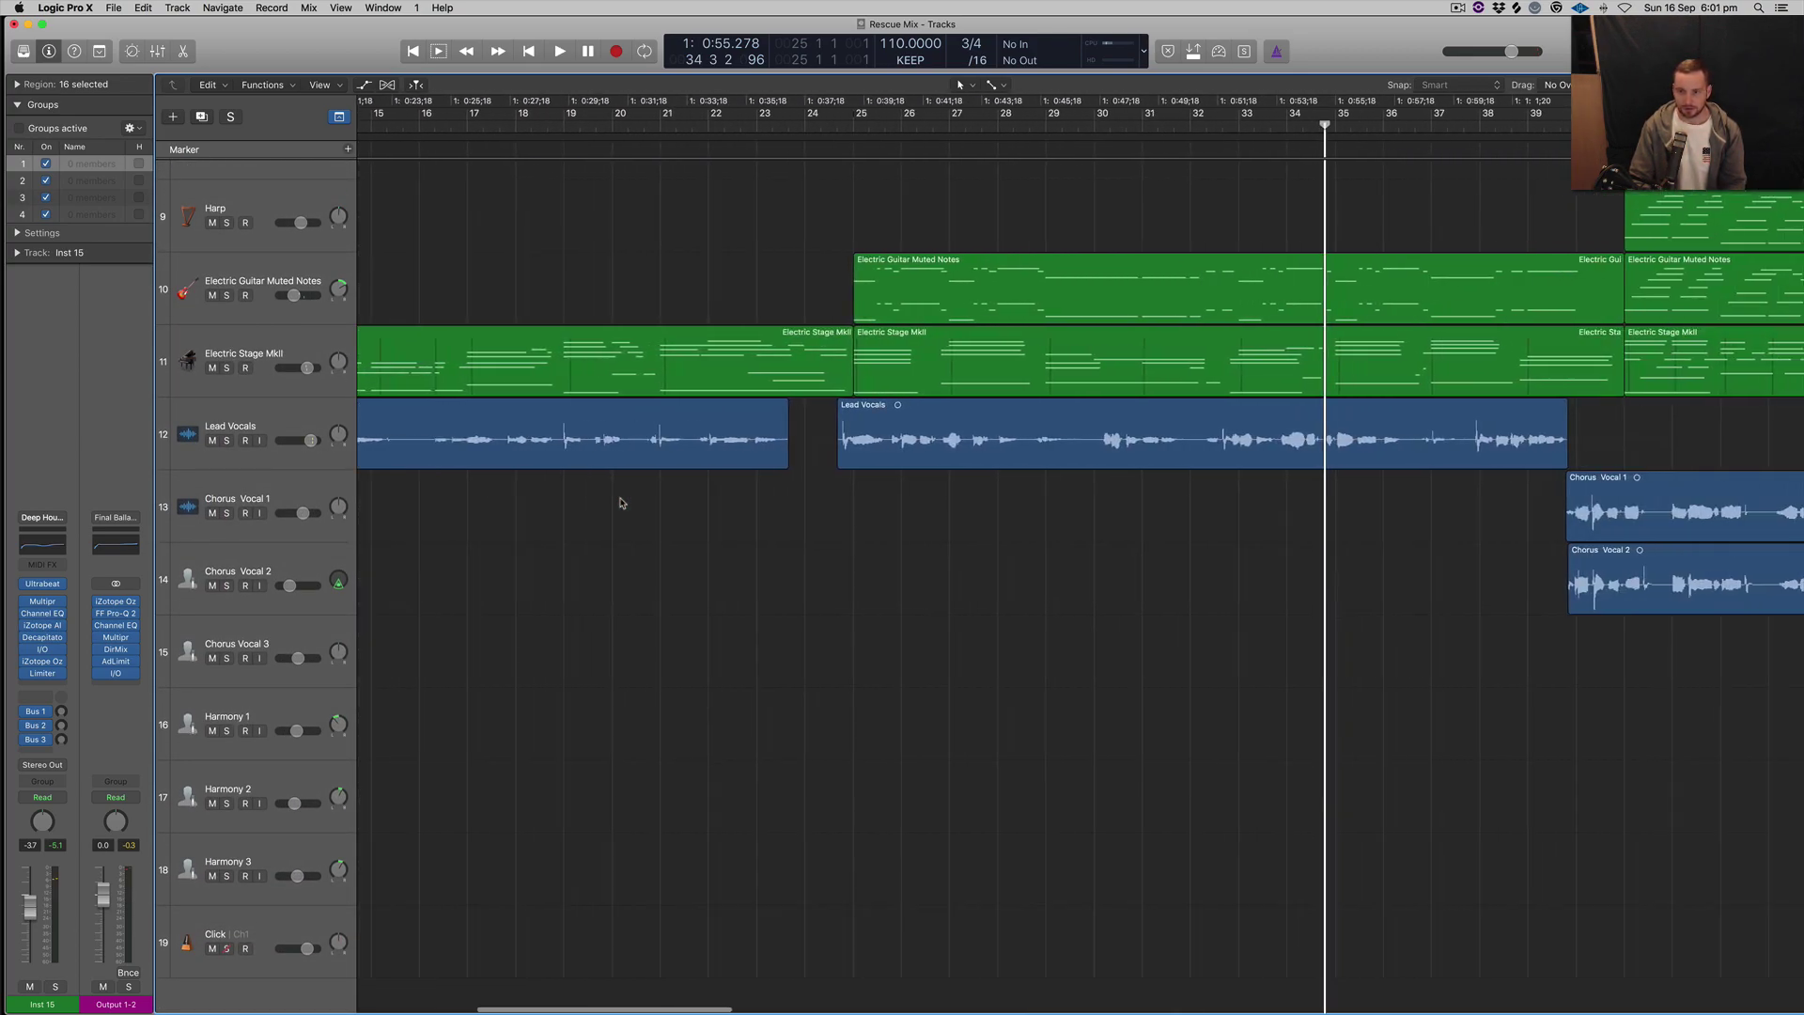
{"action": "key", "text": "z"}
{"action": "key", "text": "z"}
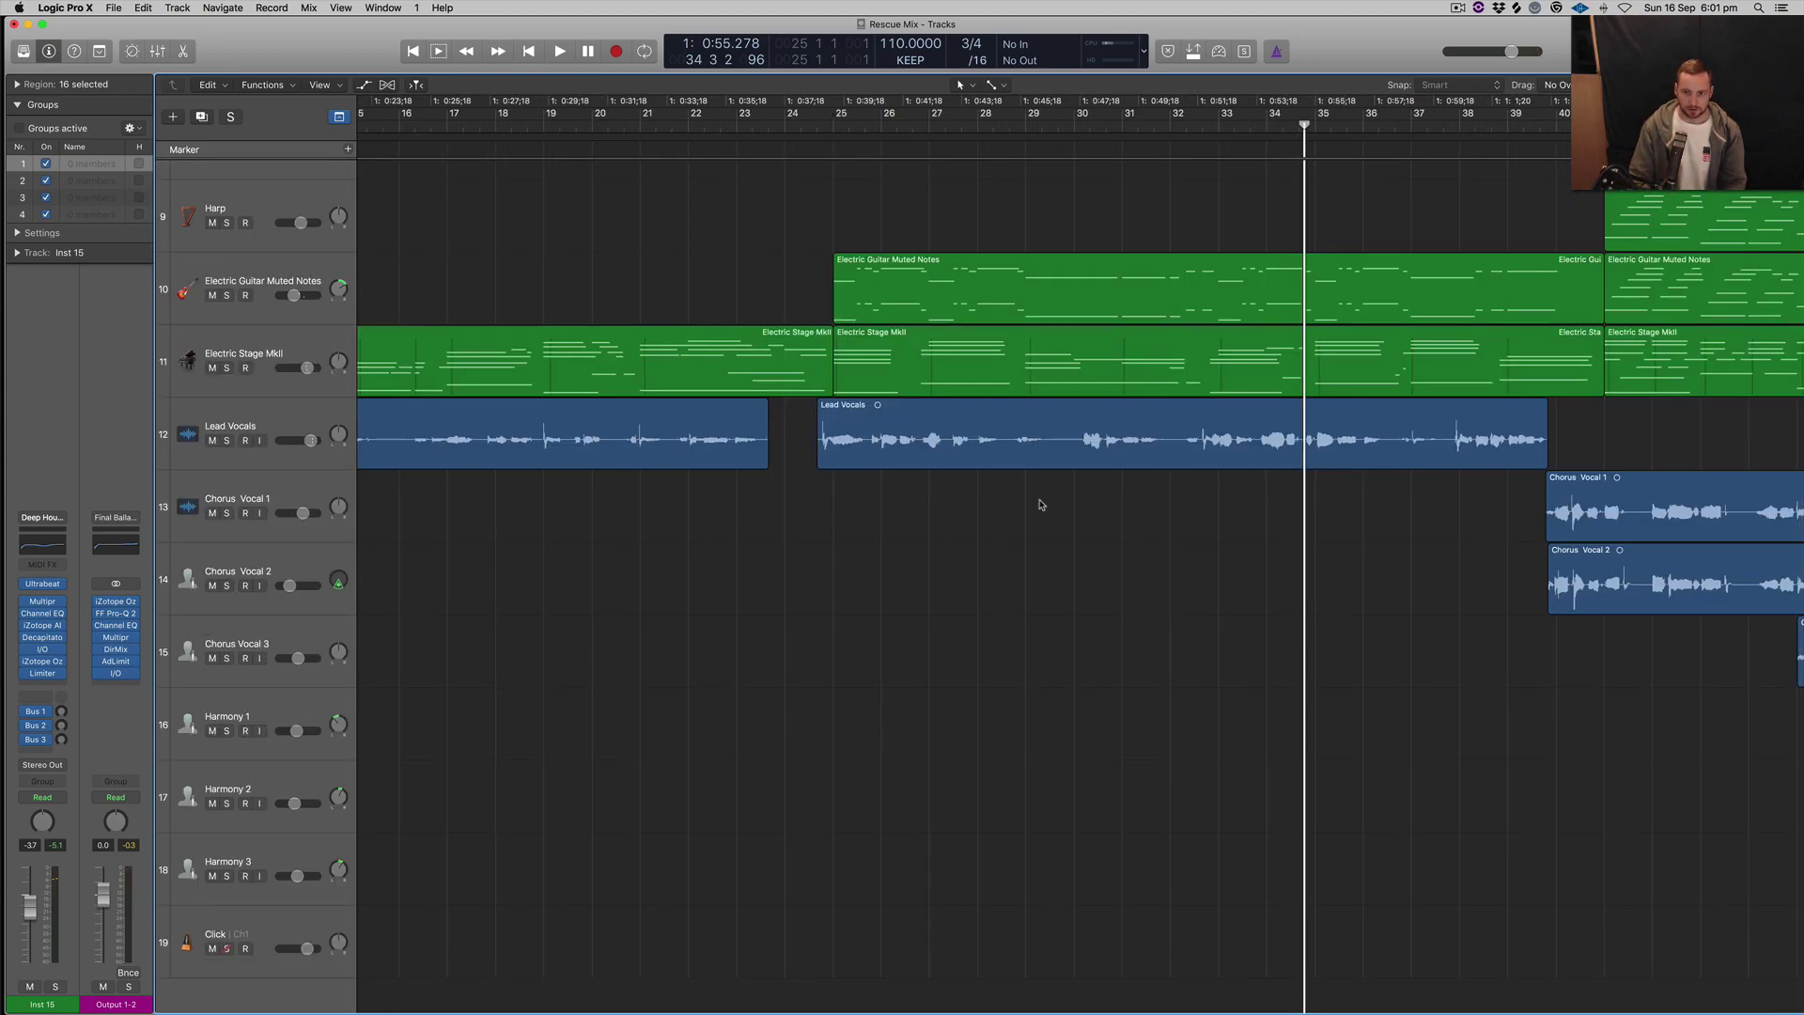
Step: Select the second Lead Vocals region and compare its waveform with the first verse and the chorus vocal regions
{"action": "left_click", "coordinate": [1291, 434]}
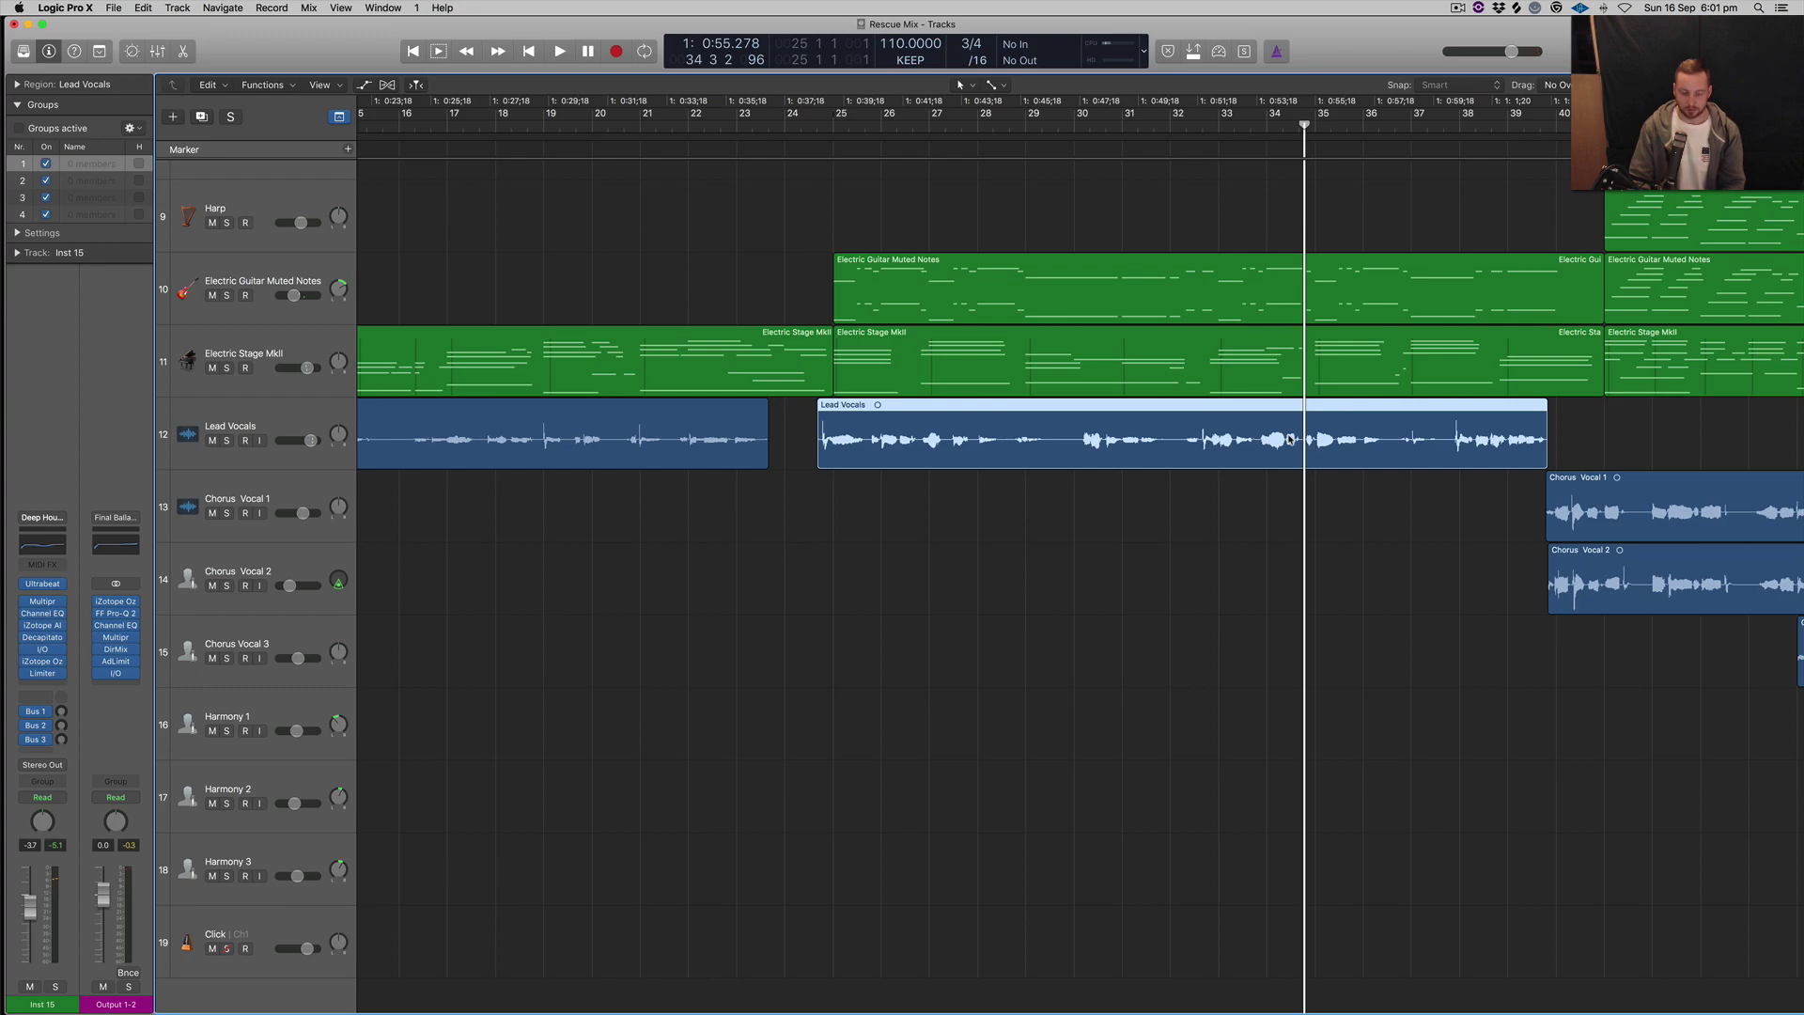
{"action": "scroll", "coordinate": [1290, 437], "scroll_direction": "up", "scroll_amount": 2}
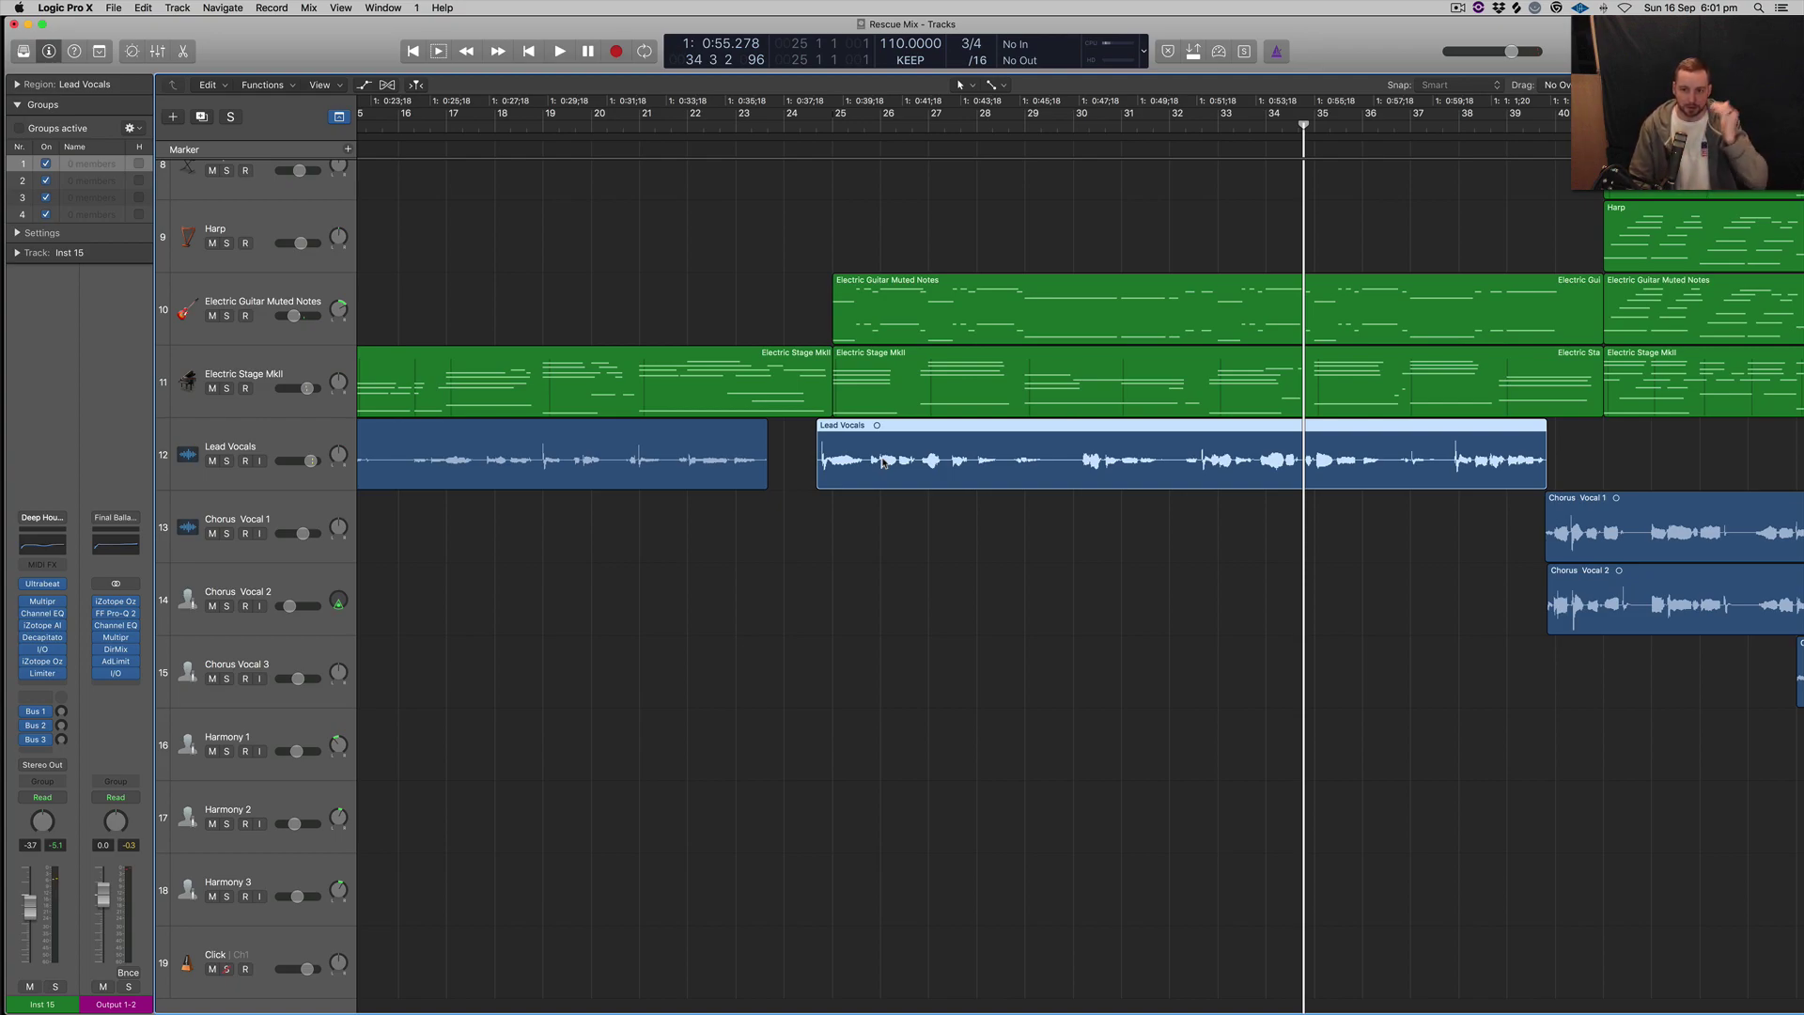
{"action": "scroll", "coordinate": [928, 481], "scroll_direction": "left", "scroll_amount": 10}
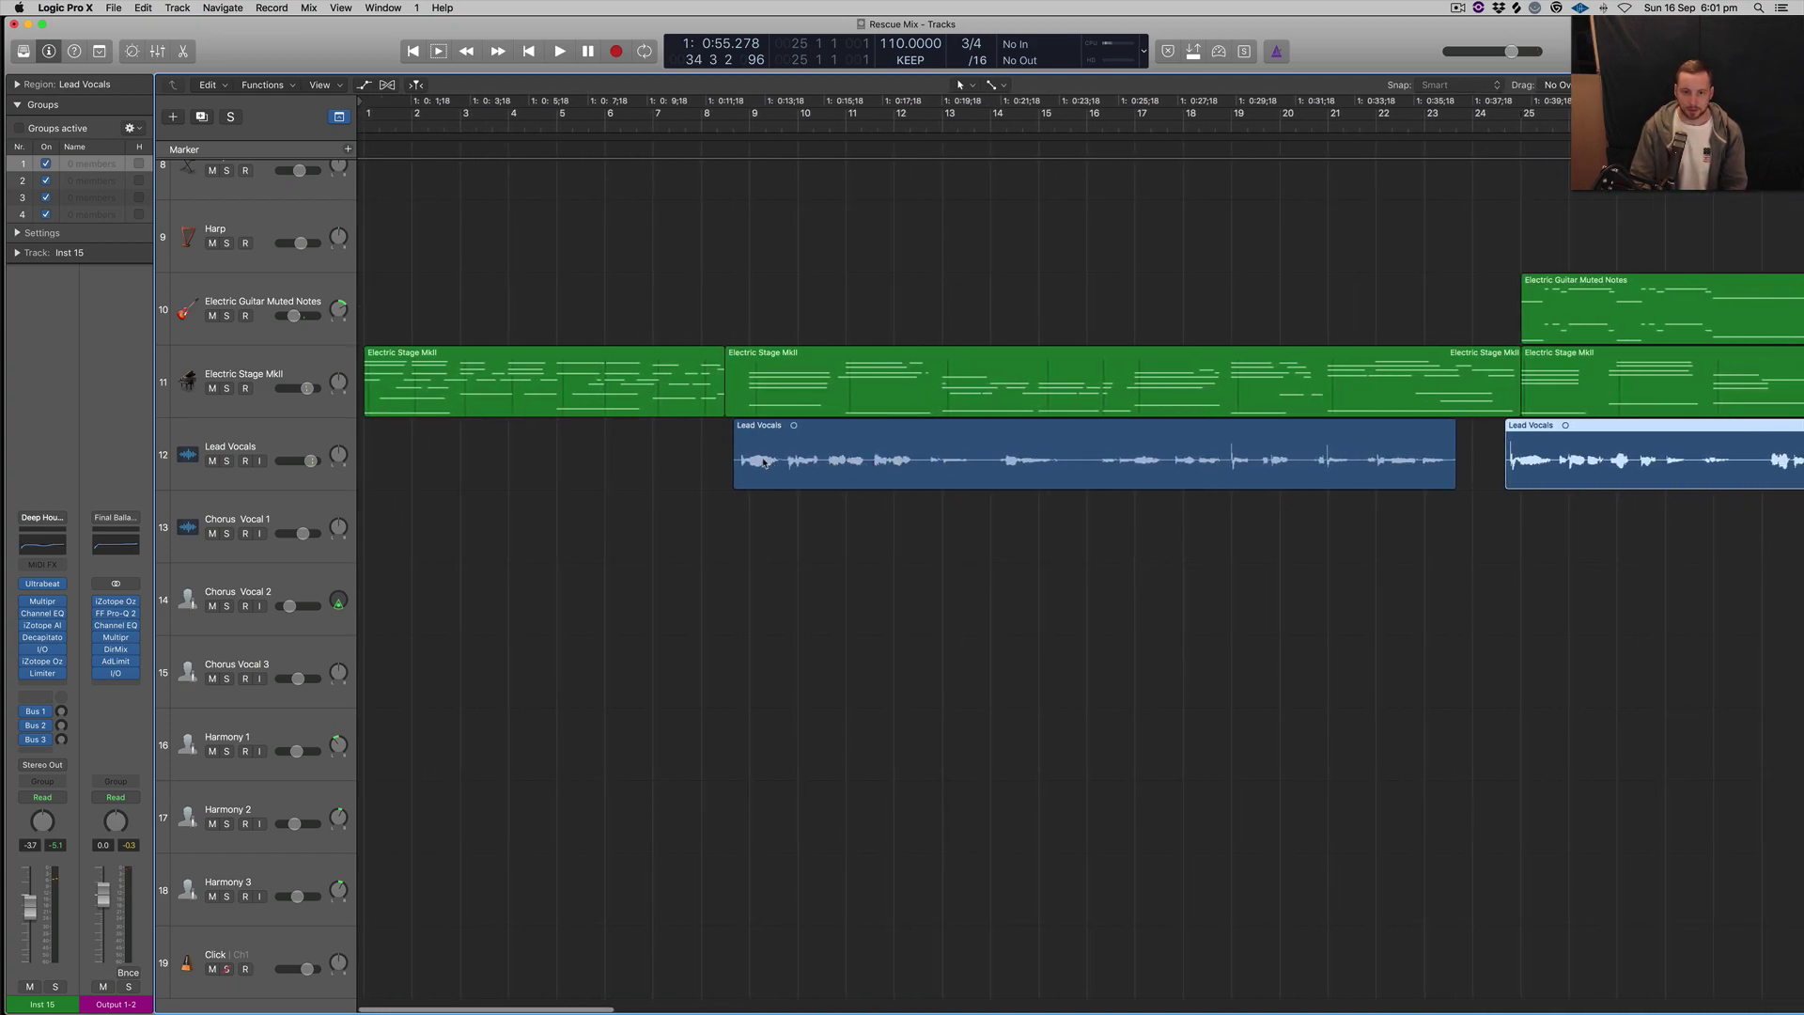
{"action": "scroll", "coordinate": [749, 462], "scroll_direction": "right", "scroll_amount": 15}
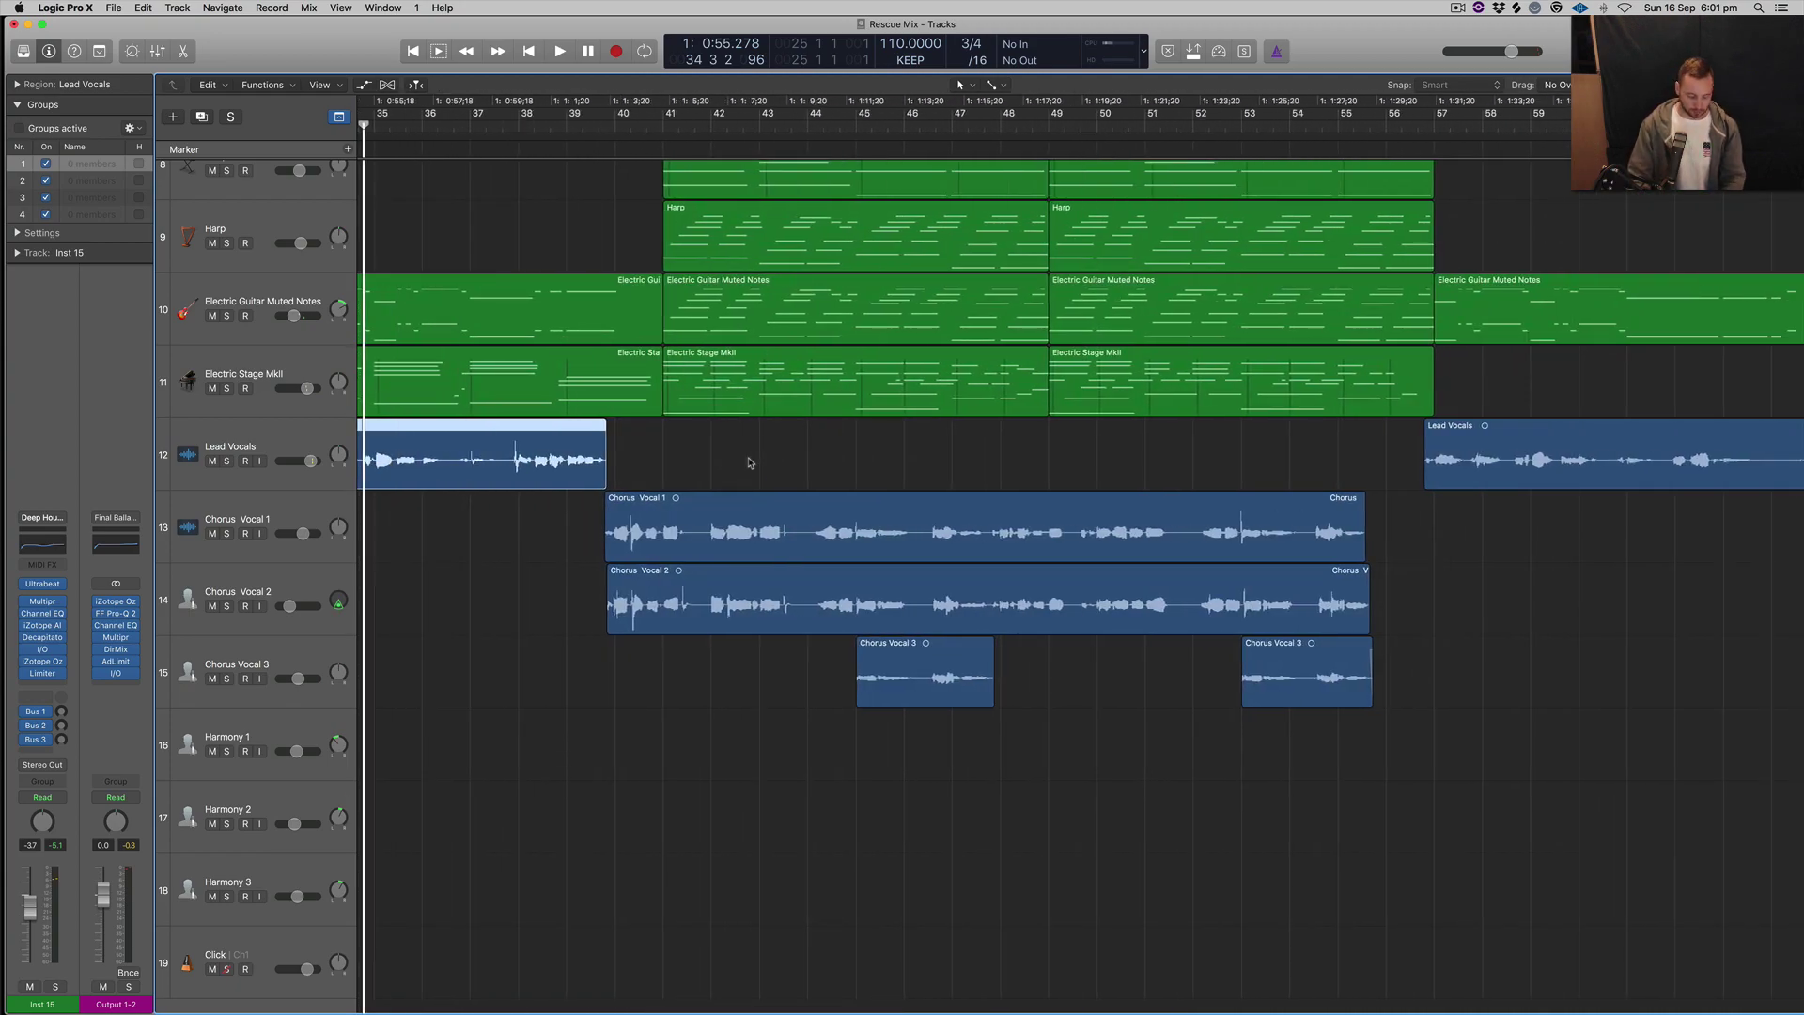
Step: Show the mixer again, open HiPass on Lead Vocals, examine its frequency, order and smoothing settings, and close it
{"action": "key", "text": "x"}
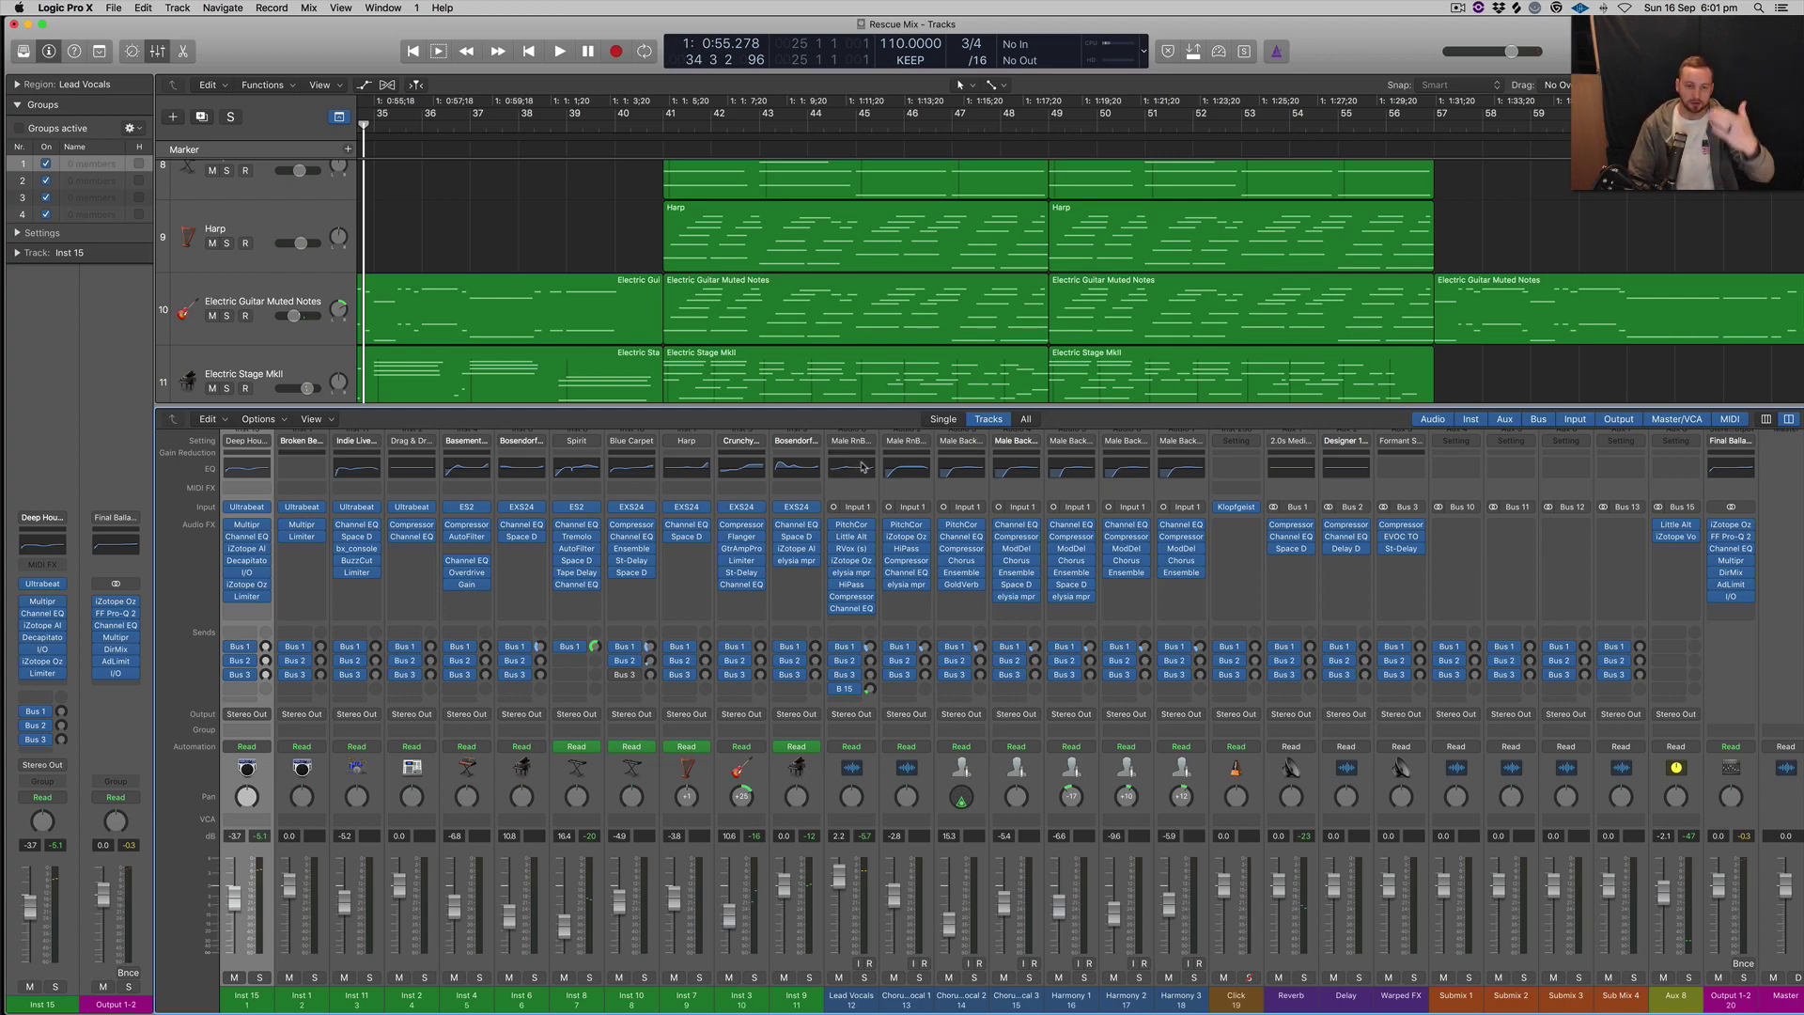
{"action": "left_click", "coordinate": [853, 584]}
{"action": "left_click_drag", "start_coordinate": [228, 32], "coordinate": [952, 364]}
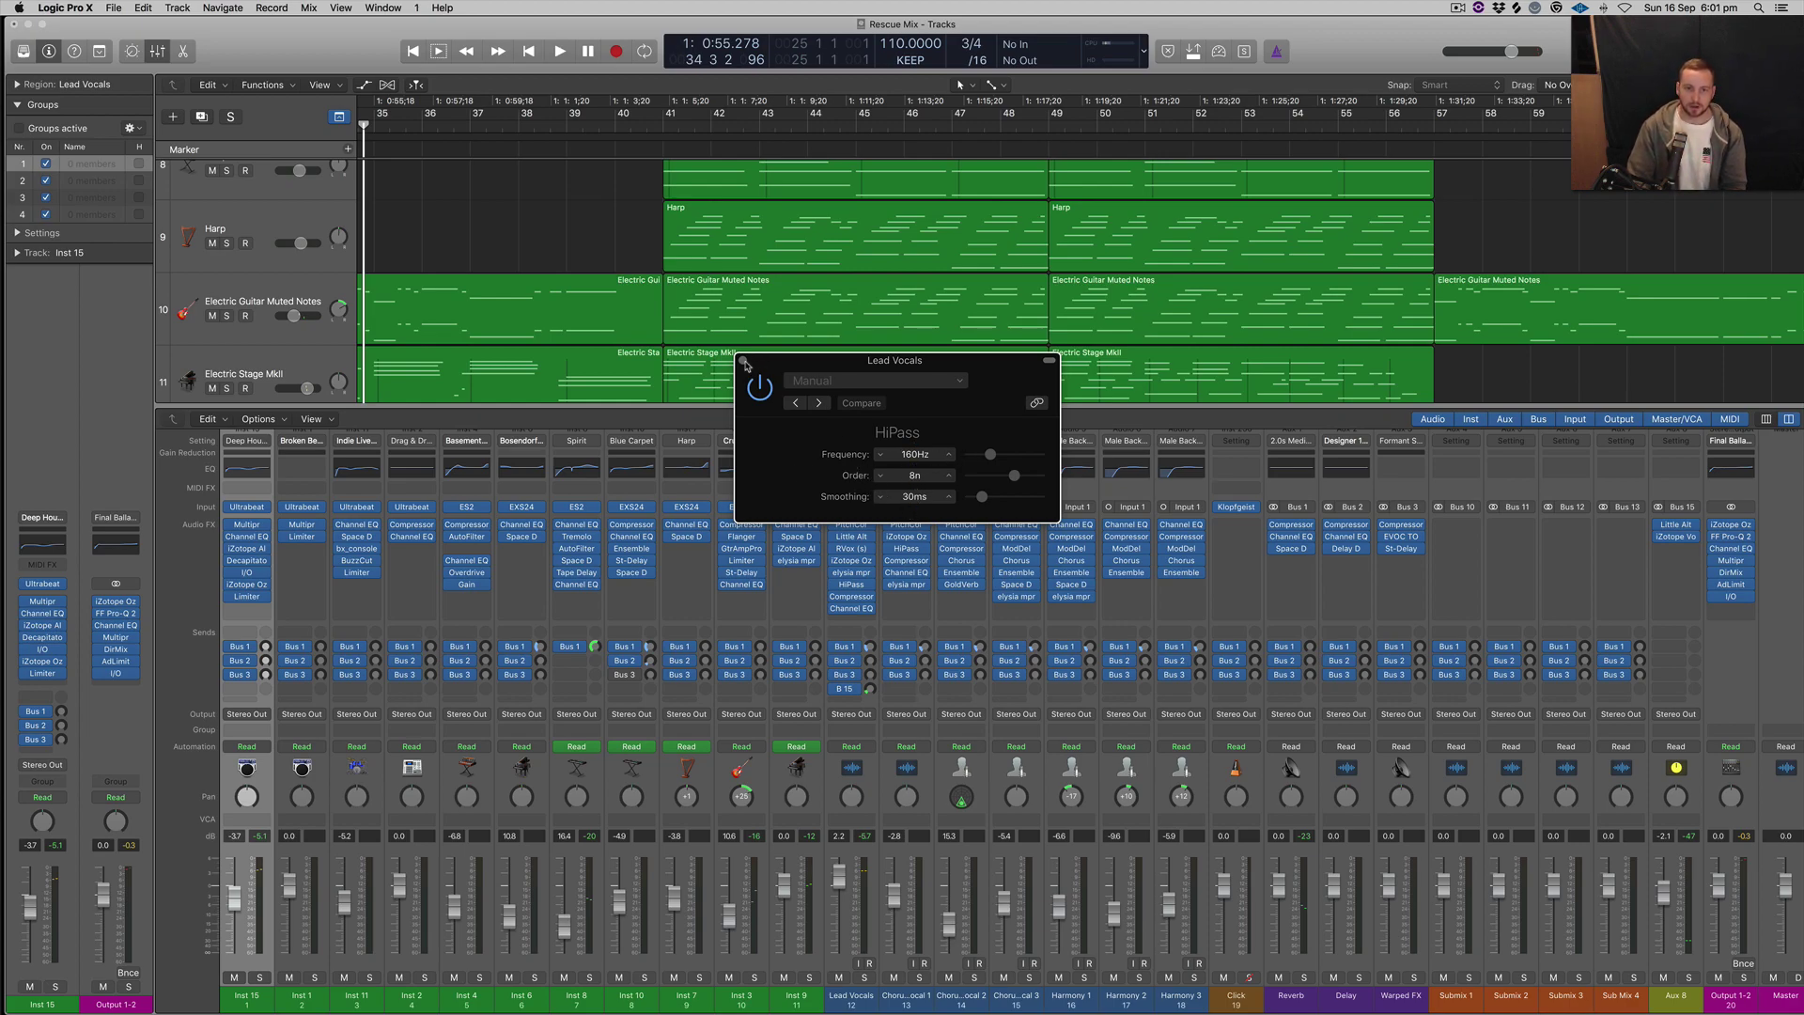
{"action": "left_click", "coordinate": [743, 360]}
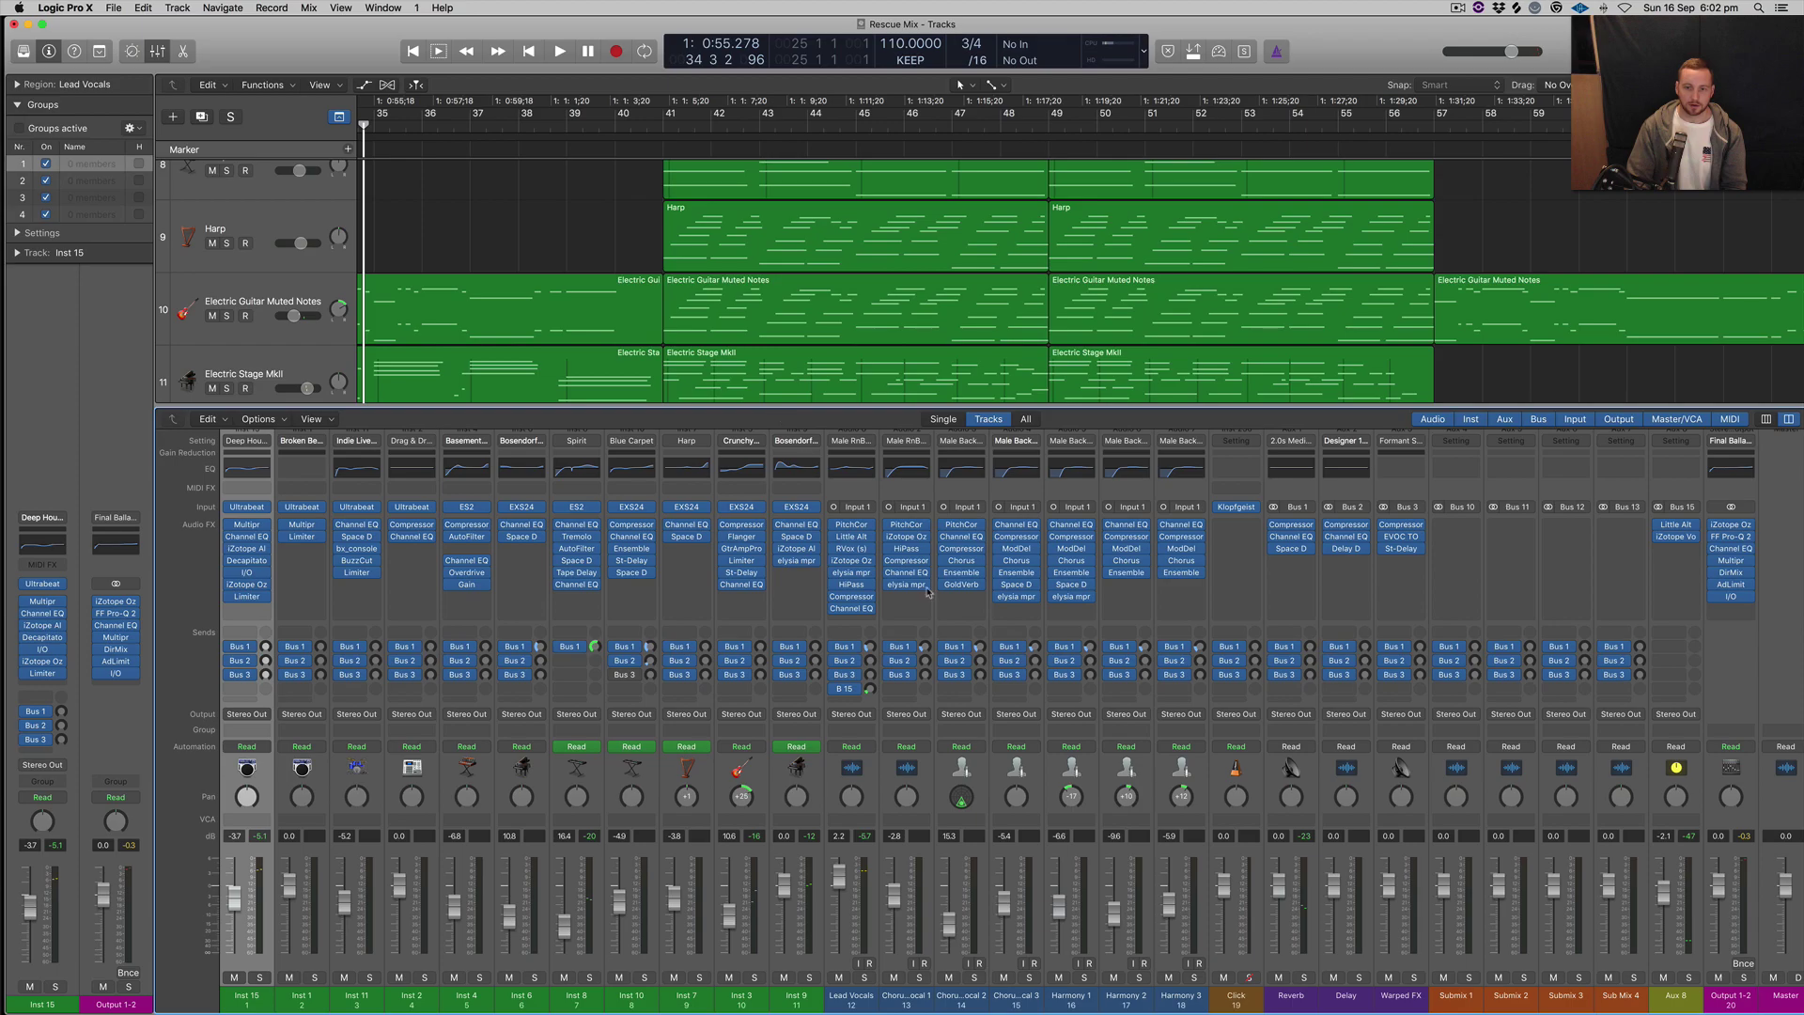
Step: Open the Compressor on Lead Vocals, examine its threshold, ratio, attack, release and gain settings, and close it
{"action": "left_click", "coordinate": [851, 597]}
{"action": "left_click_drag", "start_coordinate": [185, 51], "coordinate": [978, 304]}
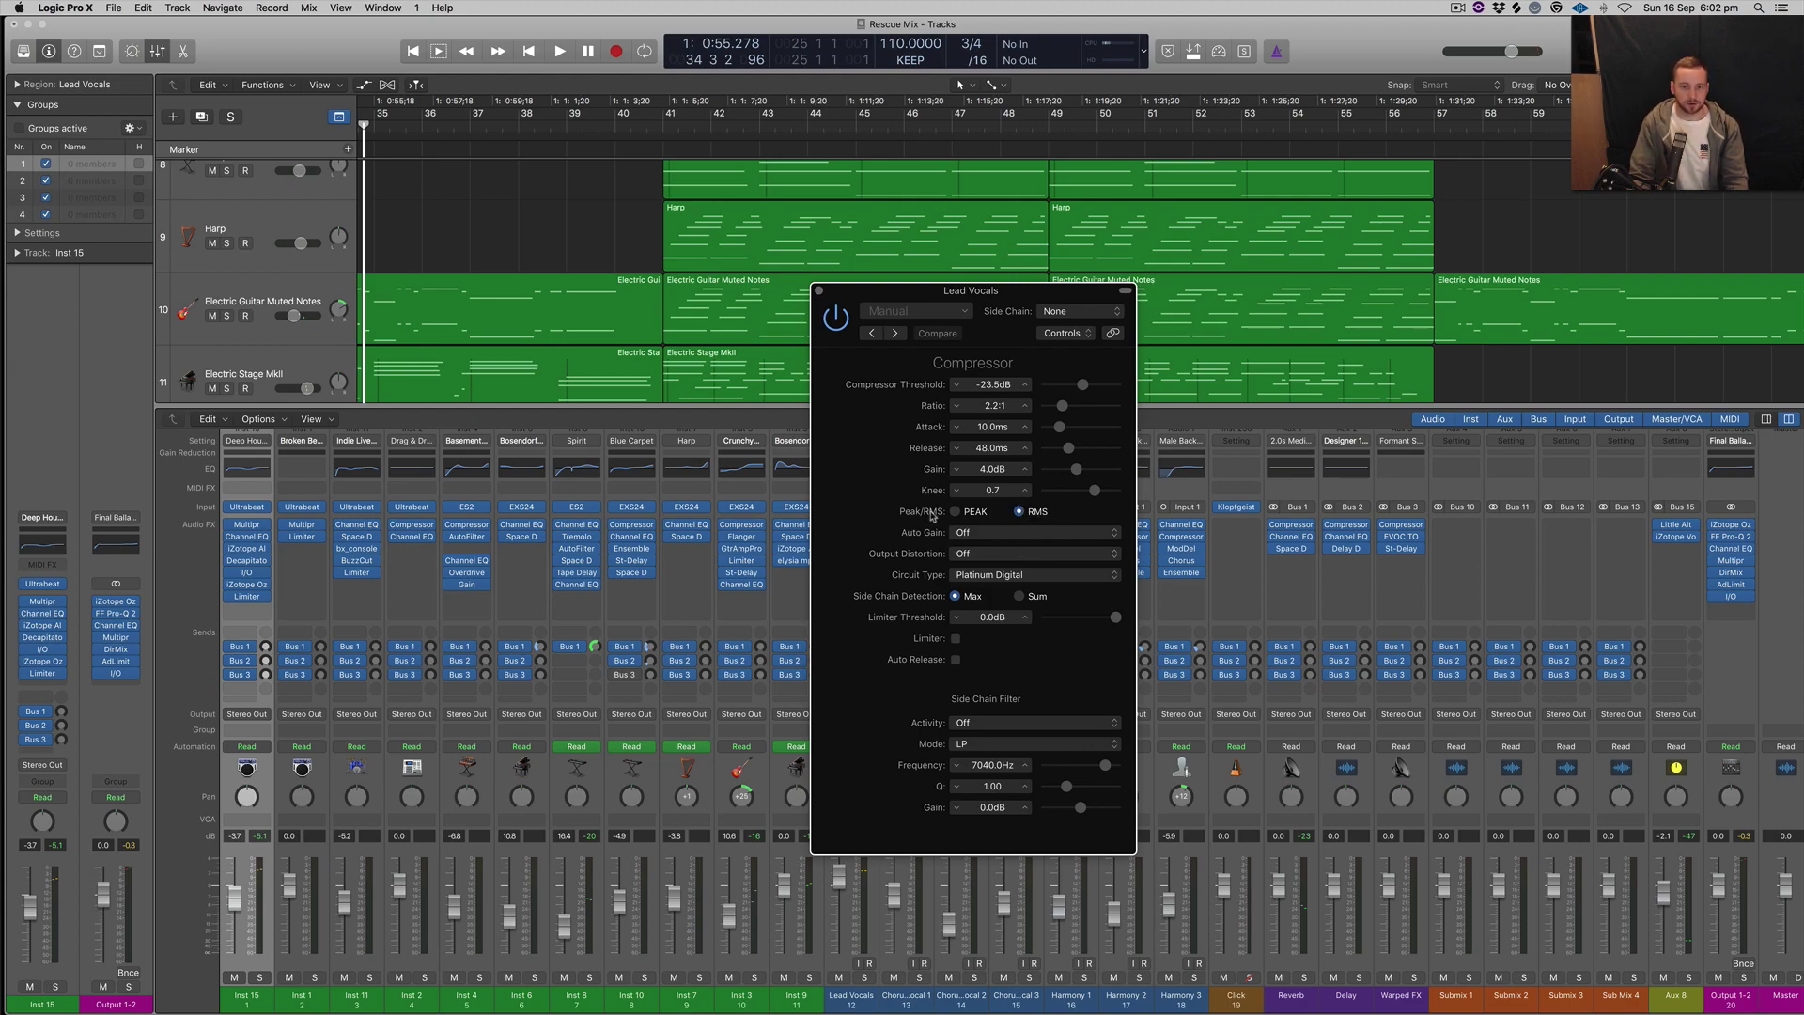
{"action": "left_click", "coordinate": [818, 293]}
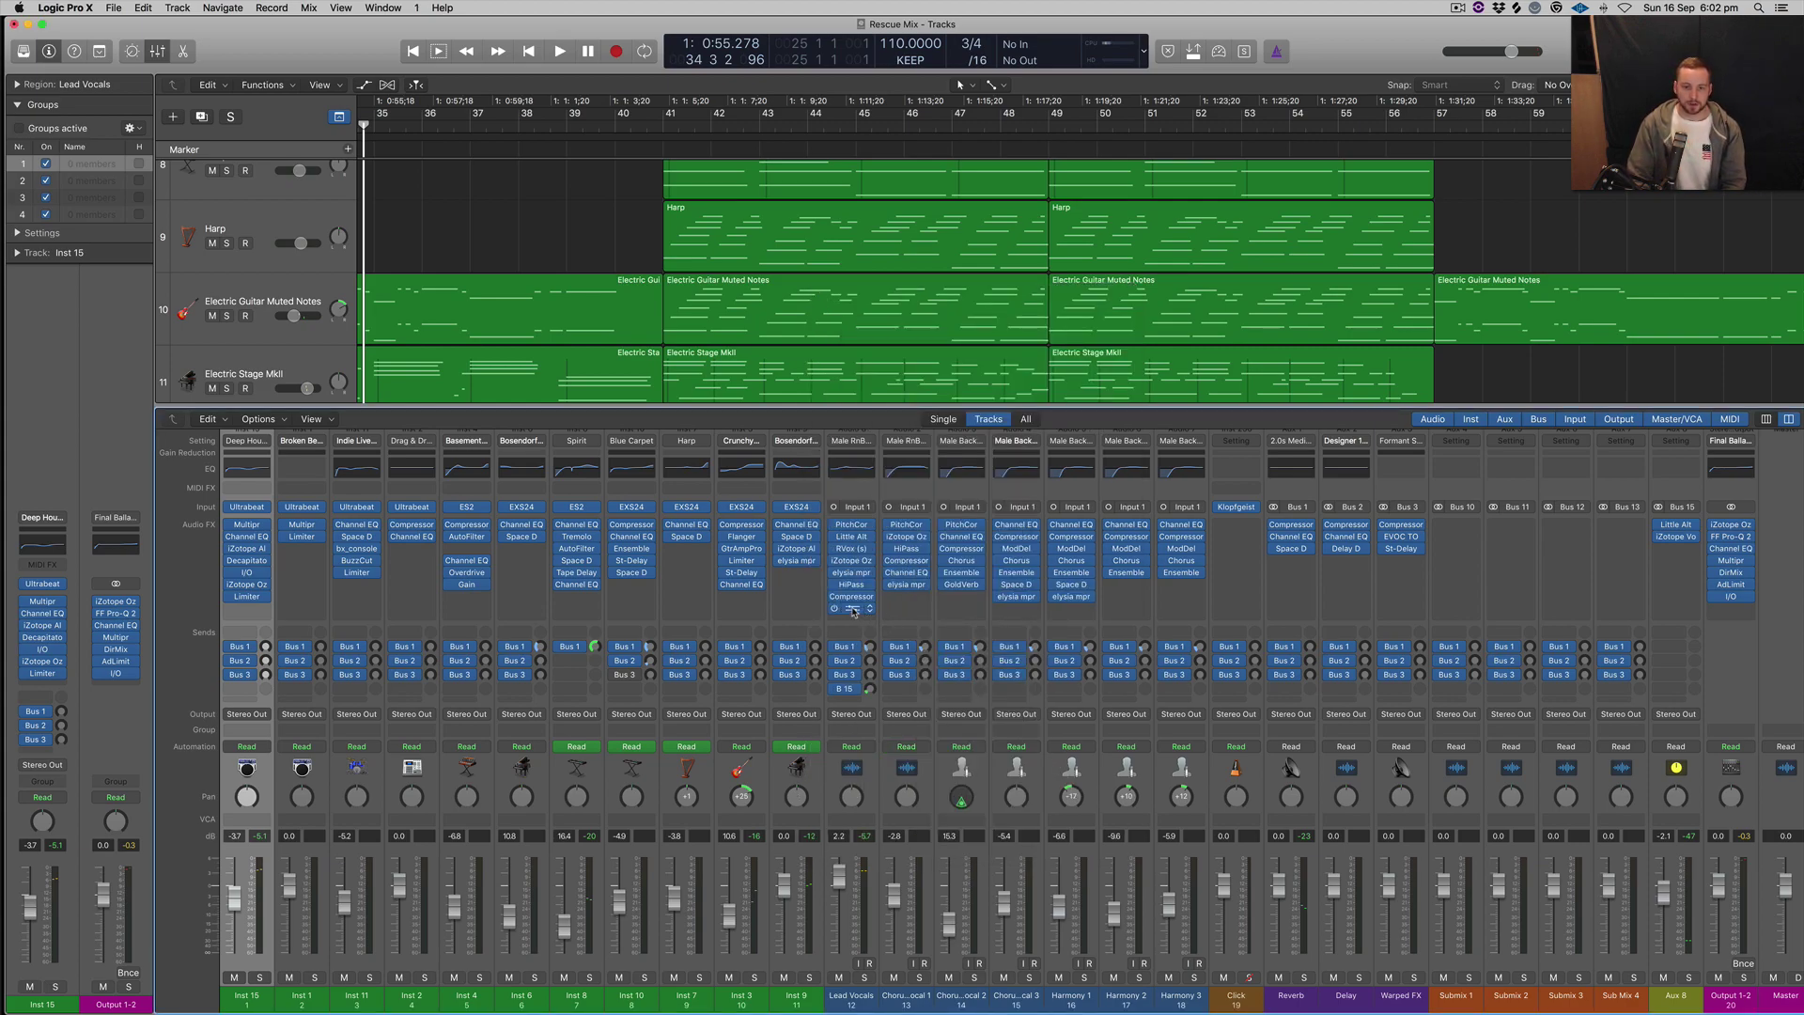
Step: Reopen the Lead Vocals Channel EQ, review its curve up to the 12000 Hz shelf, and close it
{"action": "left_click", "coordinate": [851, 467]}
{"action": "left_click_drag", "start_coordinate": [955, 333], "coordinate": [977, 397]}
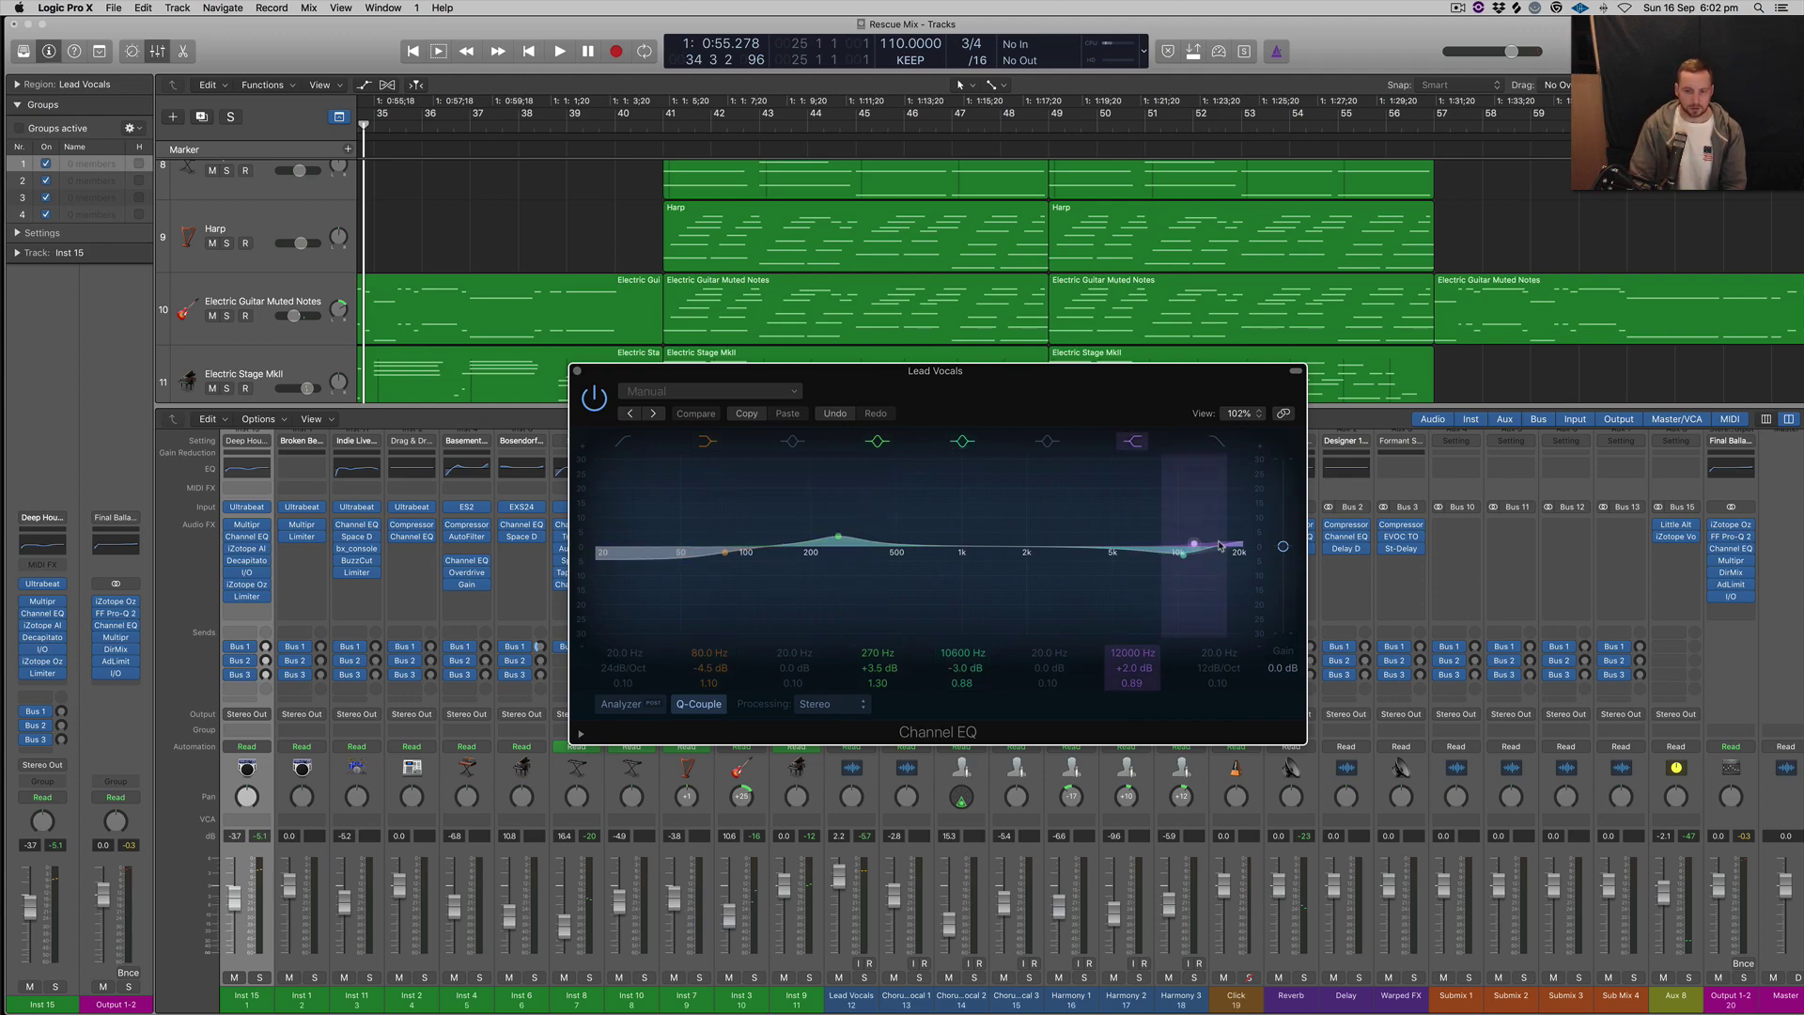
{"action": "left_click", "coordinate": [577, 373]}
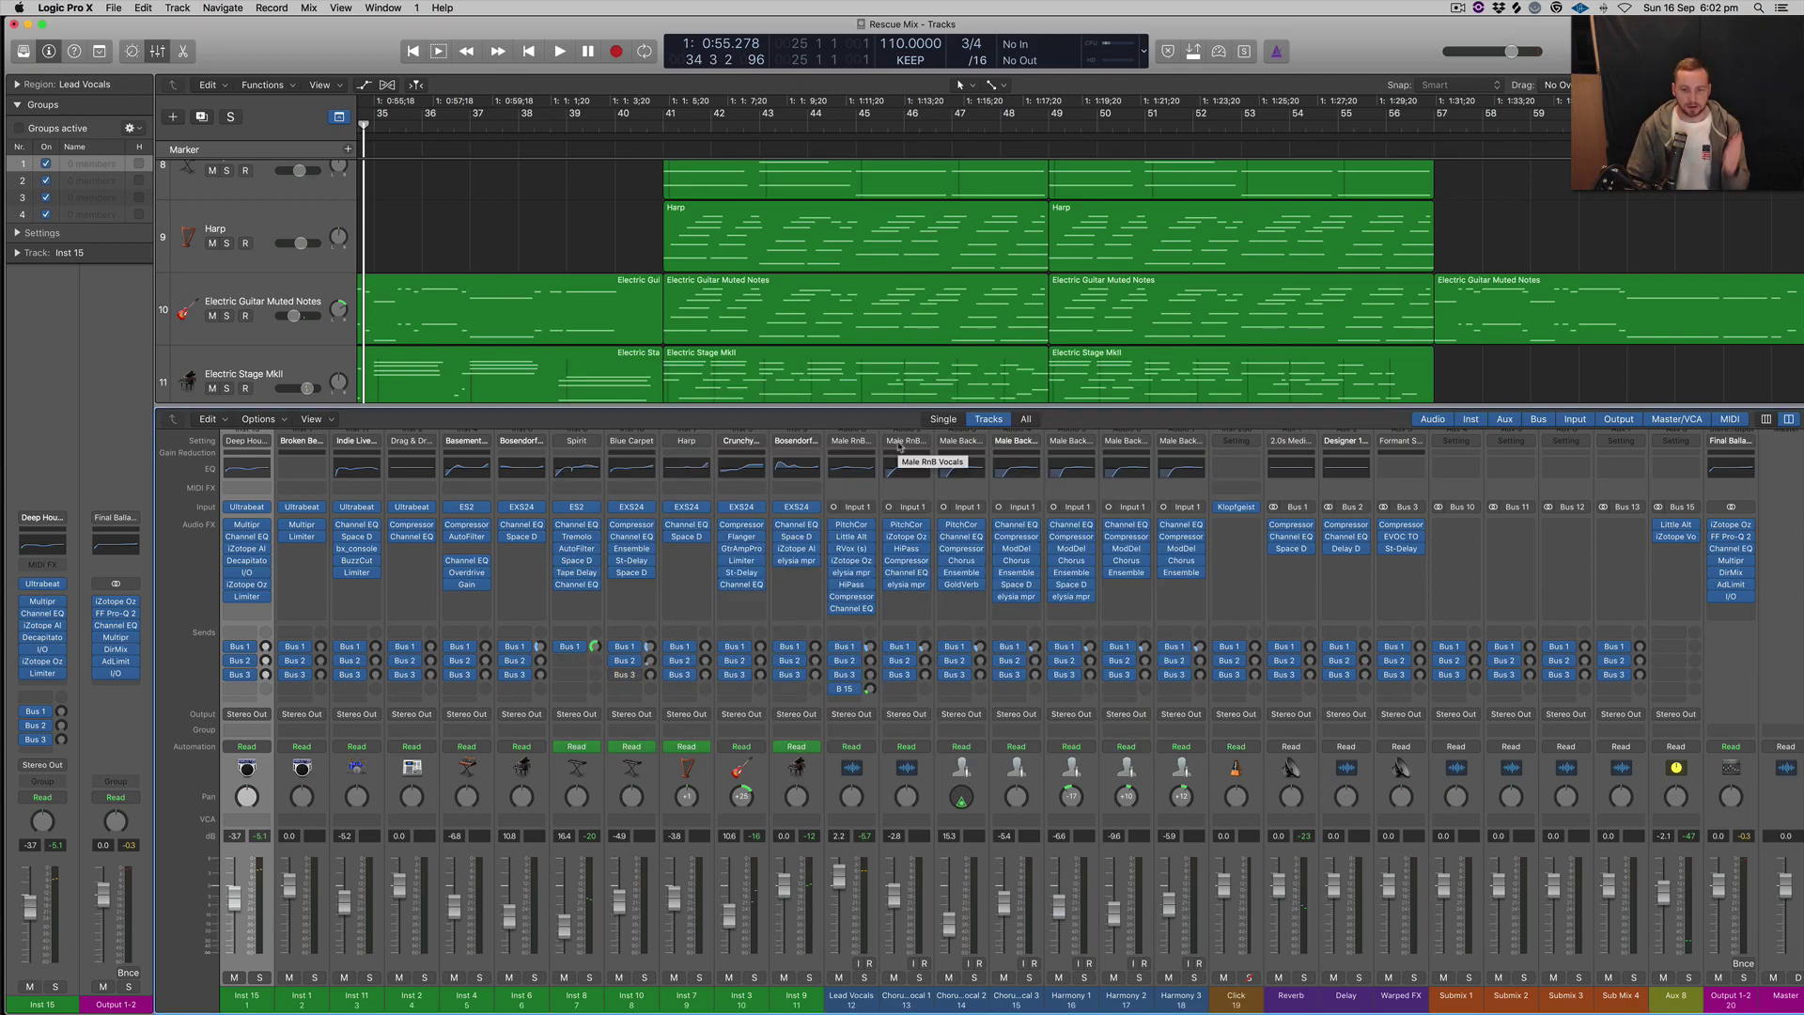
Step: Examine the bus sends on Lead Vocals and select the Aux 8 channel fed by Bus 15
{"action": "mouse_move", "coordinate": [847, 661]}
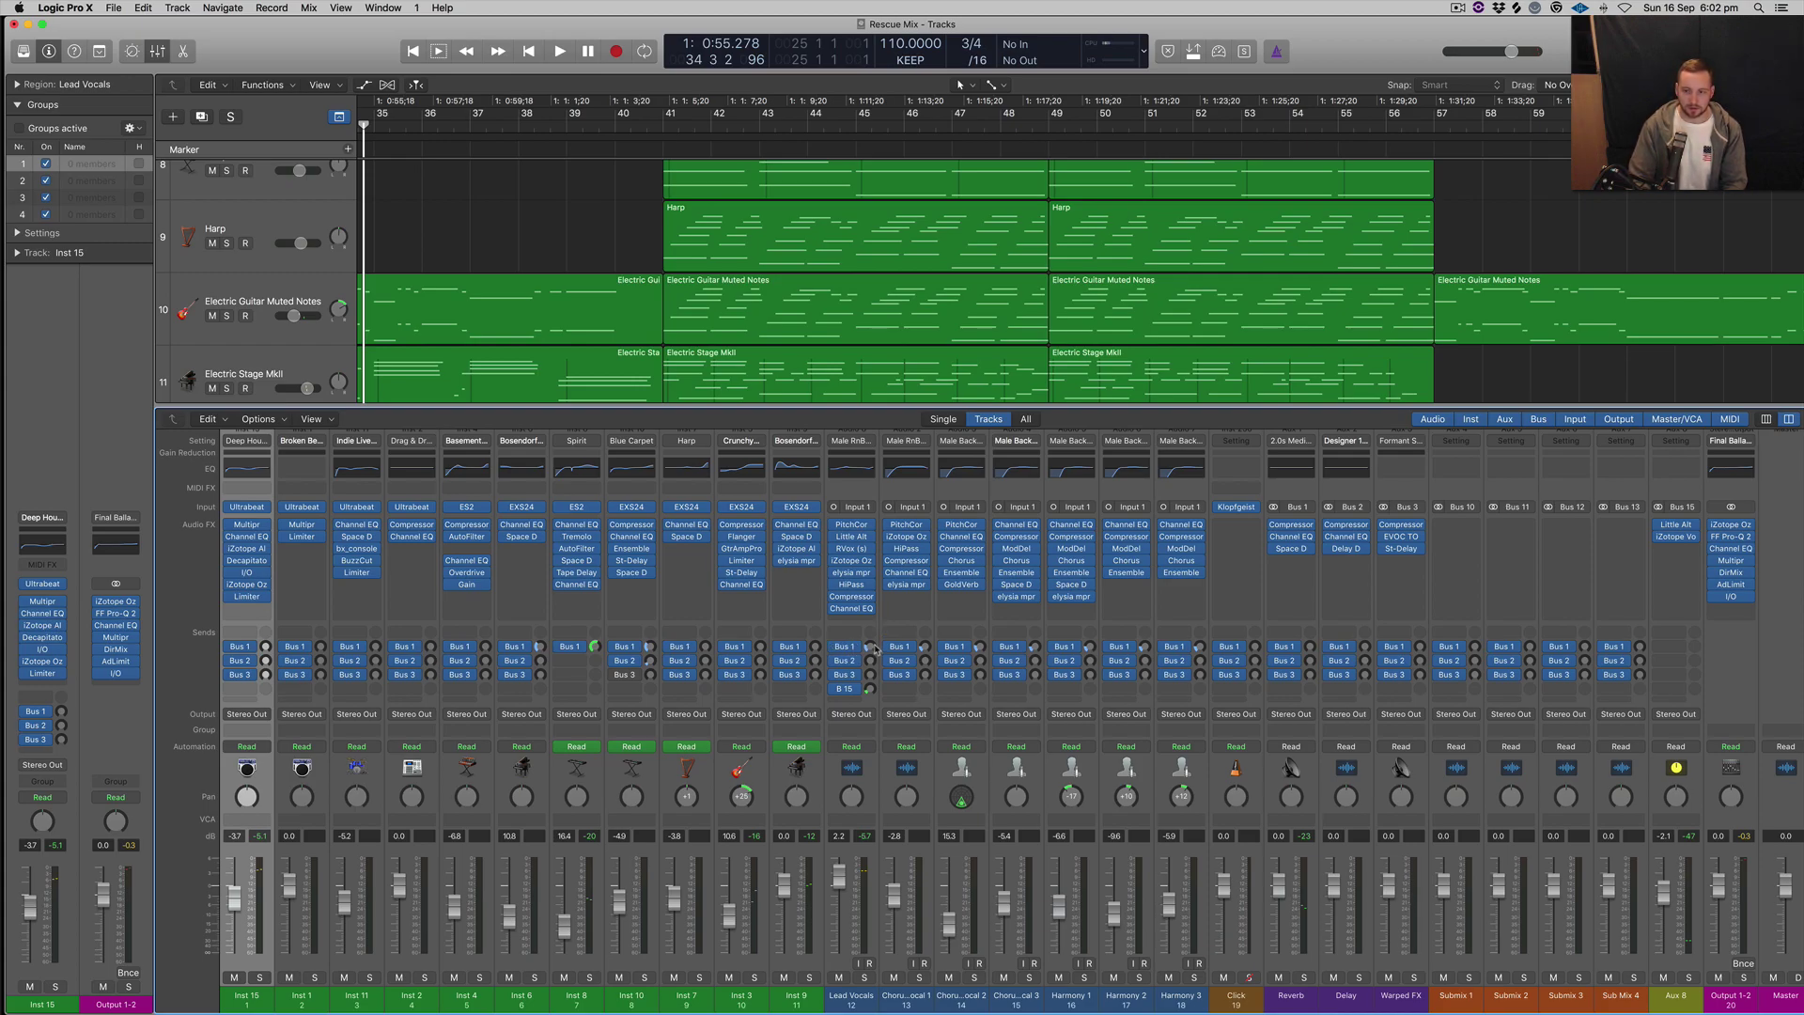
{"action": "scroll", "coordinate": [1315, 836], "scroll_direction": "right", "scroll_amount": 2}
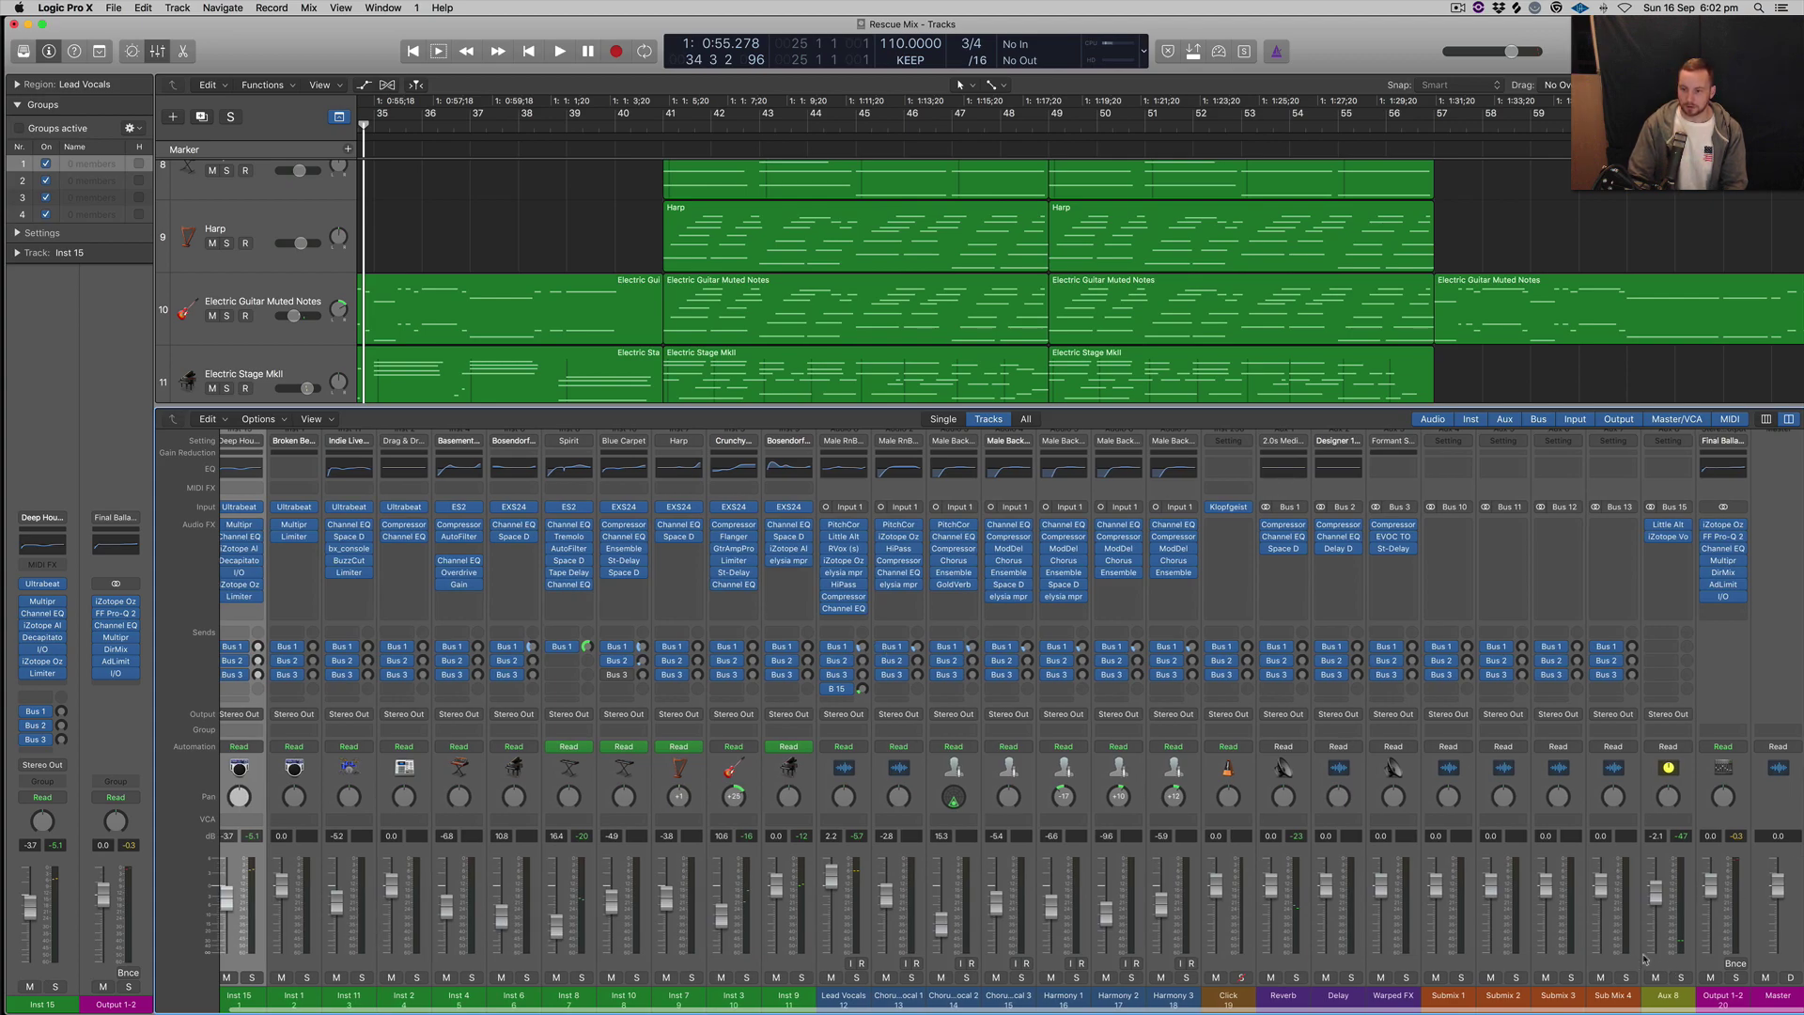
{"action": "left_click", "coordinate": [1675, 949]}
{"action": "mouse_move", "coordinate": [842, 695]}
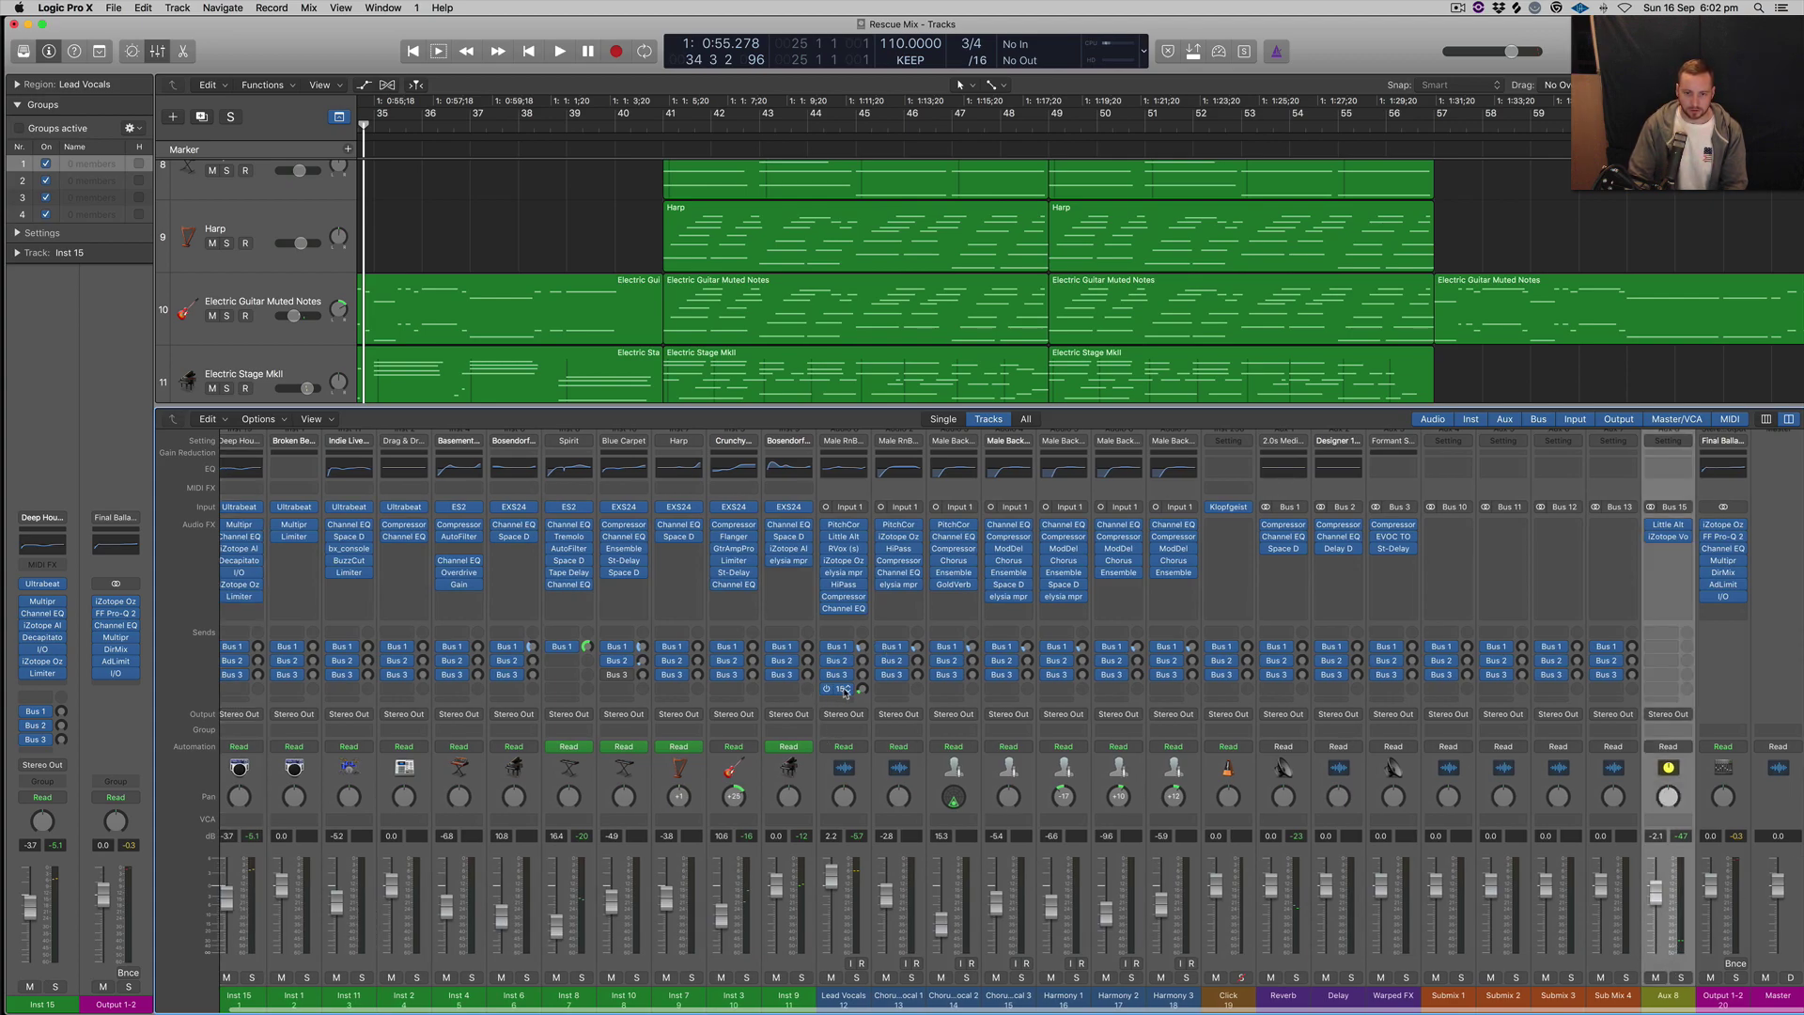
Step: Open Little AlterBoy on Aux 8, examine its pitch, formant, mode and mix settings, and close it
{"action": "left_click", "coordinate": [1673, 529]}
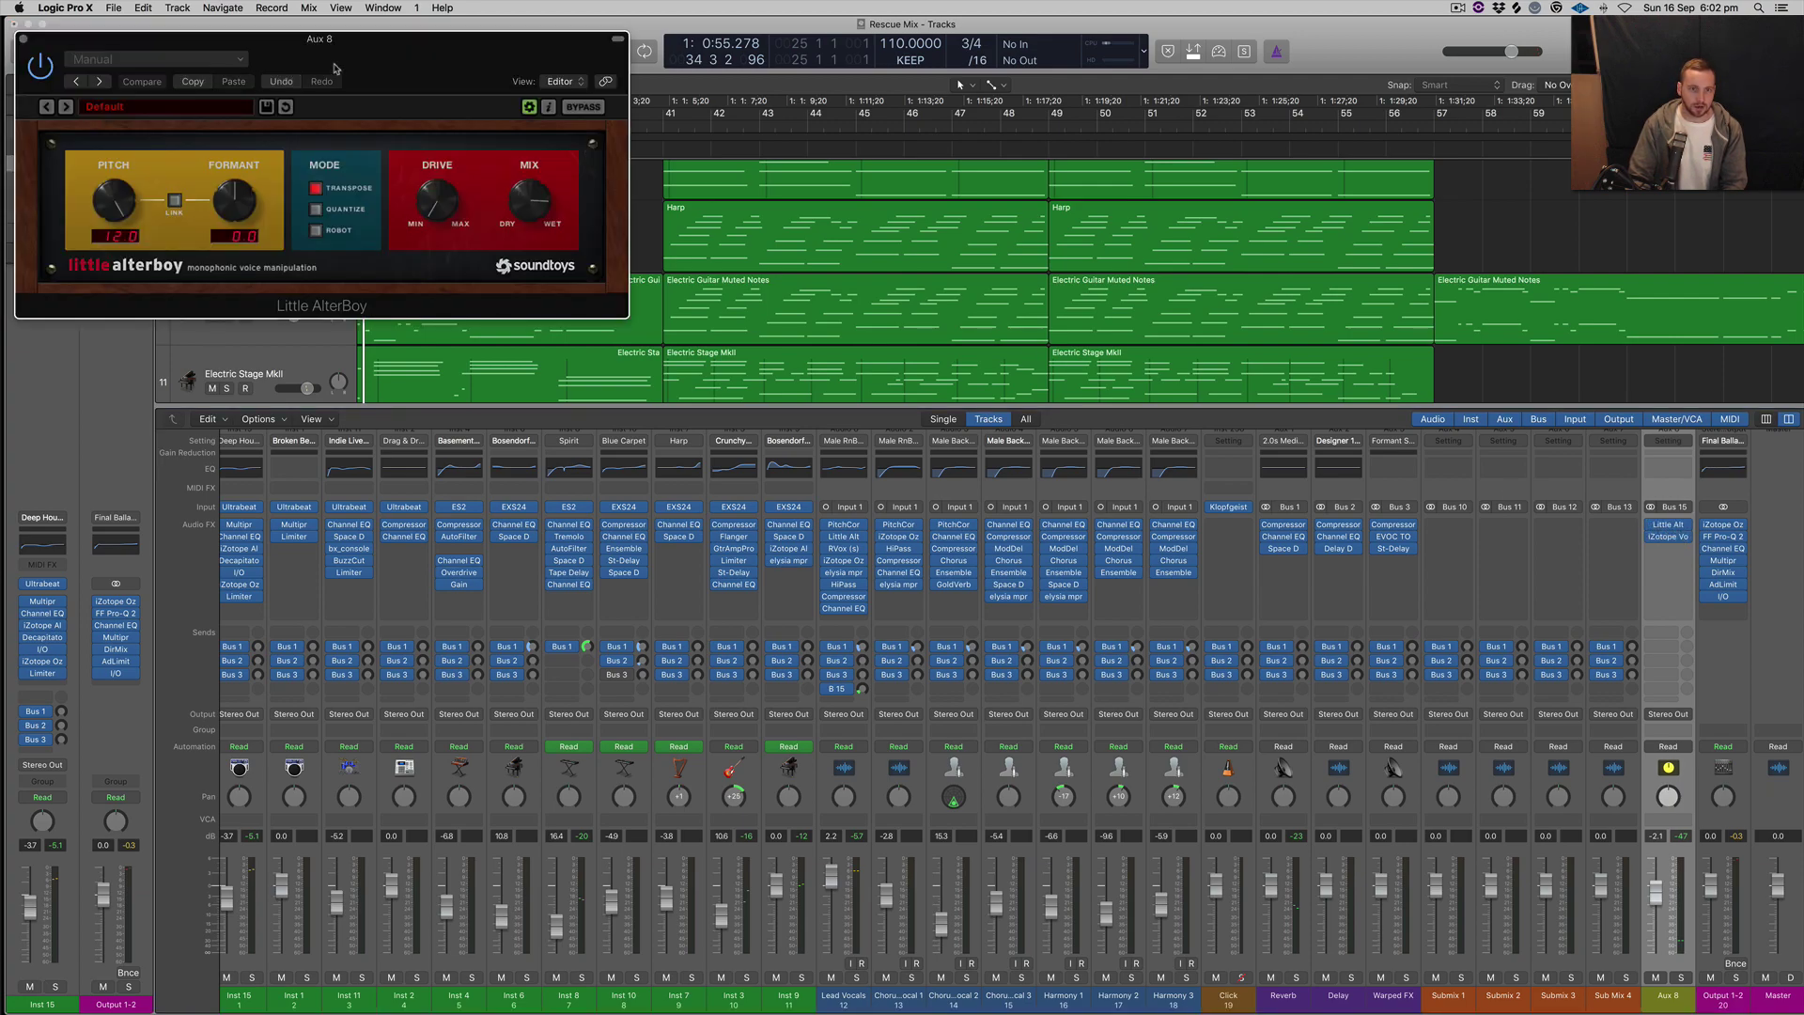
{"action": "left_click_drag", "start_coordinate": [345, 93], "coordinate": [692, 308]}
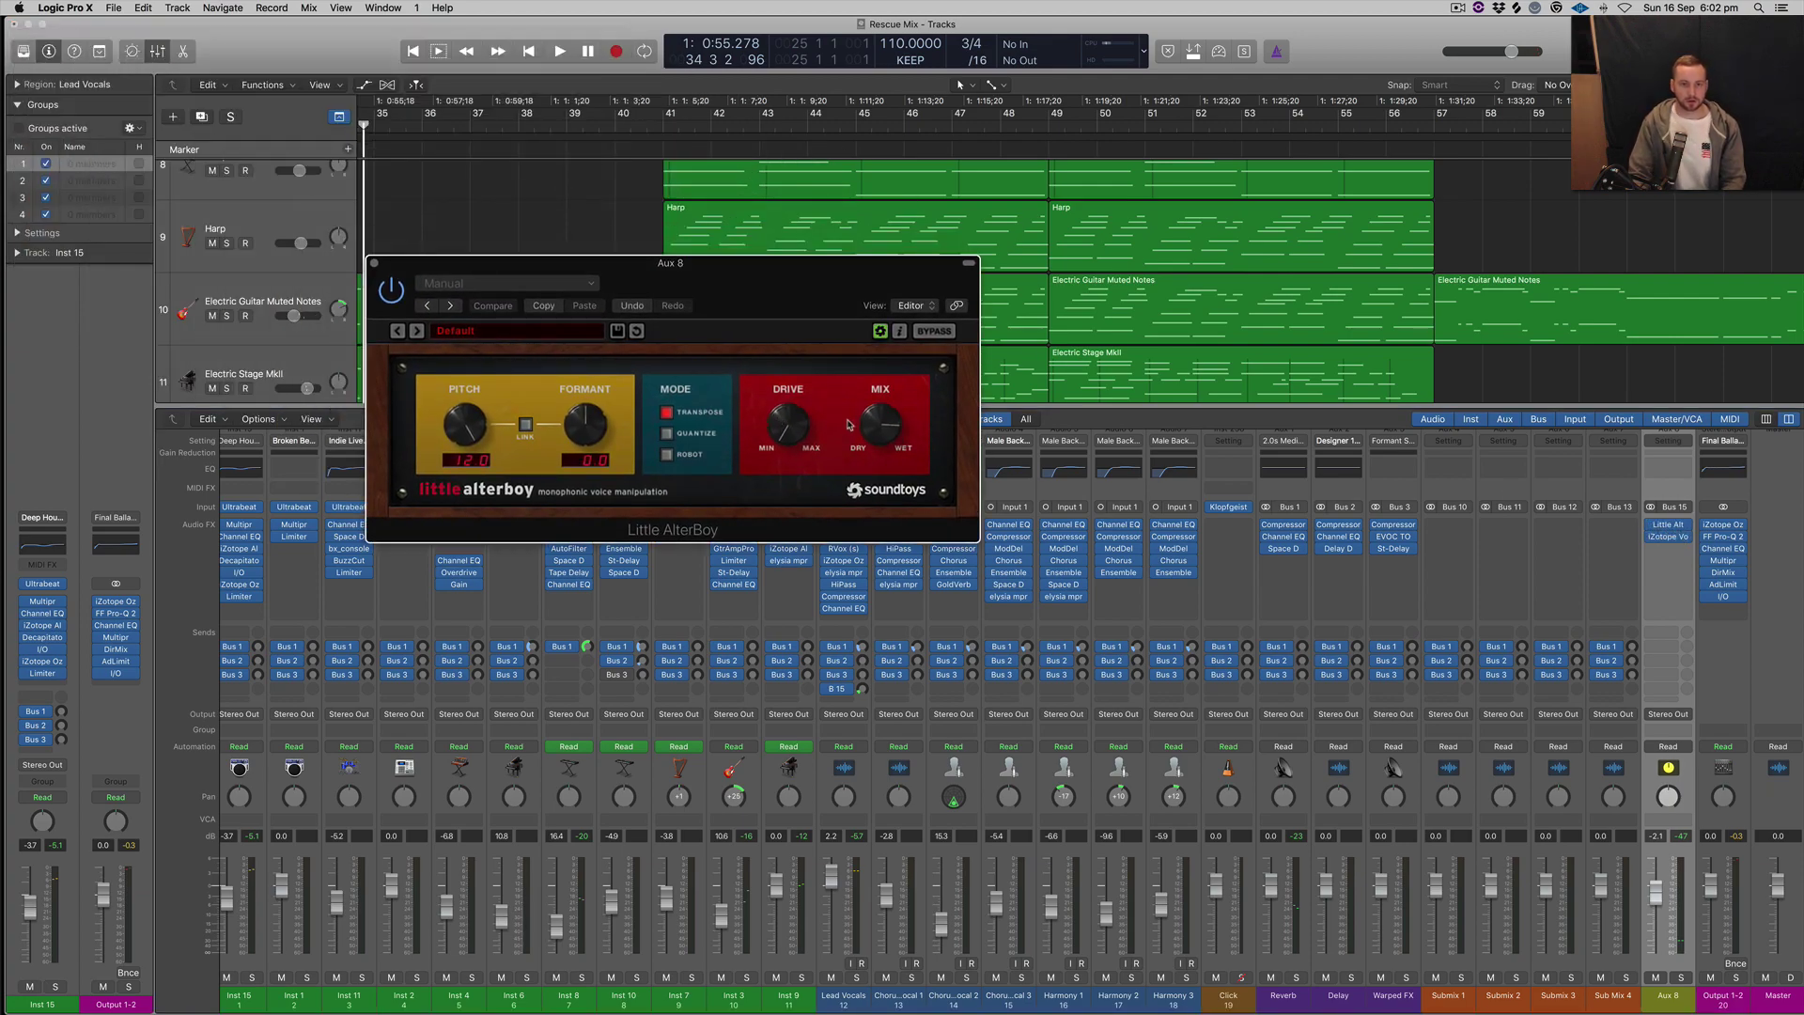
{"action": "left_click", "coordinate": [373, 264]}
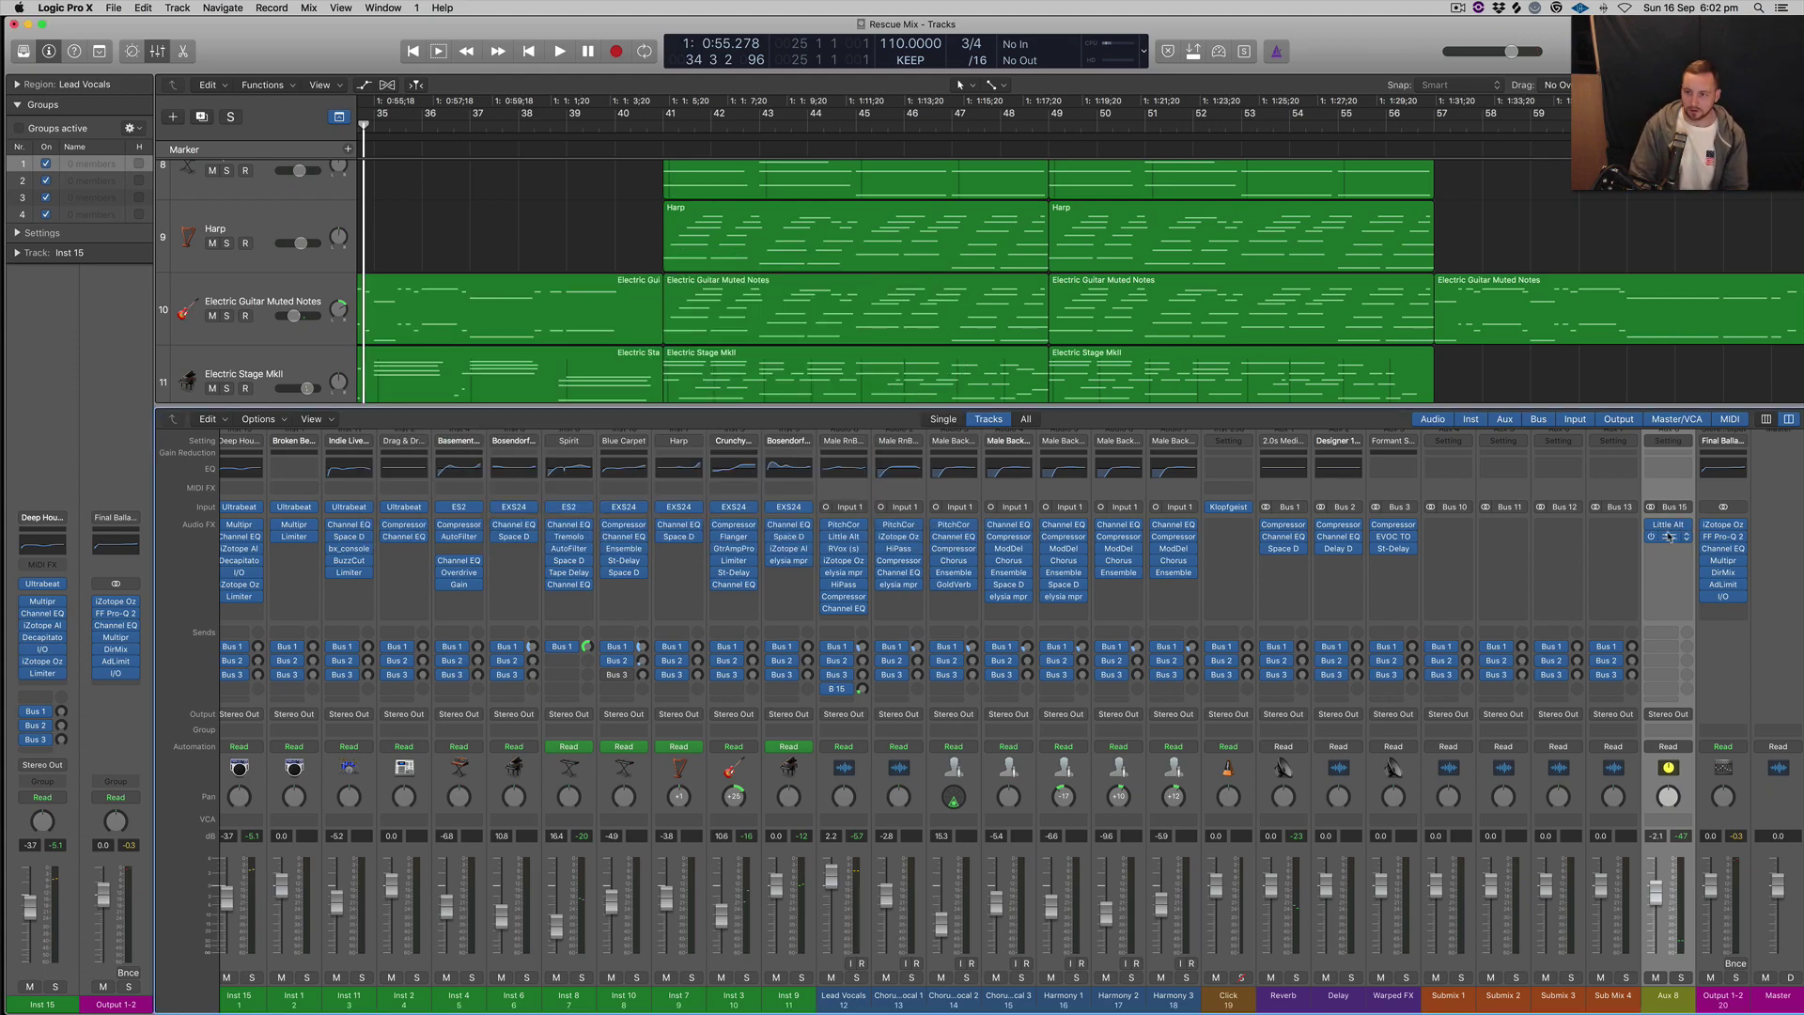
Step: Open iZotope VocalSynth on Aux 8, examine its voice modules and delay effect, and close it
{"action": "left_click", "coordinate": [1668, 536]}
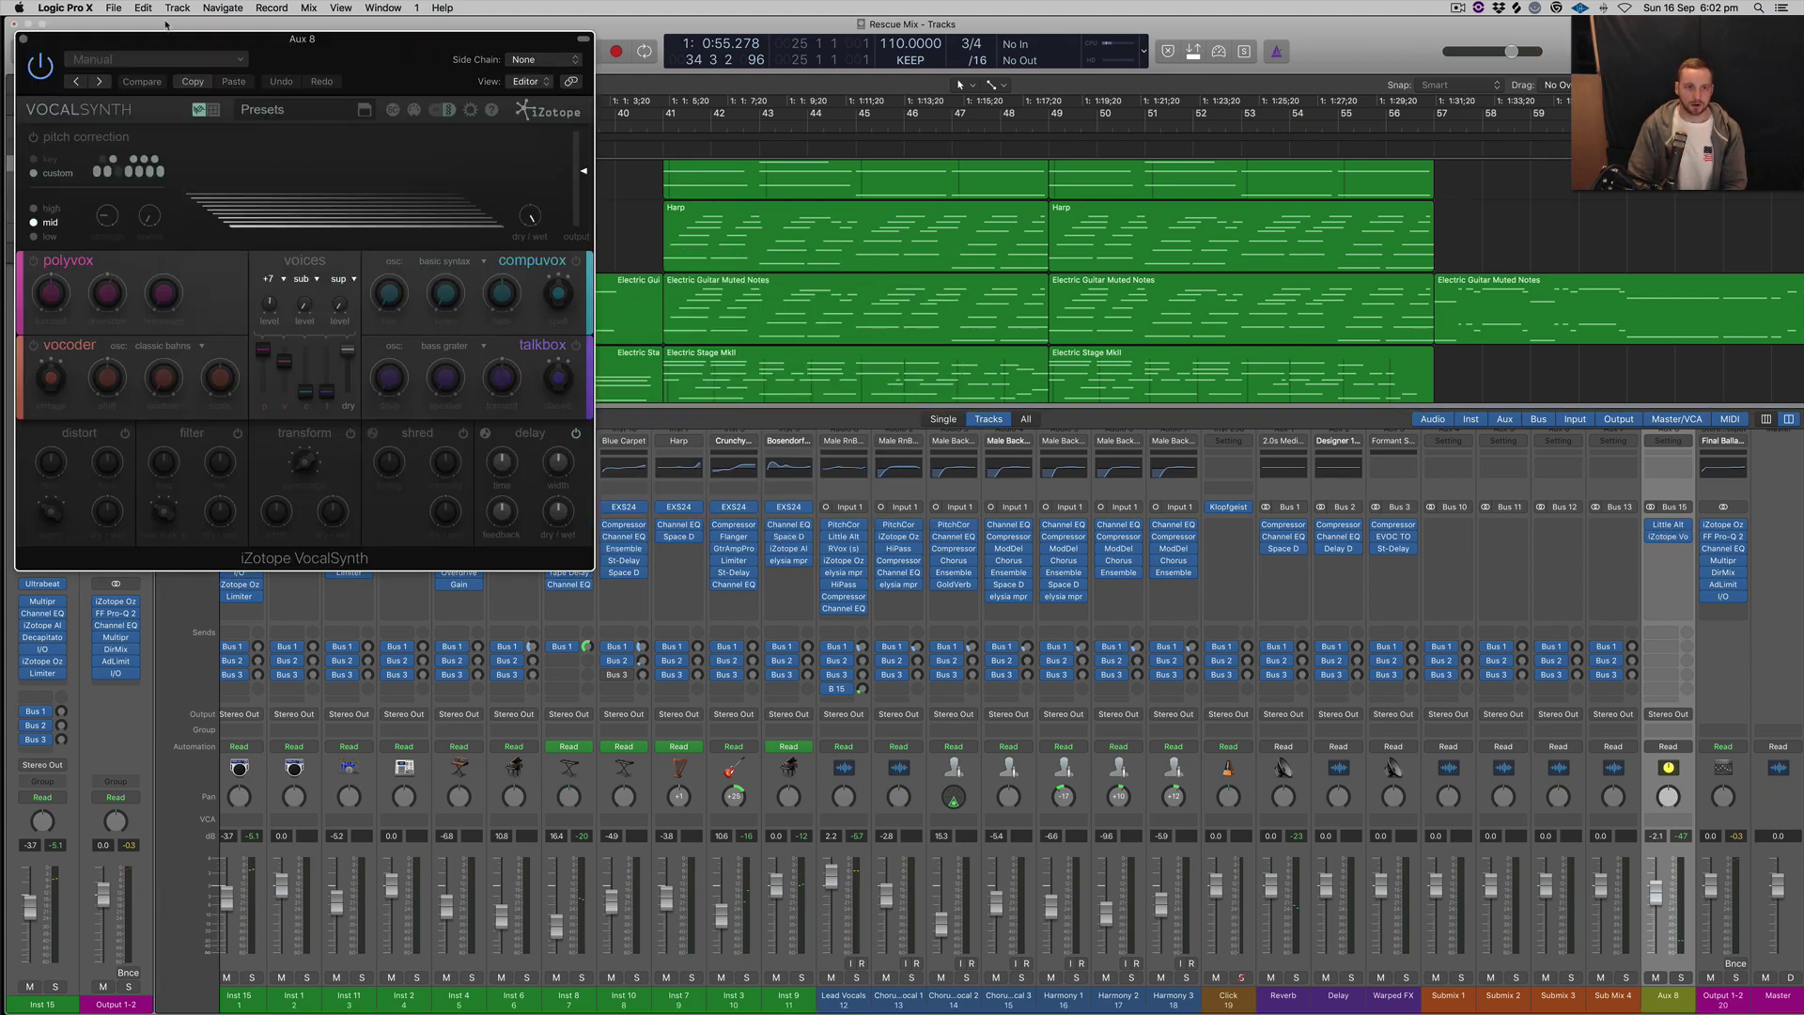
{"action": "left_click_drag", "start_coordinate": [581, 35], "coordinate": [1280, 350]}
{"action": "left_click", "coordinate": [1269, 349]}
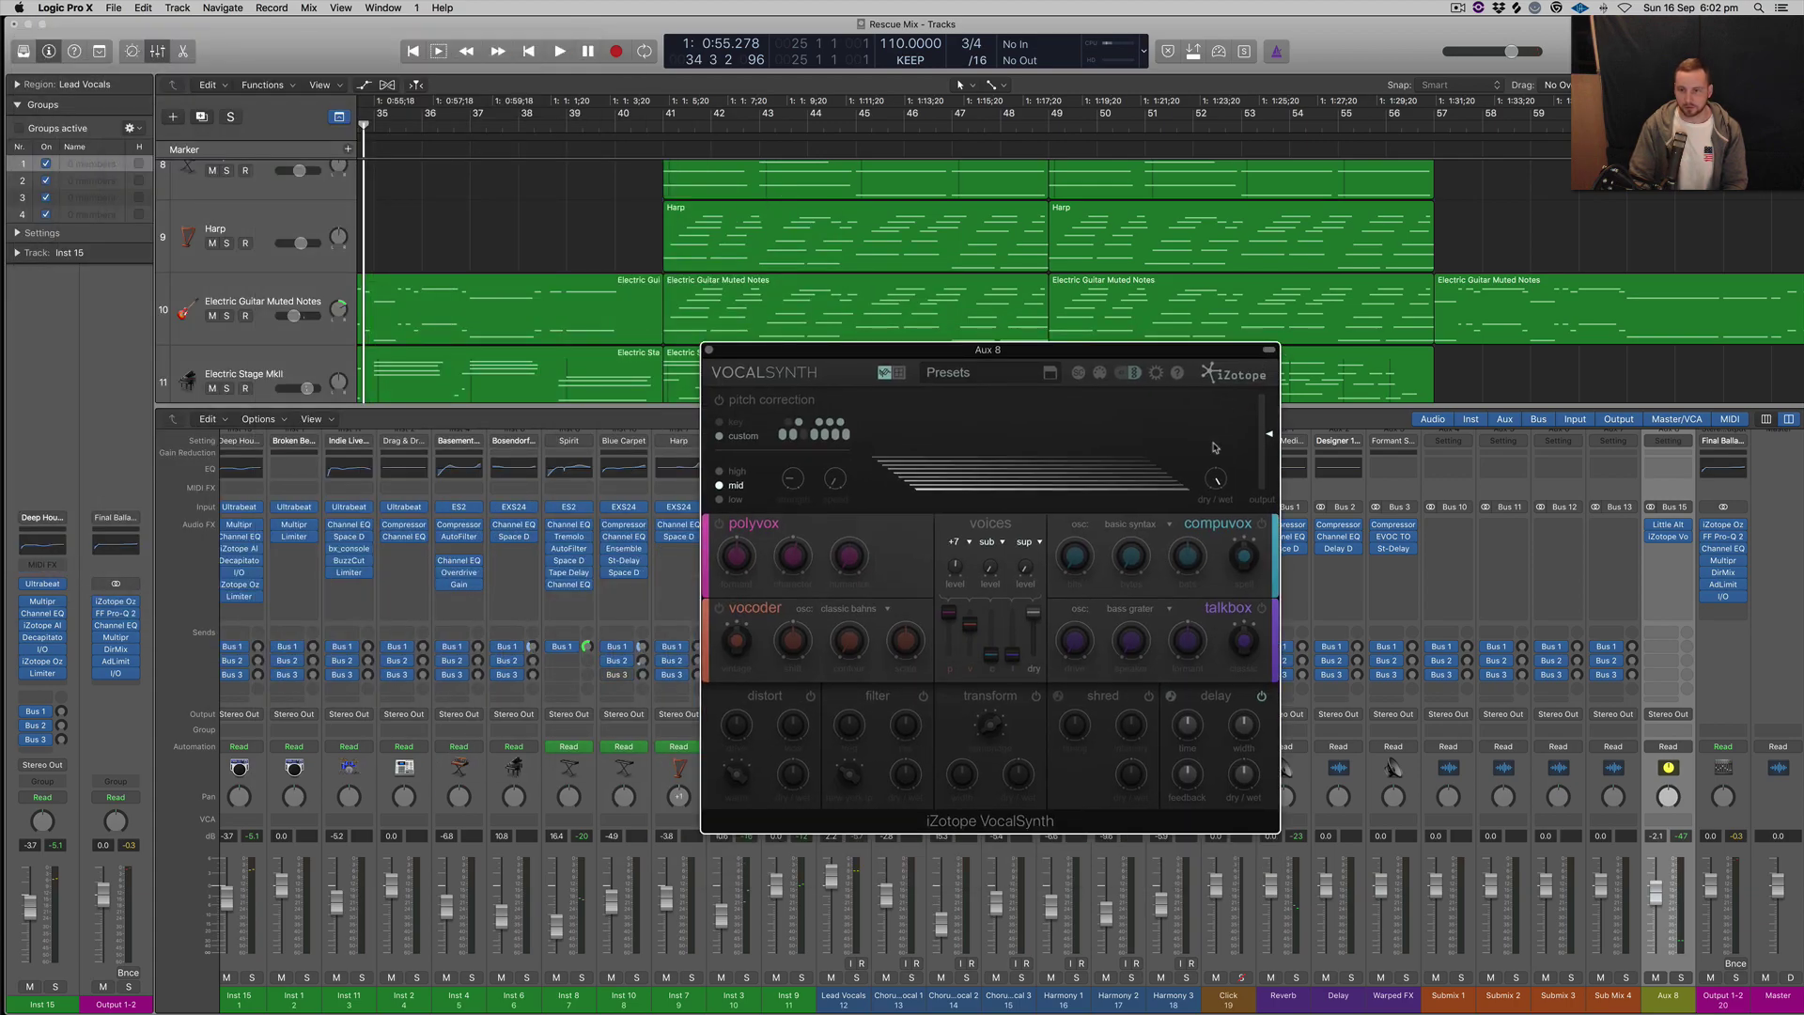
{"action": "mouse_move", "coordinate": [1242, 722]}
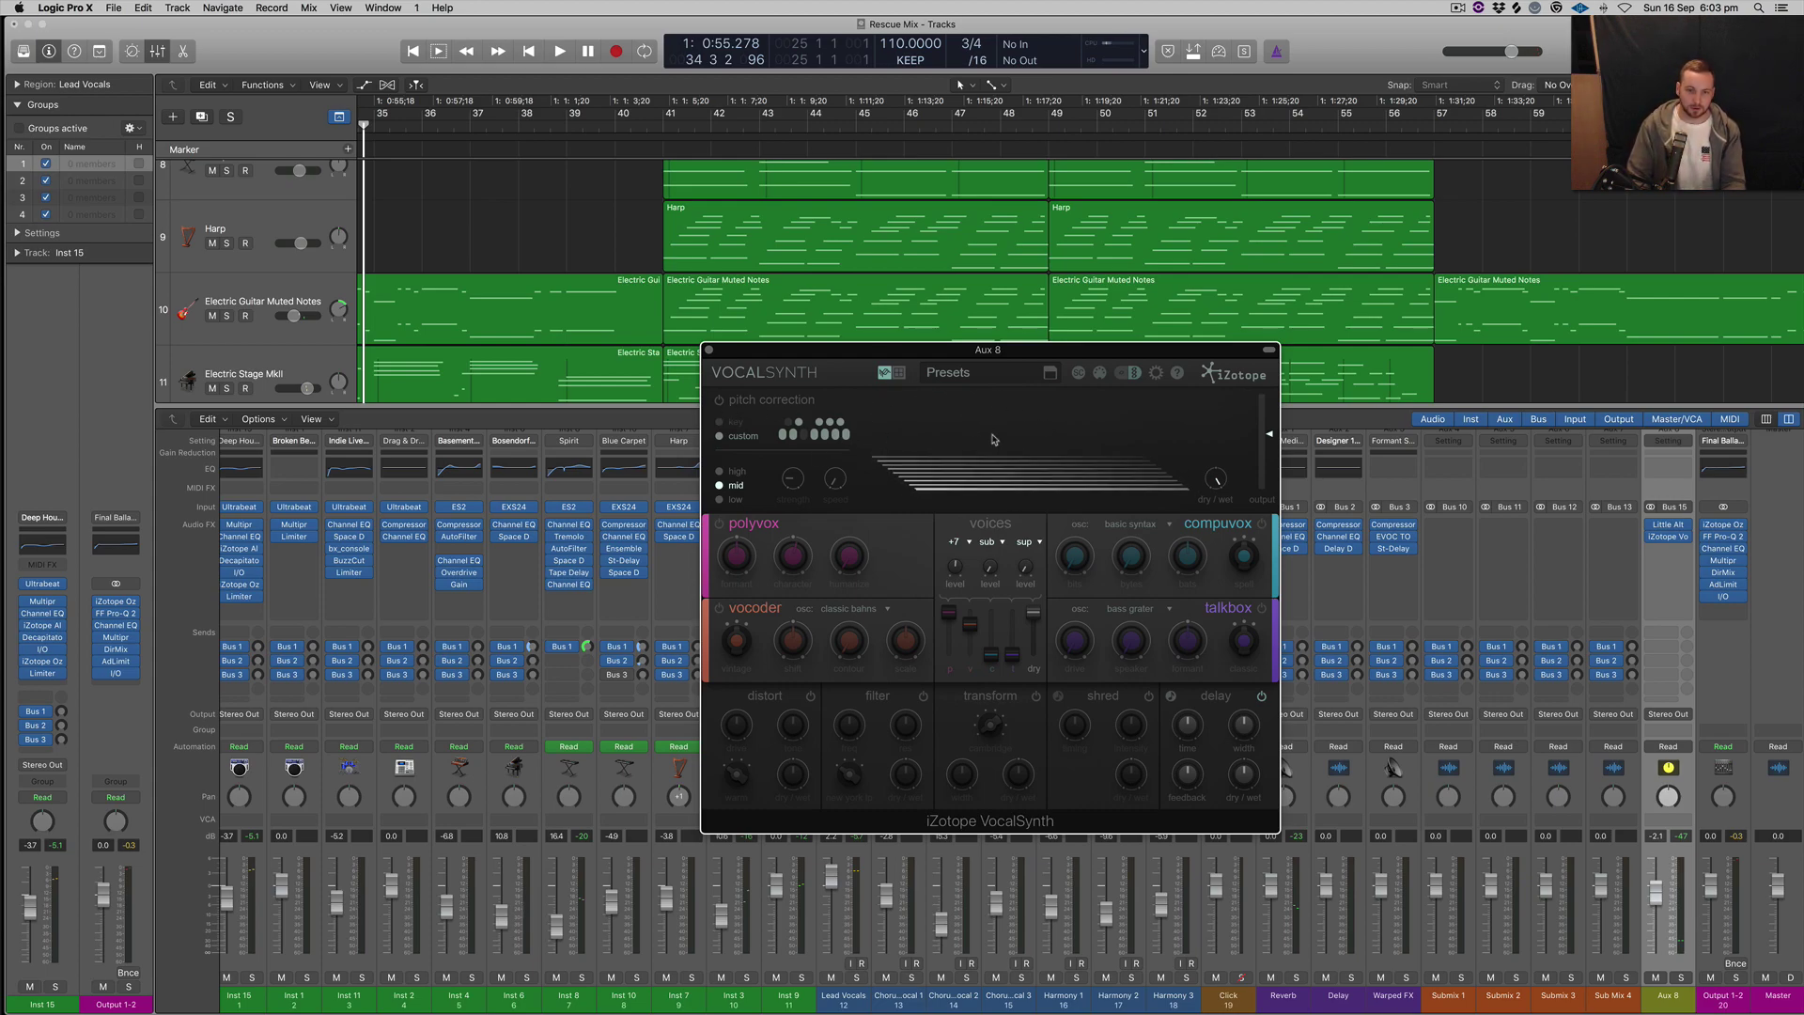
{"action": "left_click", "coordinate": [710, 351]}
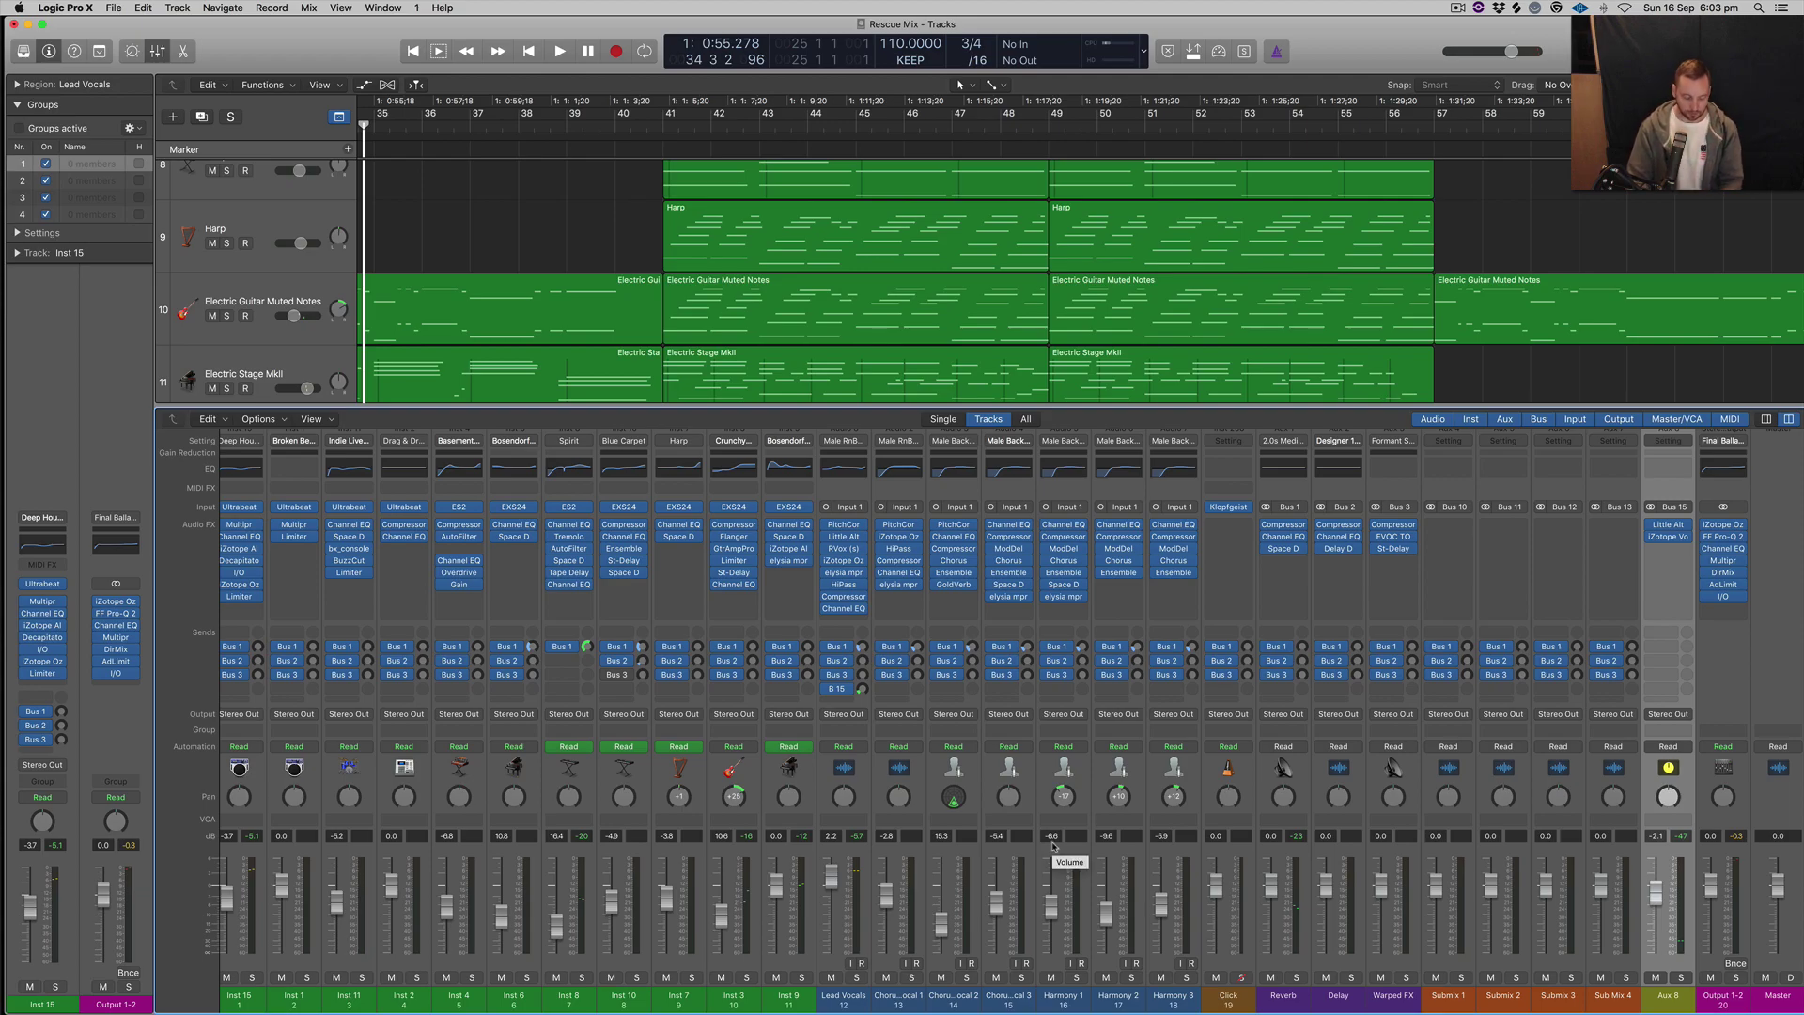
Step: Hide the mixer and zoom the arrangement out to show the lead, chorus and harmony vocal regions
{"action": "key", "text": "x"}
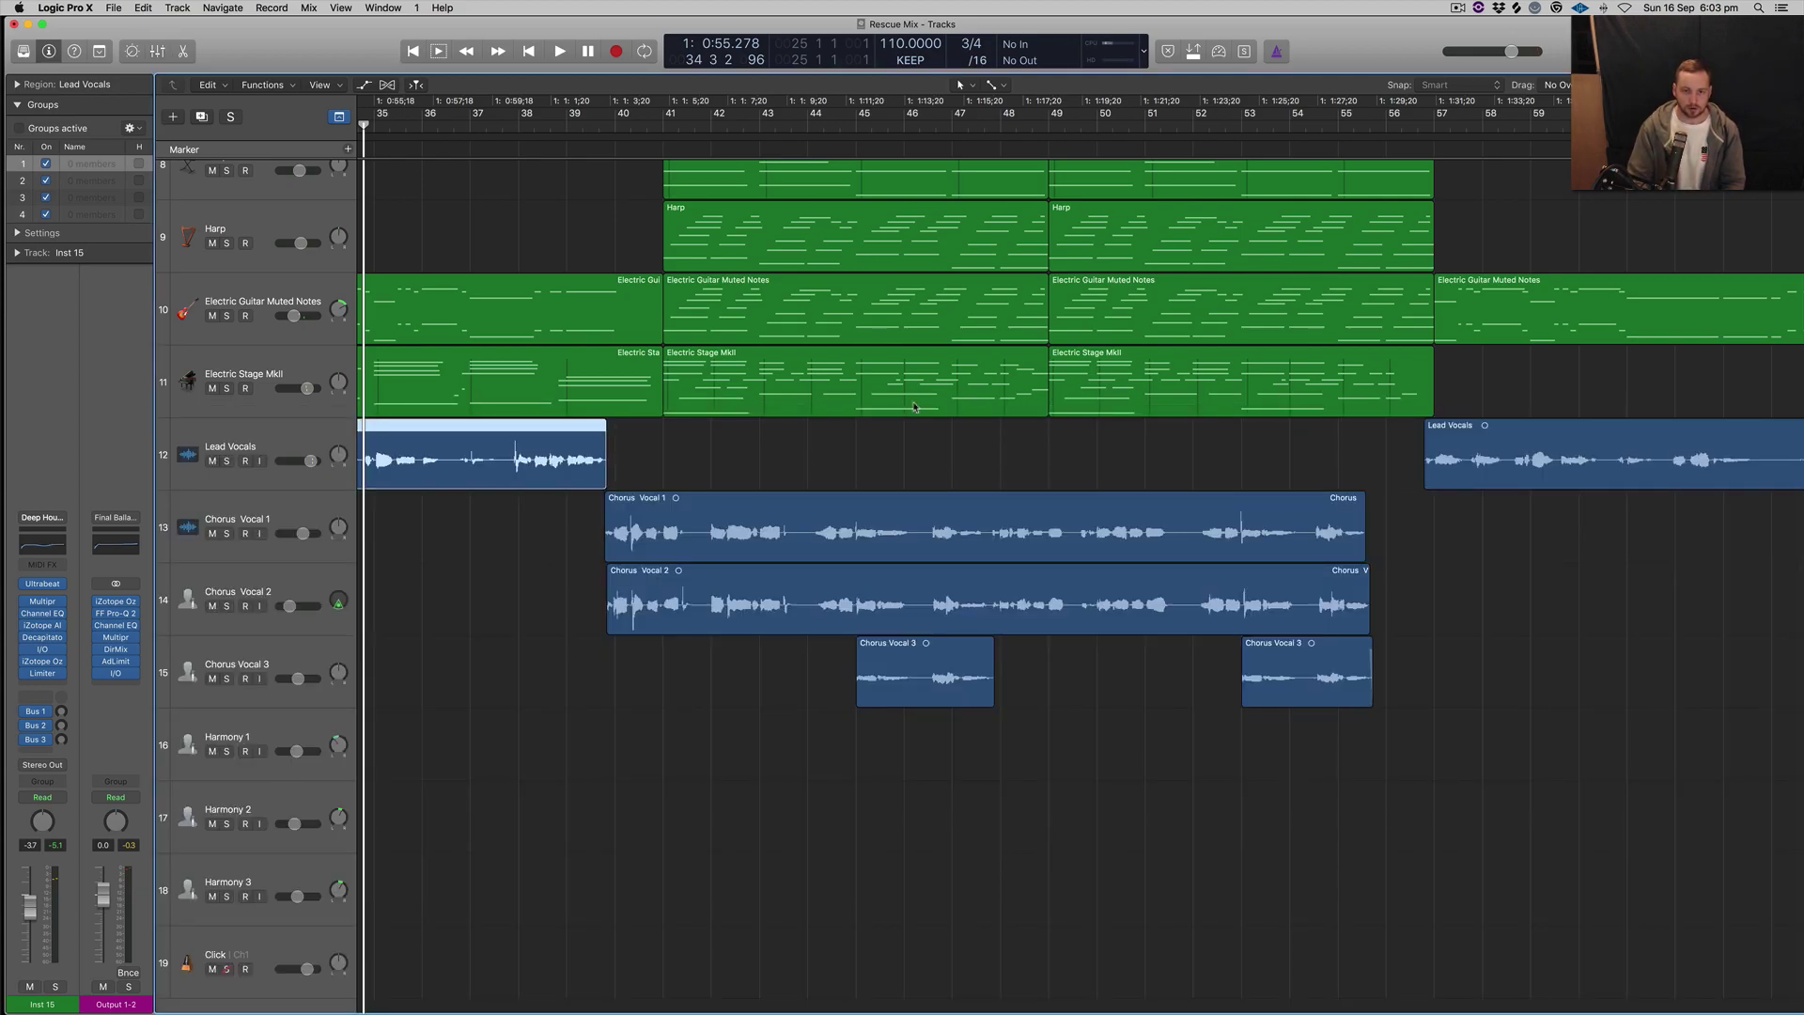
{"action": "key", "text": "z"}
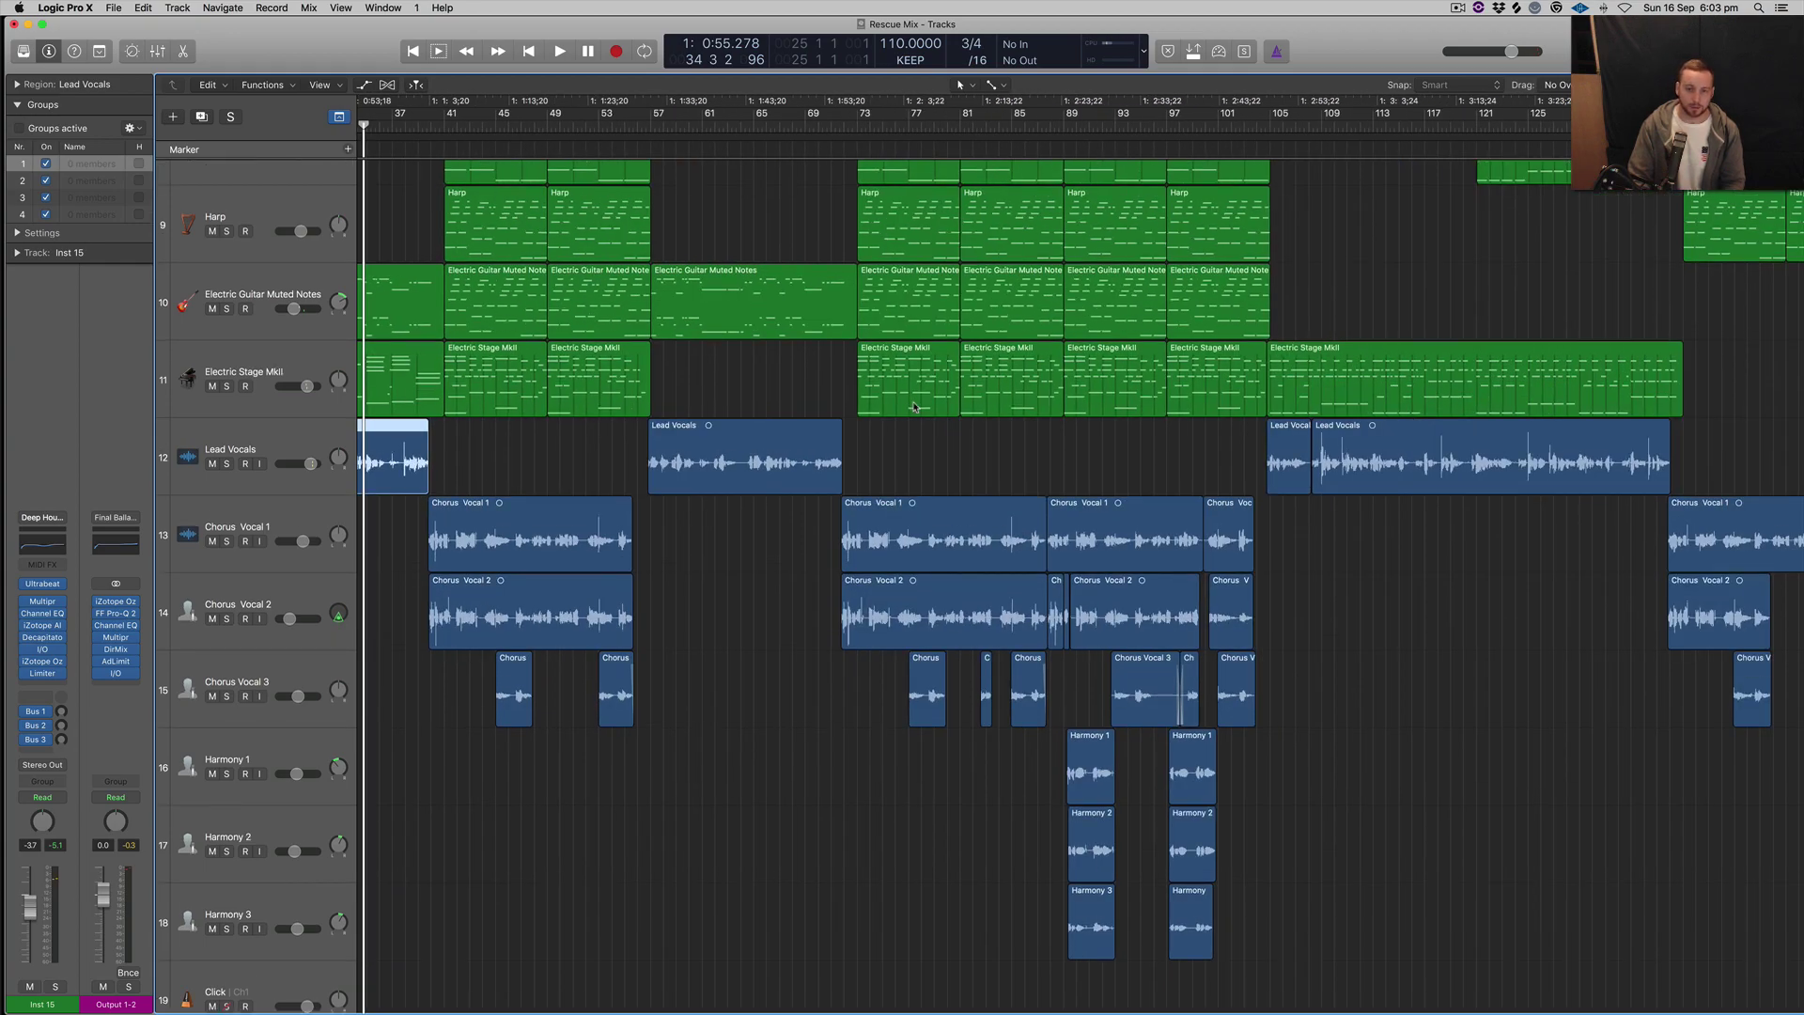